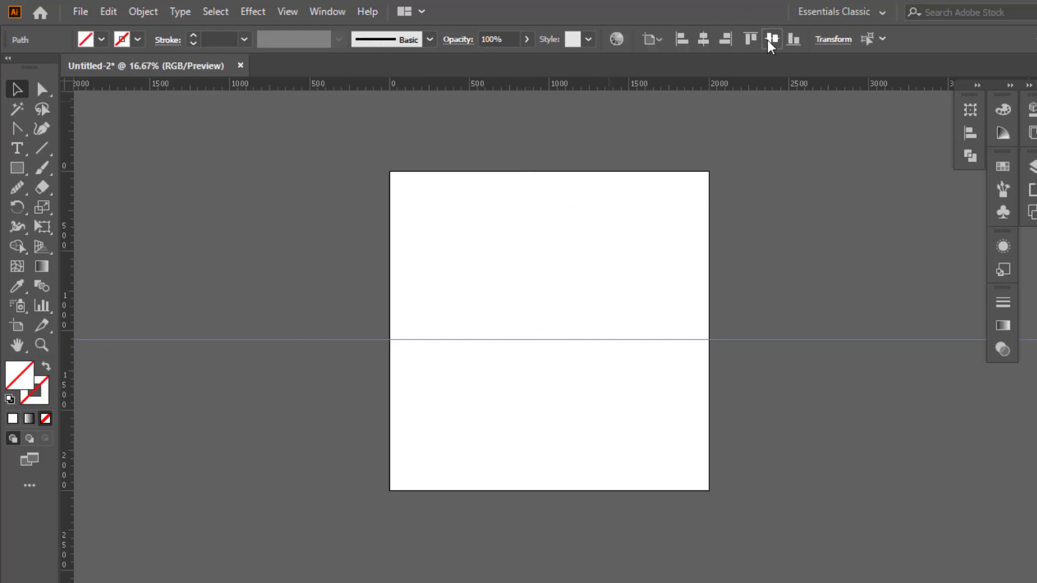
Centre the horizontal guide vertically on the artboard and create a copy of it rotated by 30°.
{"action": "left_click", "coordinate": [771, 39]}
{"action": "right_click", "coordinate": [573, 331]}
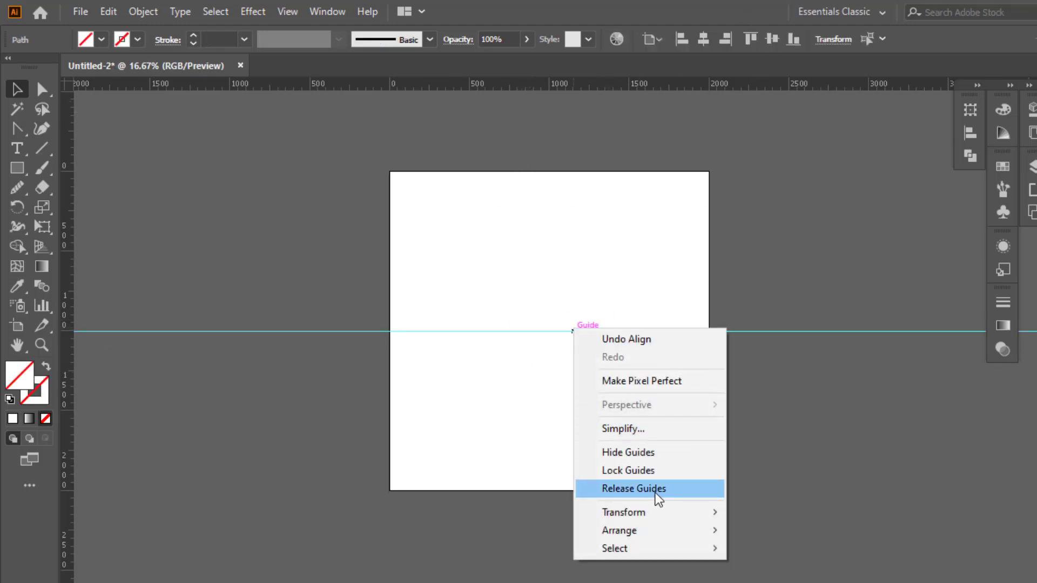
{"action": "mouse_move", "coordinate": [639, 513]}
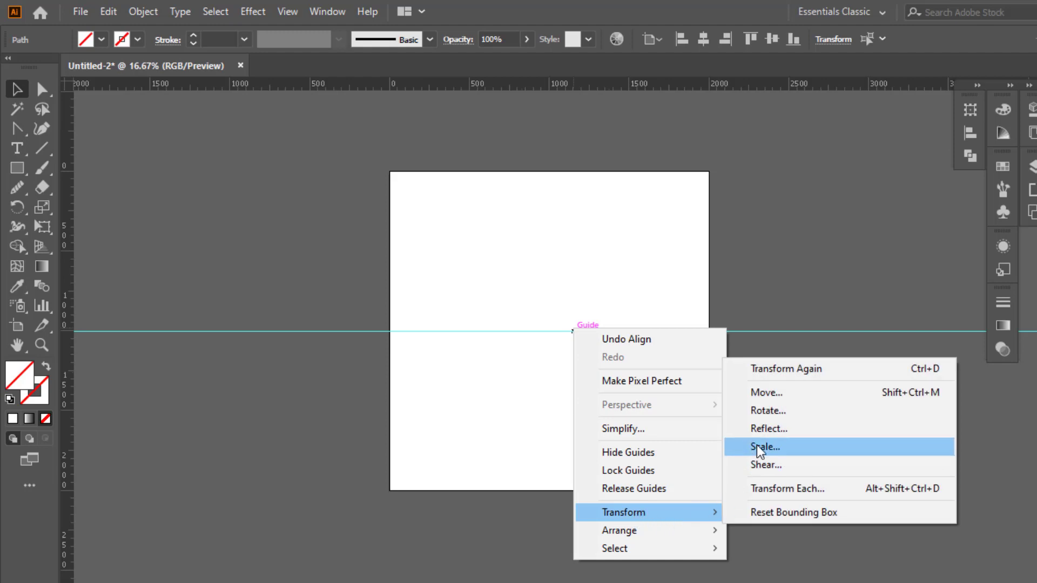
{"action": "left_click", "coordinate": [767, 411]}
{"action": "left_click", "coordinate": [542, 269]}
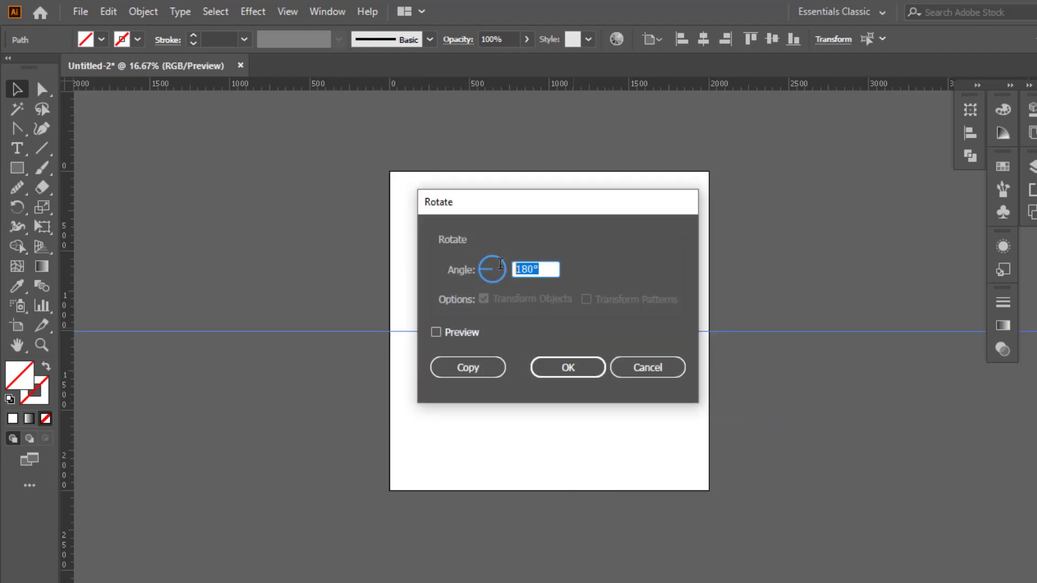
{"action": "type", "text": "30"}
{"action": "left_click", "coordinate": [464, 368]}
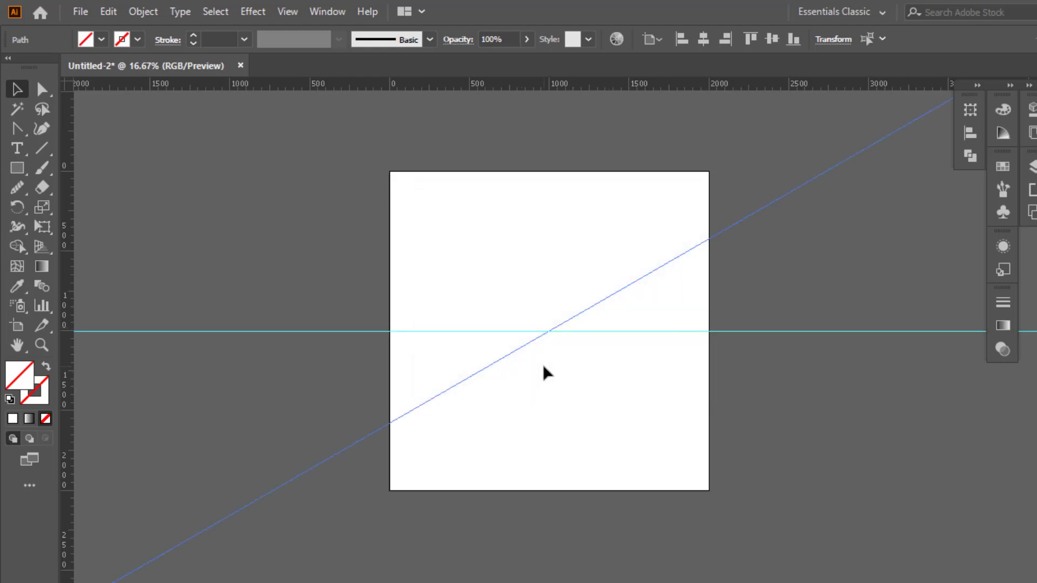
Repeat the 30° rotated copy four more times to complete the radial guides, and deselect the guide.
{"action": "key", "text": "ctrl+d"}
{"action": "key", "text": "ctrl+d"}
{"action": "key", "text": "ctrl+d"}
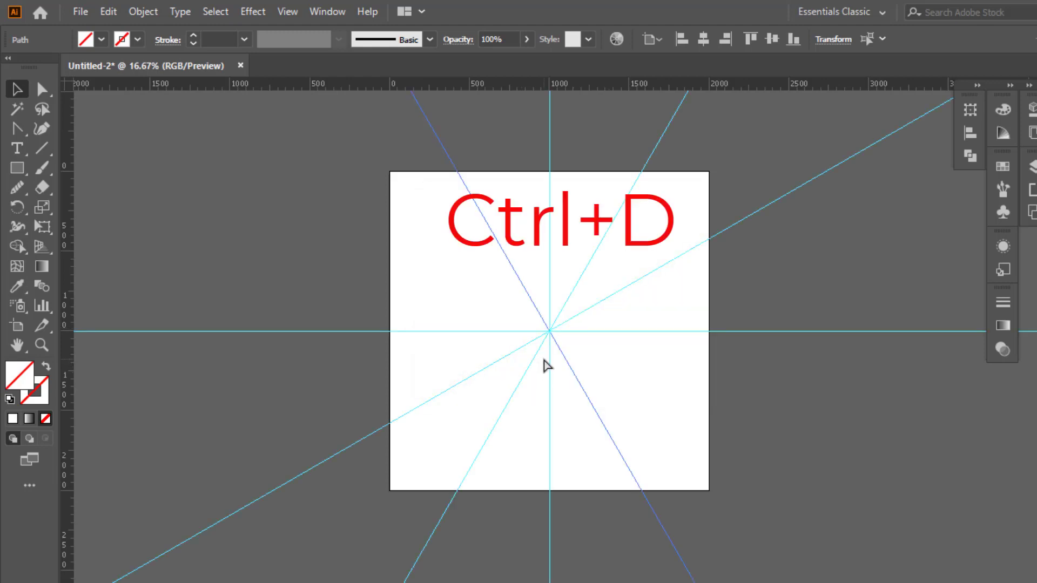
{"action": "key", "text": "ctrl+d"}
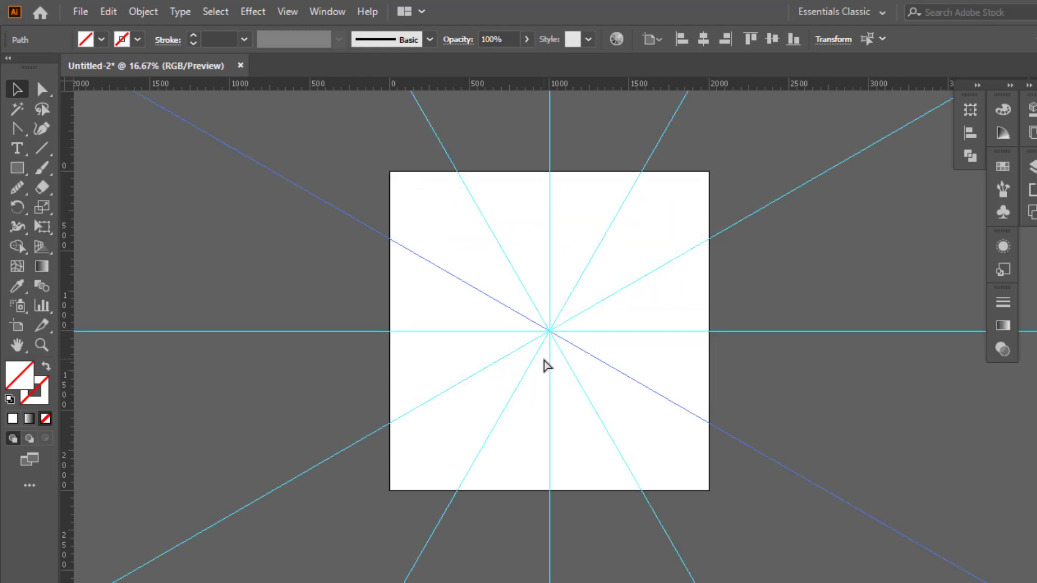
{"action": "left_click", "coordinate": [756, 375]}
{"action": "left_click_drag", "start_coordinate": [752, 370], "coordinate": [701, 366]}
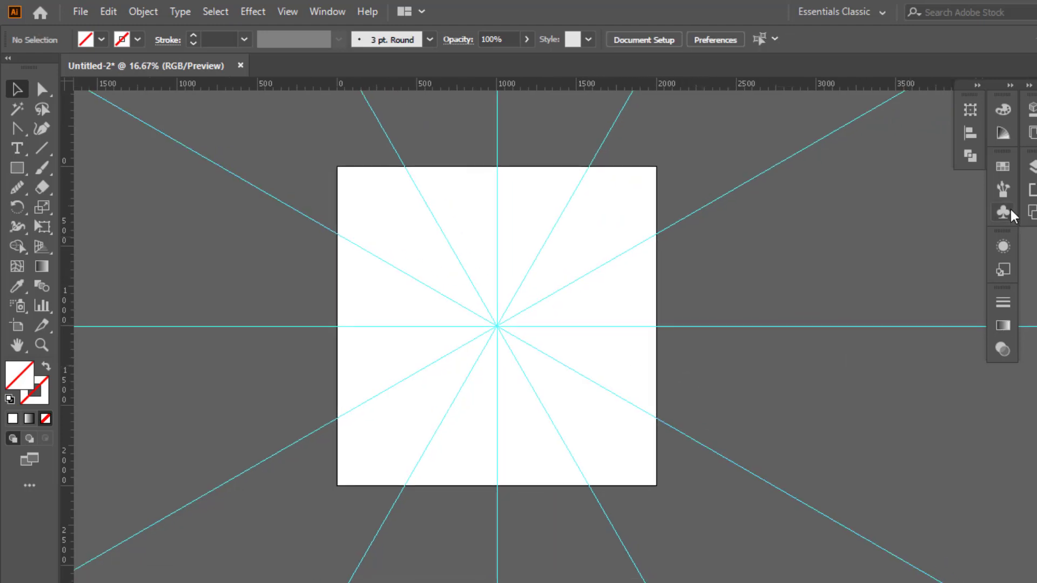
Lock Layer 1 with the guides and create a new layer above it.
{"action": "left_click", "coordinate": [1028, 171]}
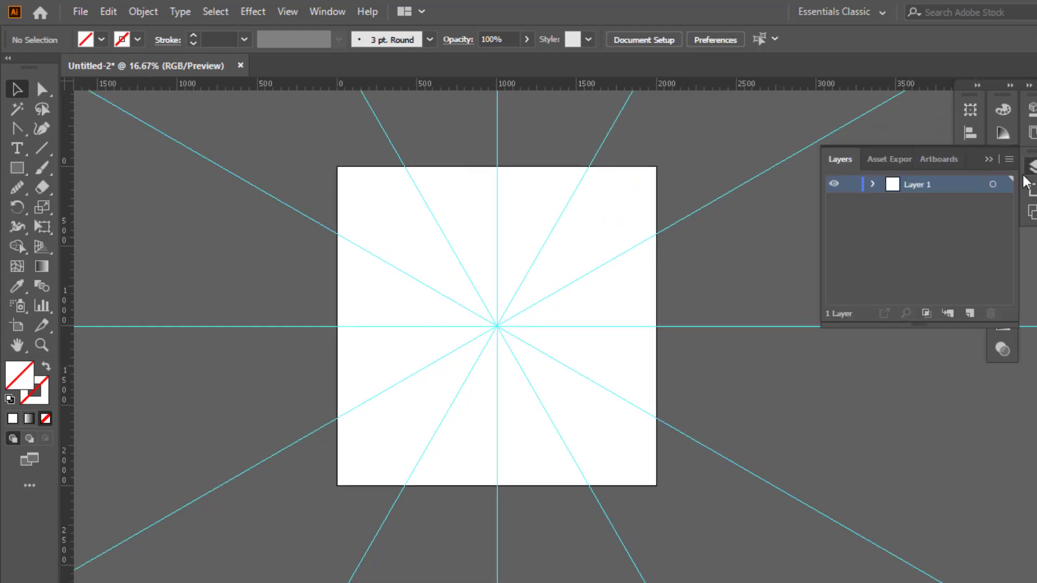
{"action": "left_click", "coordinate": [850, 185]}
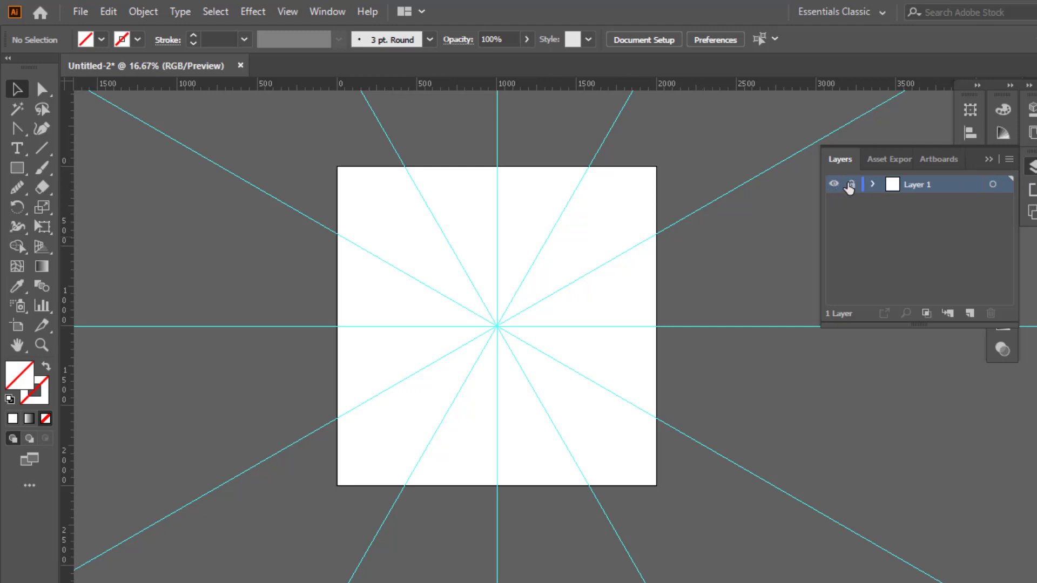
{"action": "left_click", "coordinate": [970, 313]}
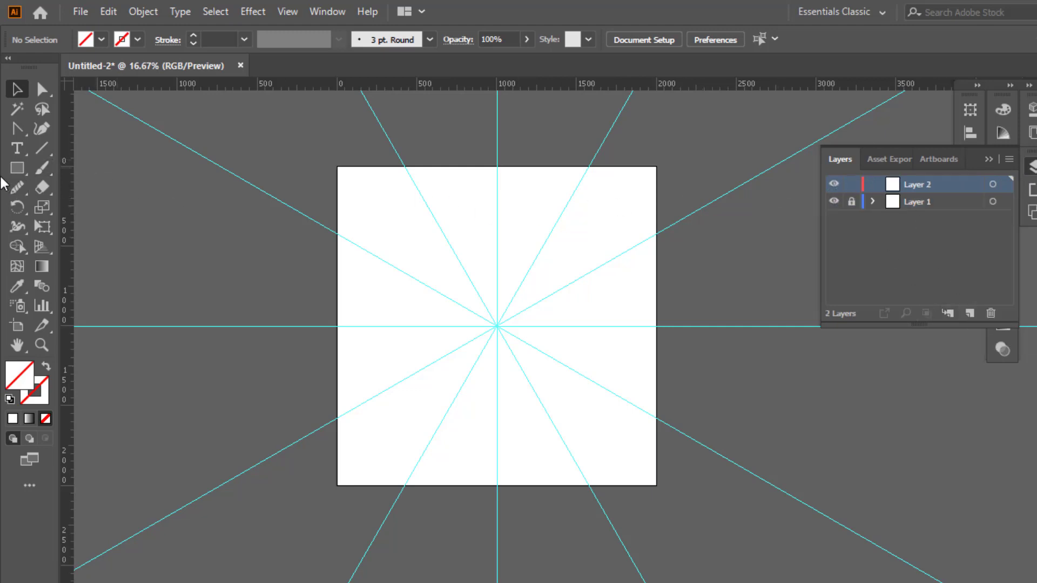
Draw a circle about 1908 px in diameter centred on the guides' intersection, on Layer 2.
{"action": "left_click", "coordinate": [17, 168]}
{"action": "left_click", "coordinate": [72, 211]}
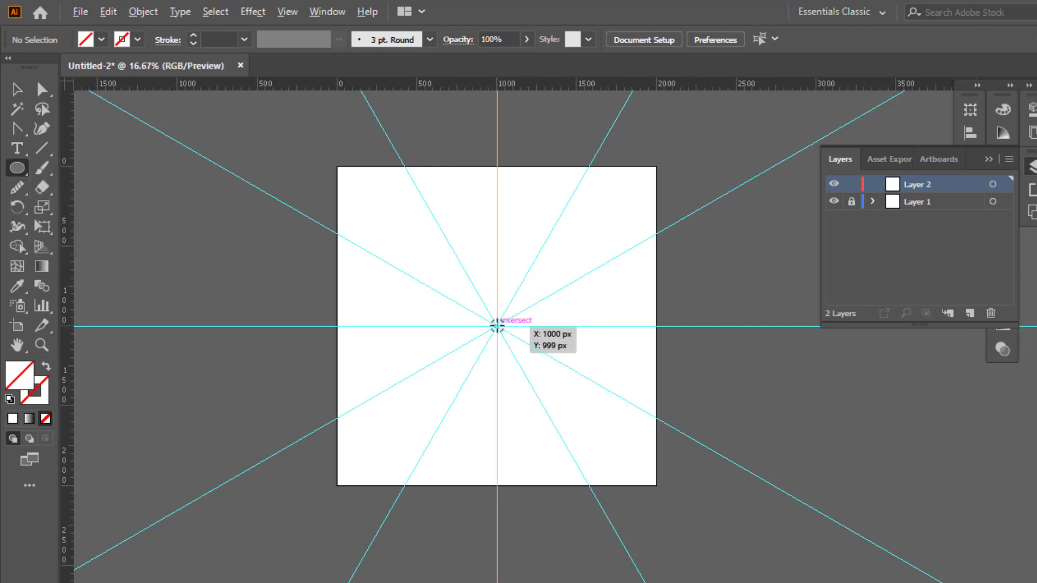
{"action": "left_click_drag", "start_coordinate": [496, 326], "coordinate": [620, 477]}
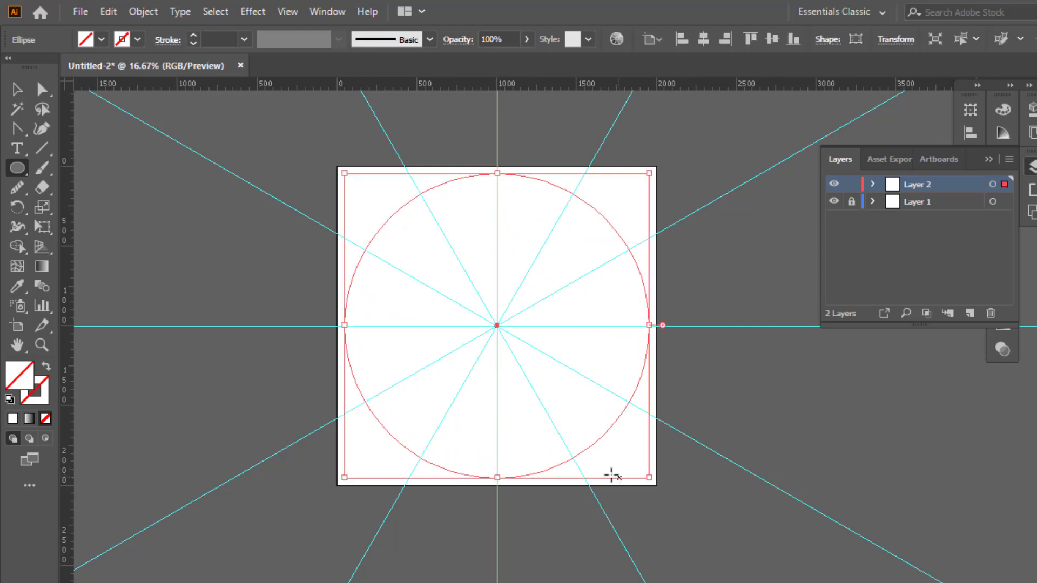
Give the large circle a black stroke.
{"action": "left_click", "coordinate": [42, 387]}
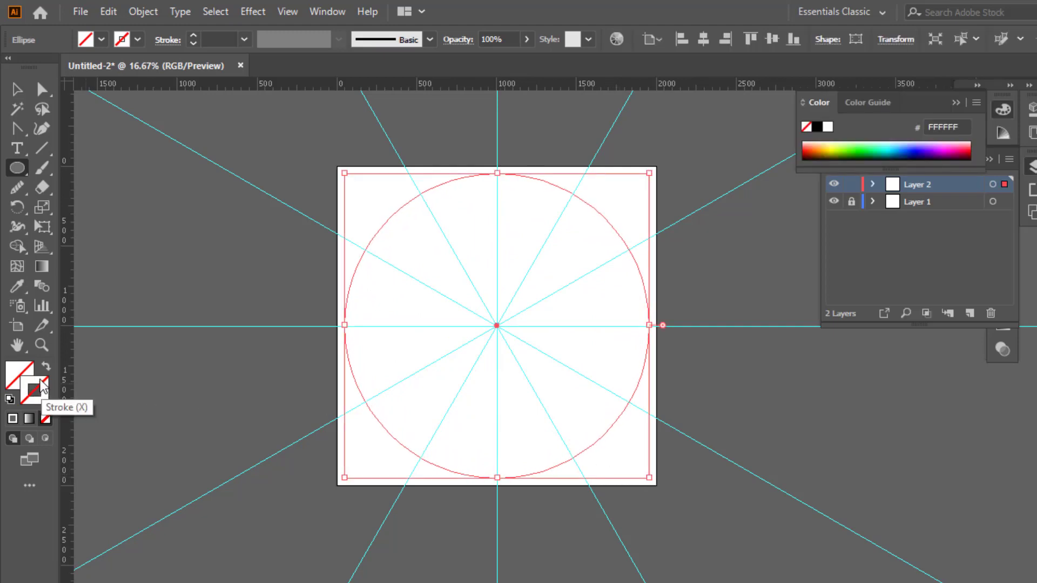
{"action": "left_click", "coordinate": [123, 40]}
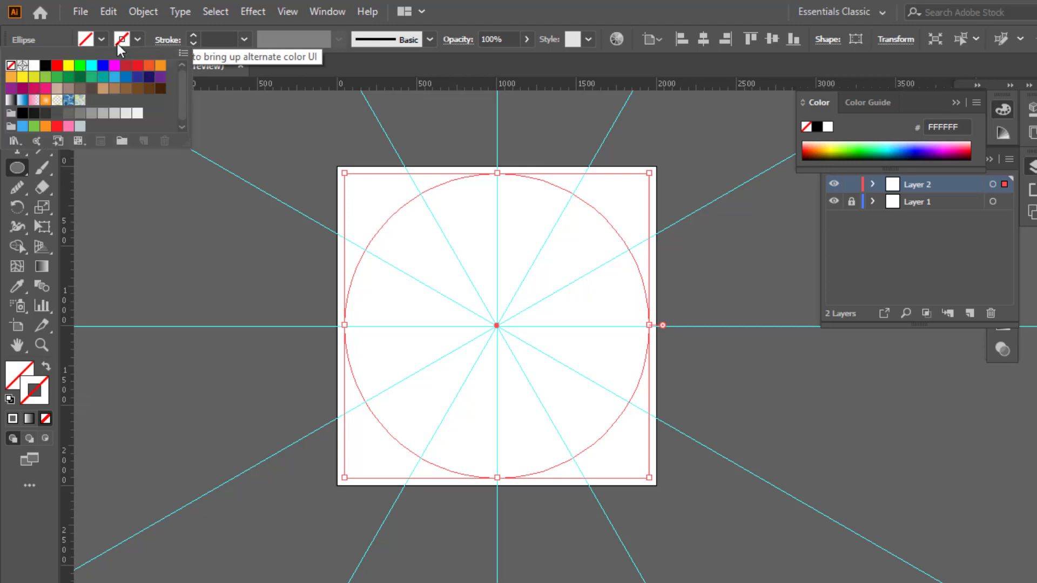
{"action": "left_click", "coordinate": [46, 65]}
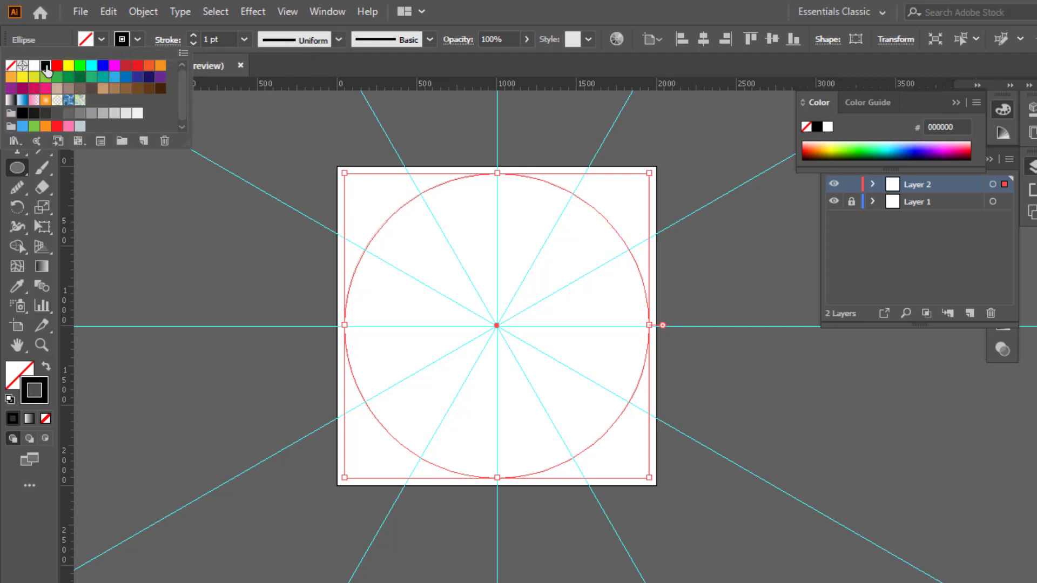
{"action": "left_click", "coordinate": [109, 194]}
{"action": "left_click", "coordinate": [698, 290]}
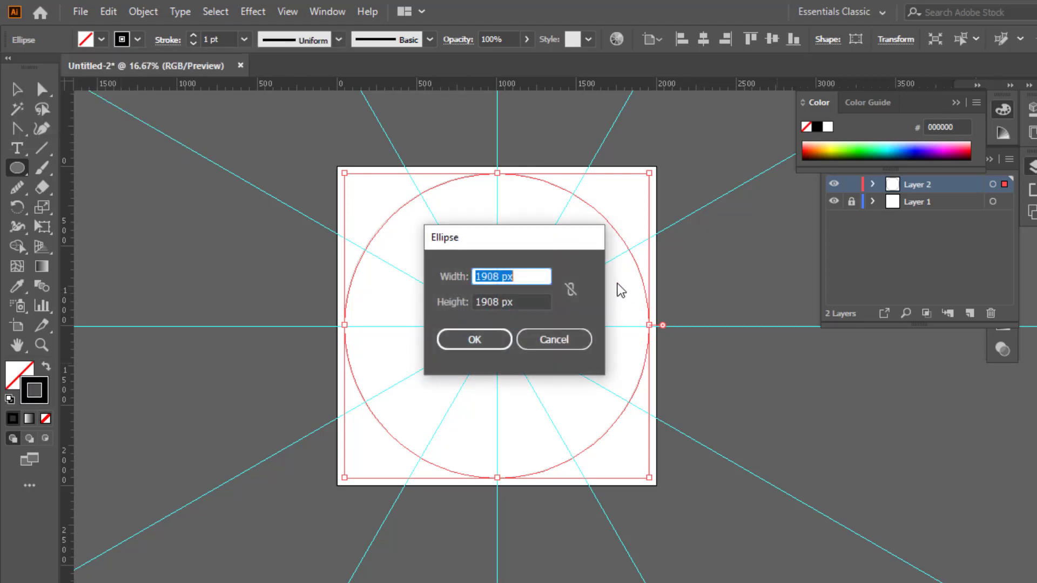
{"action": "left_click", "coordinate": [550, 338]}
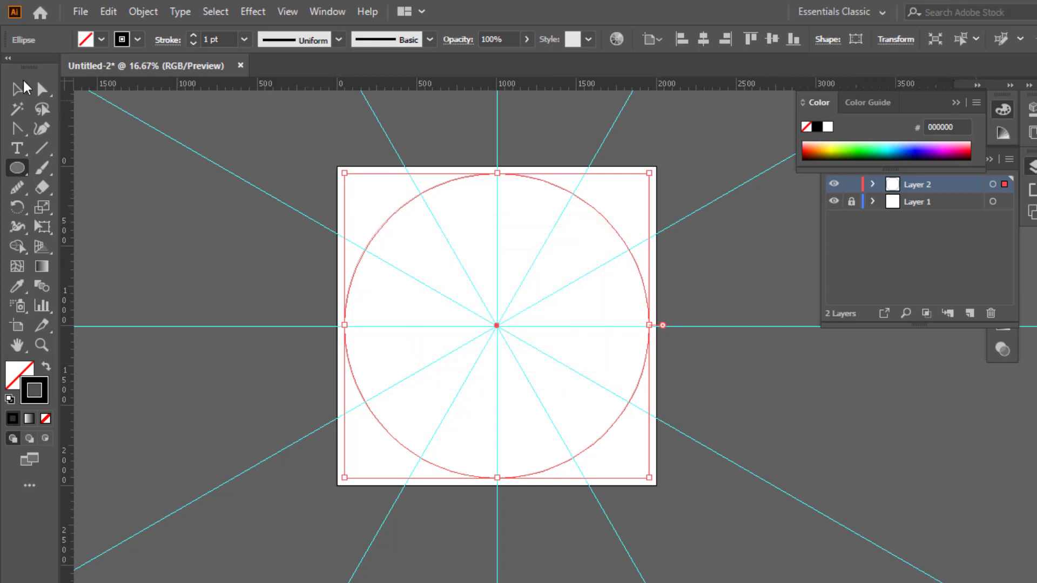
Apply a Transform effect to the whole of Layer 2 with a rotation angle of 360/12 (30°) and 11 copies.
{"action": "left_click", "coordinate": [20, 91]}
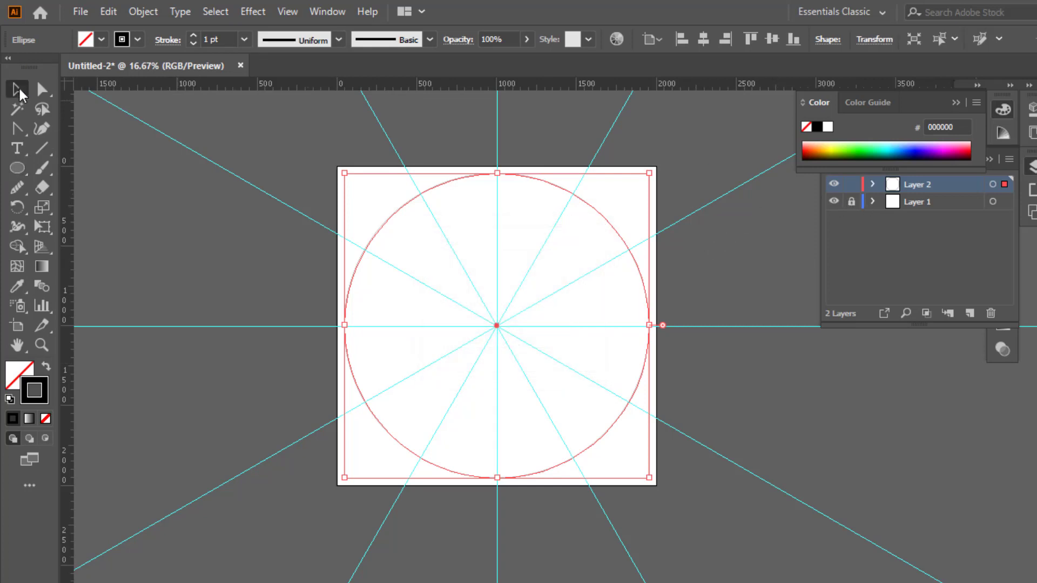
{"action": "left_click", "coordinate": [992, 185]}
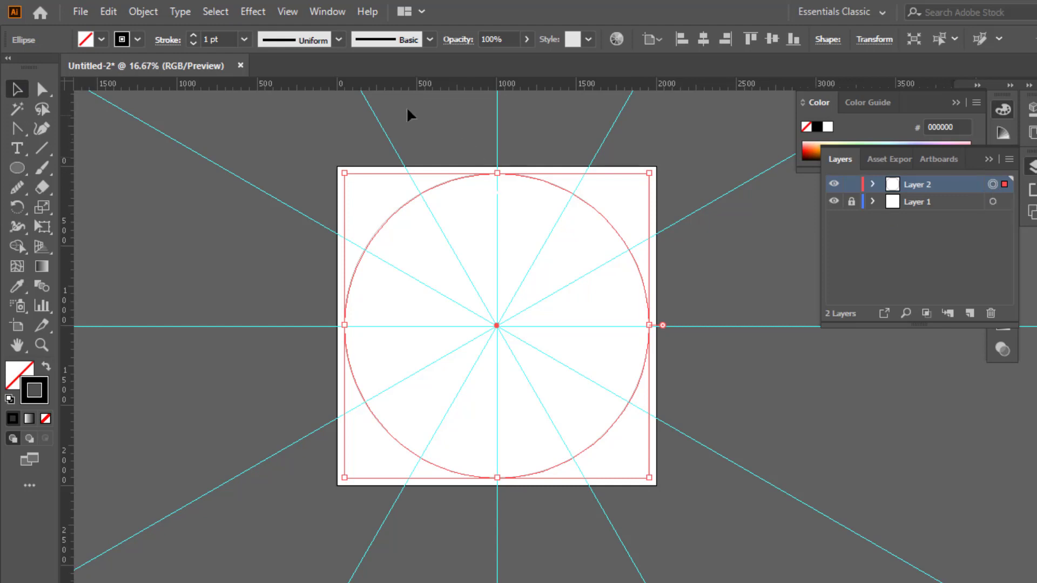
{"action": "left_click", "coordinate": [253, 12]}
{"action": "mouse_move", "coordinate": [283, 147]}
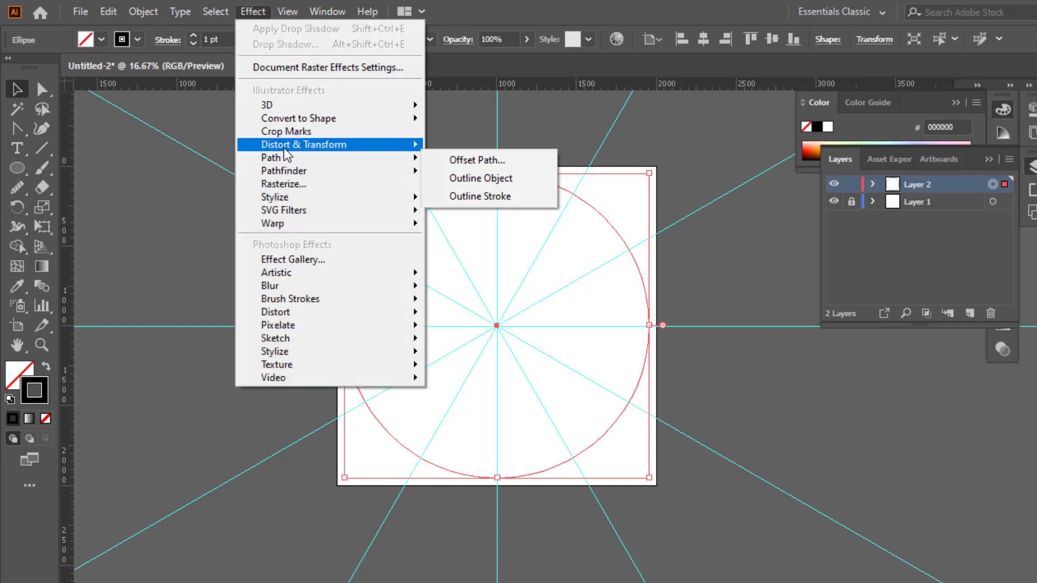
{"action": "left_click", "coordinate": [482, 199]}
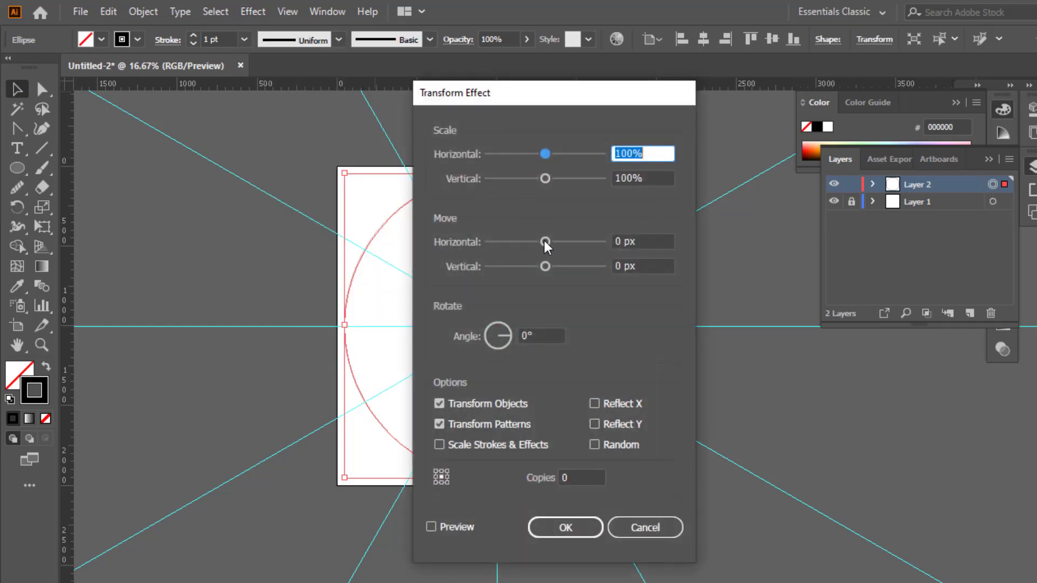
{"action": "left_click", "coordinate": [546, 334]}
{"action": "left_click_drag", "start_coordinate": [546, 333], "coordinate": [513, 327]}
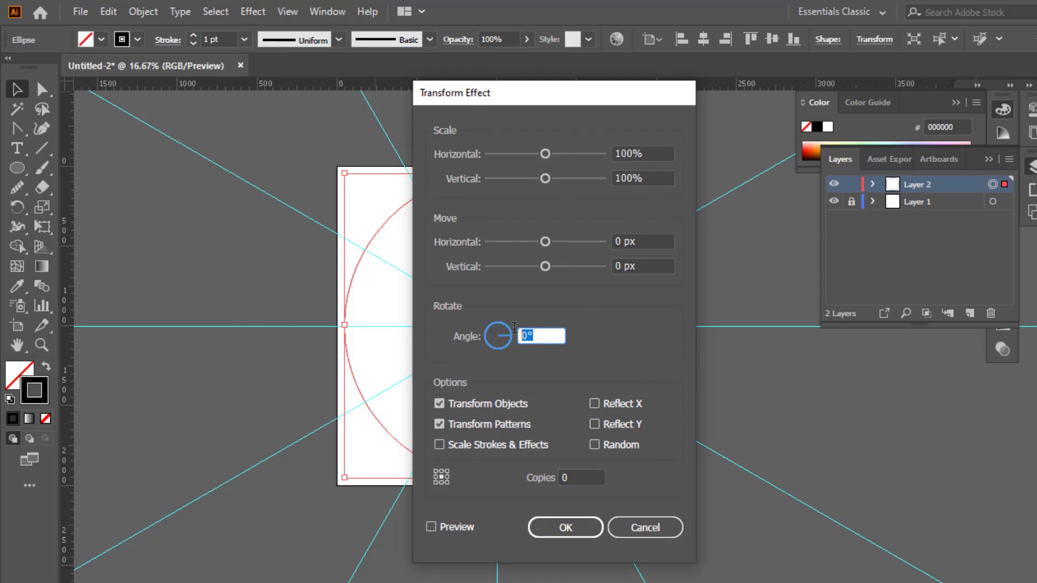
{"action": "type", "text": "360/12"}
{"action": "left_click", "coordinate": [563, 477]}
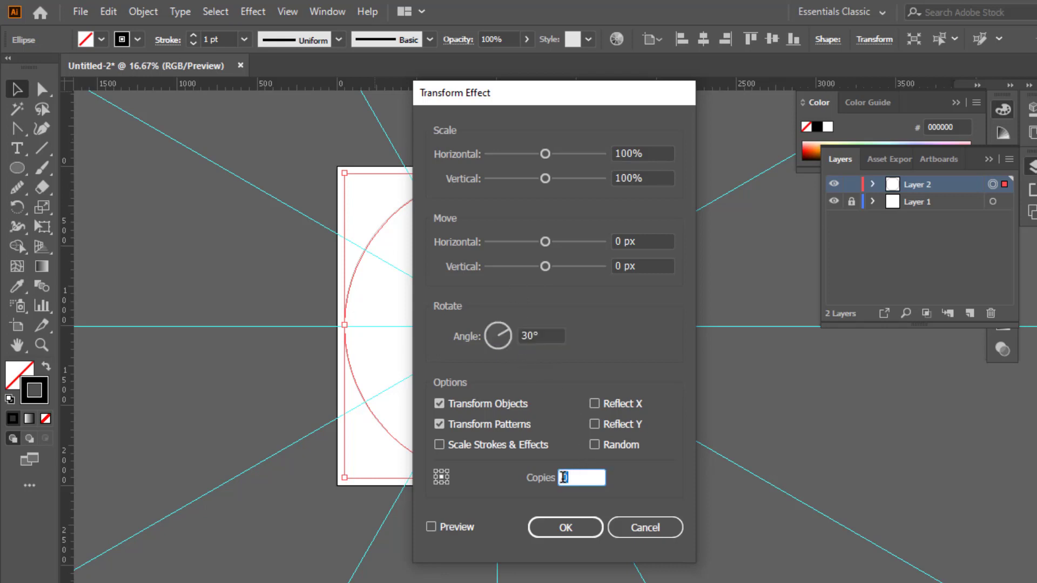
{"action": "type", "text": "11"}
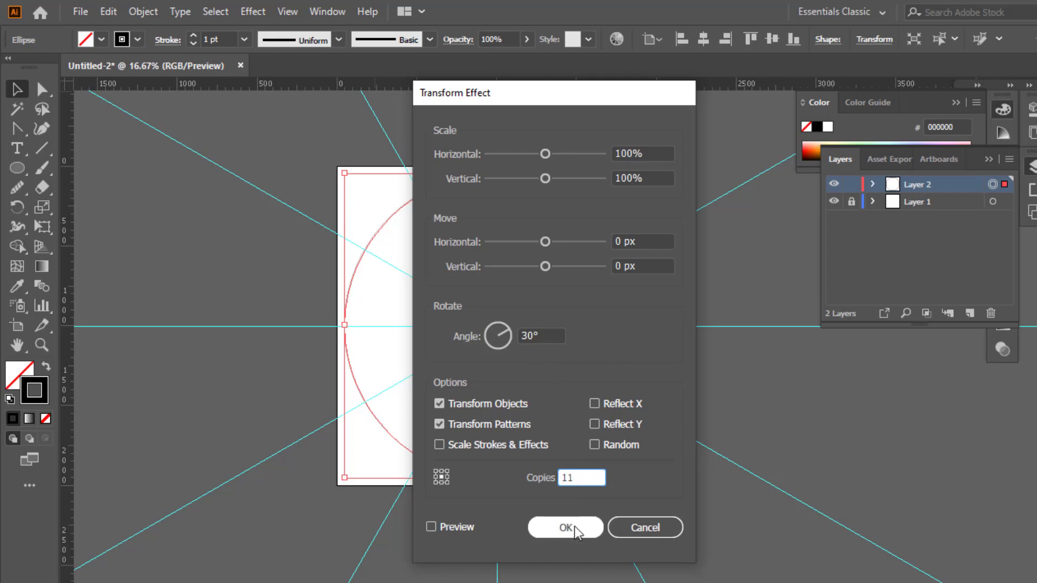
{"action": "left_click", "coordinate": [574, 527]}
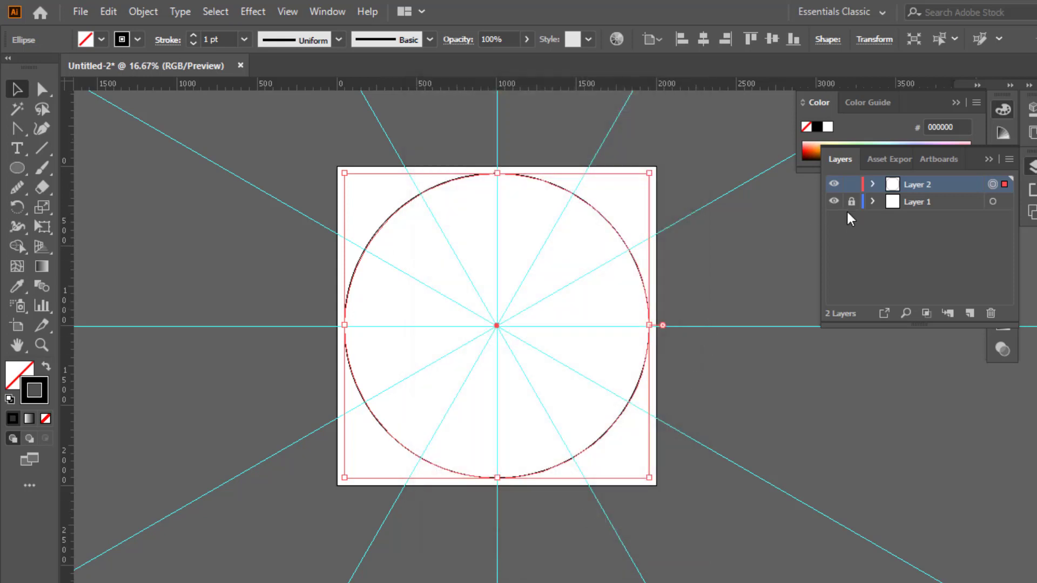
Expand Layer 2 and lock the large ellipse inside it.
{"action": "left_click", "coordinate": [873, 184]}
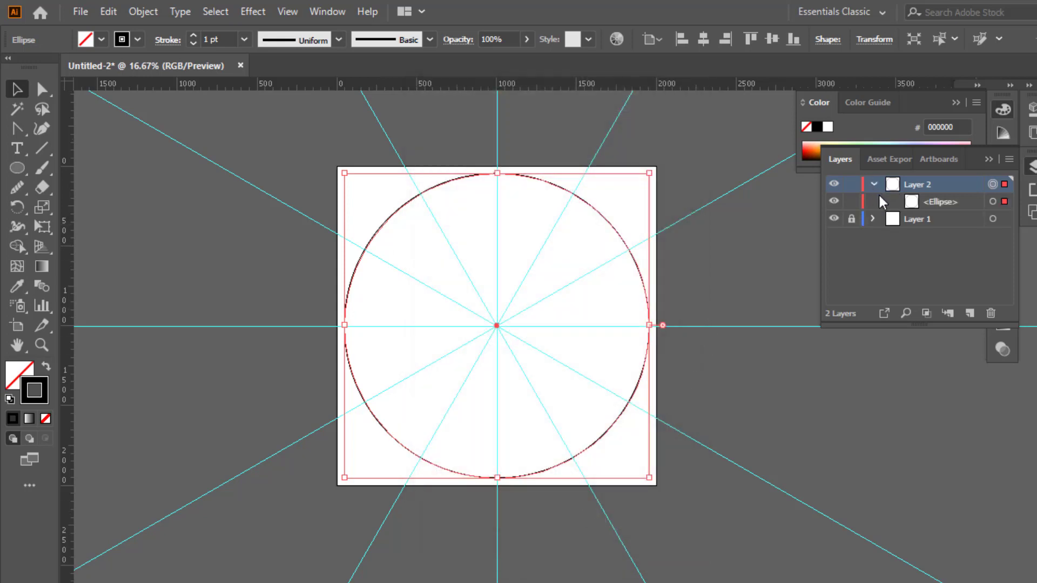
{"action": "left_click", "coordinate": [851, 202]}
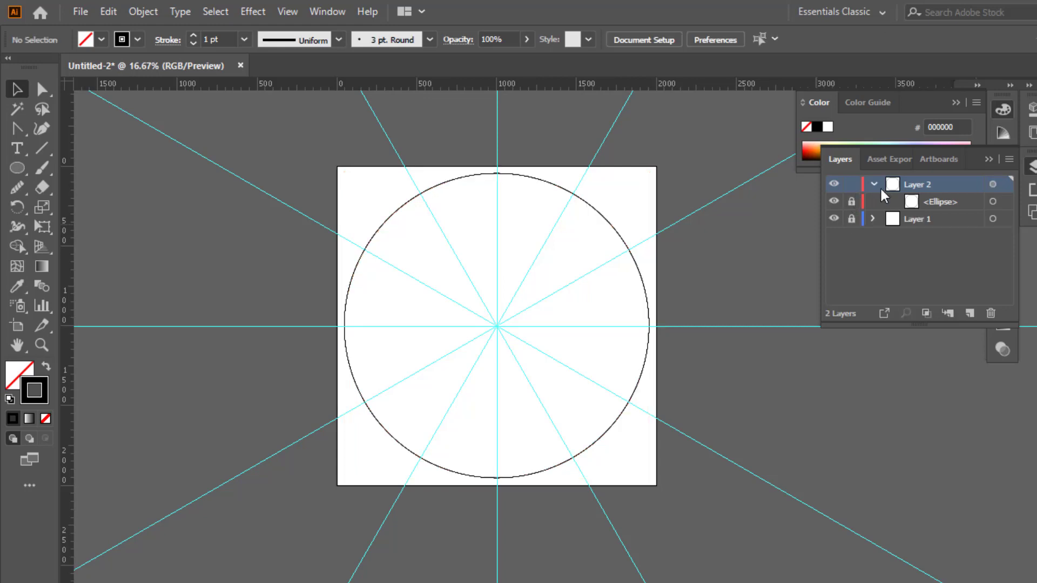
{"action": "left_click", "coordinate": [21, 164]}
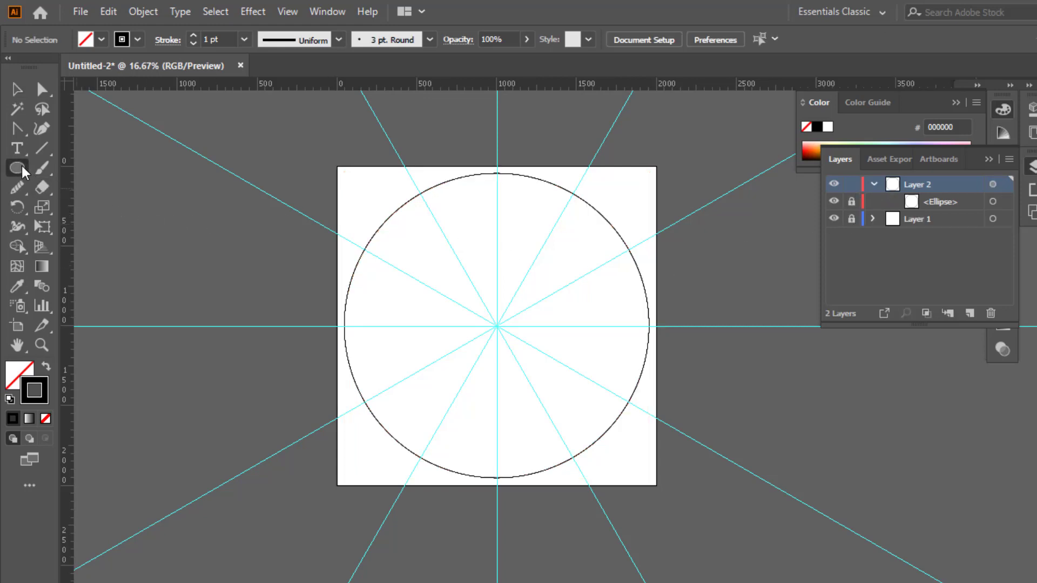
{"action": "left_click", "coordinate": [46, 419]}
{"action": "left_click", "coordinate": [16, 373]}
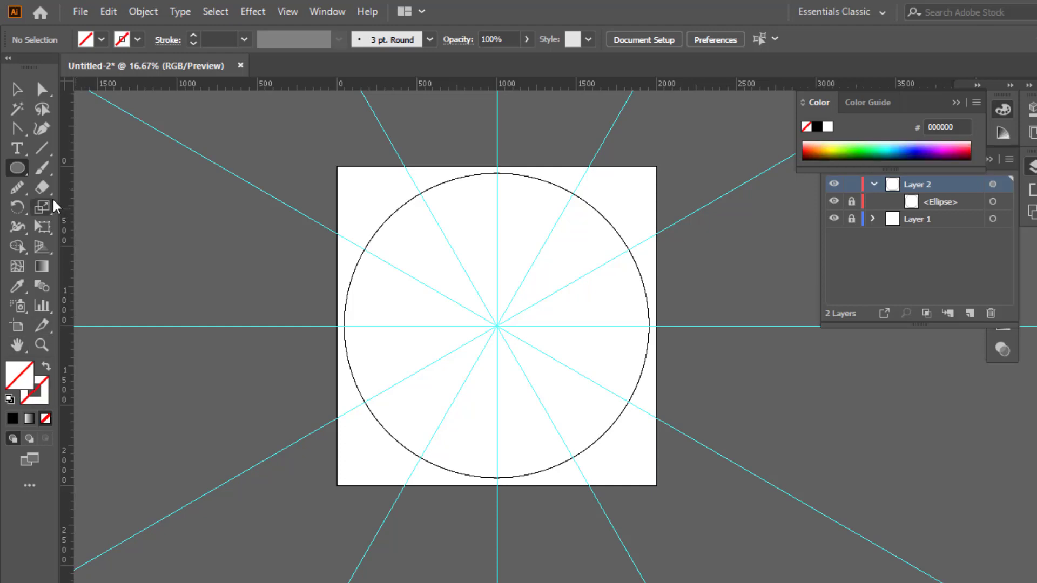
{"action": "left_click_drag", "start_coordinate": [496, 326], "coordinate": [516, 346]}
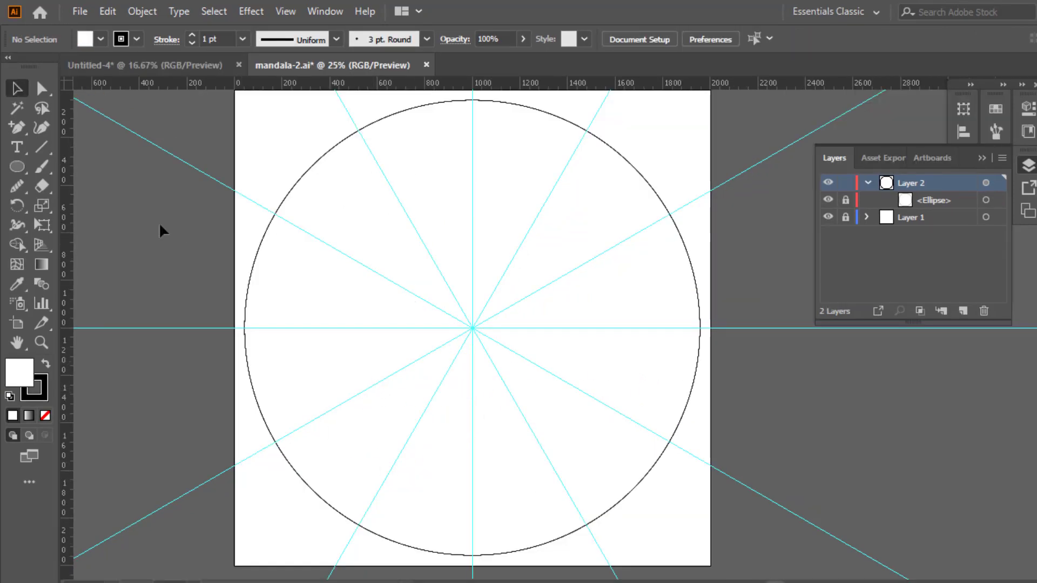
Draw a small circle centred on the guides' intersection and fill it with a bright, saturated orange of hue 25°.
{"action": "left_click", "coordinate": [17, 166]}
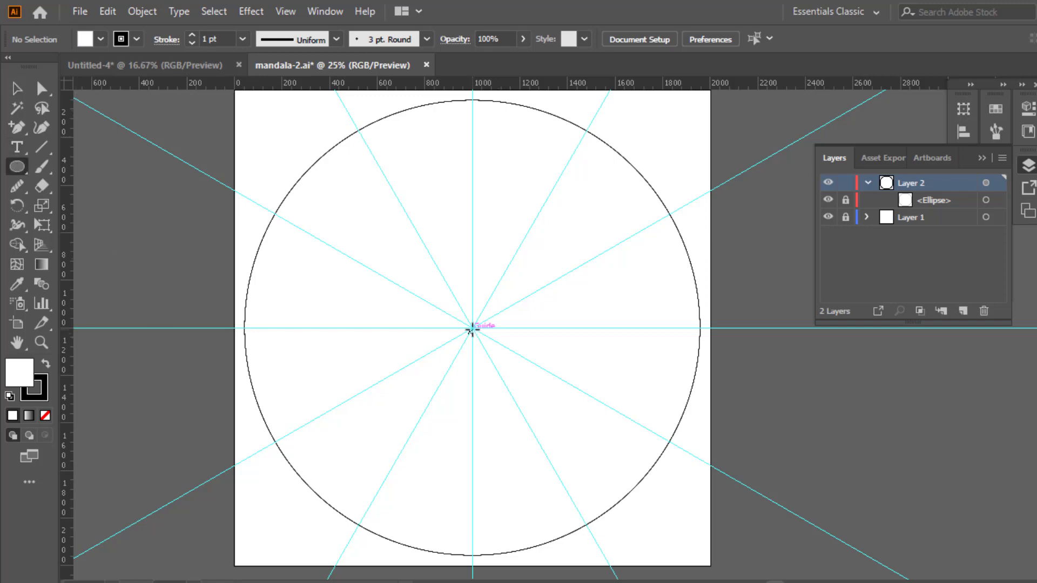
{"action": "left_click_drag", "start_coordinate": [472, 327], "coordinate": [486, 347]}
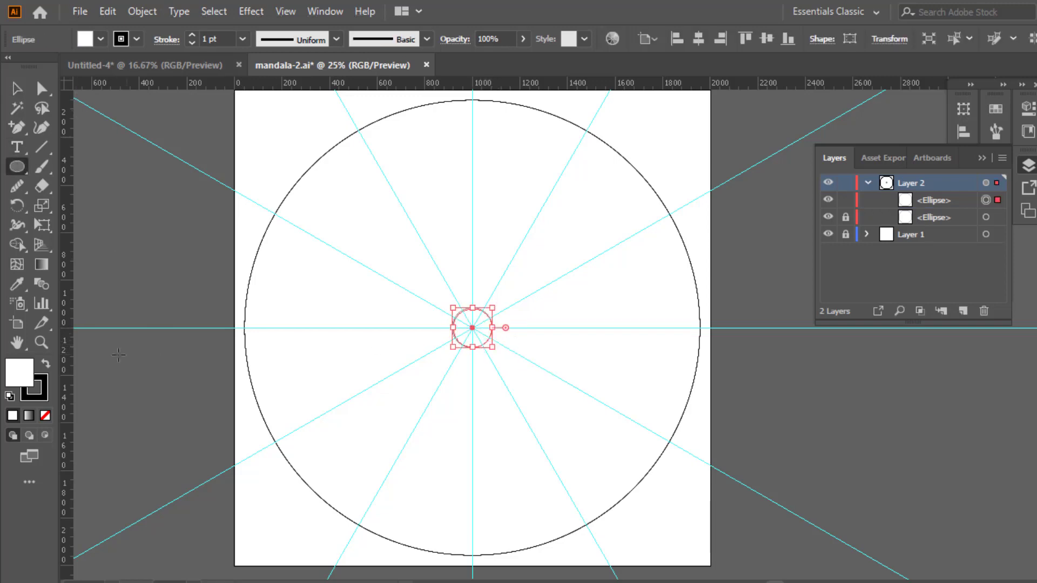
{"action": "double_click", "coordinate": [25, 377]}
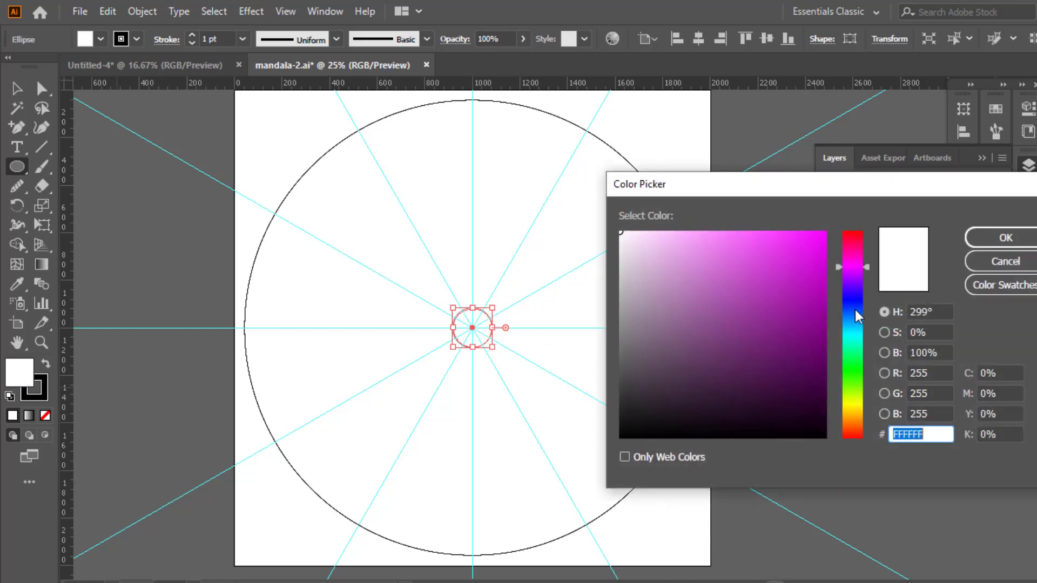
{"action": "left_click", "coordinate": [847, 420]}
{"action": "left_click_drag", "start_coordinate": [852, 422], "coordinate": [853, 426]}
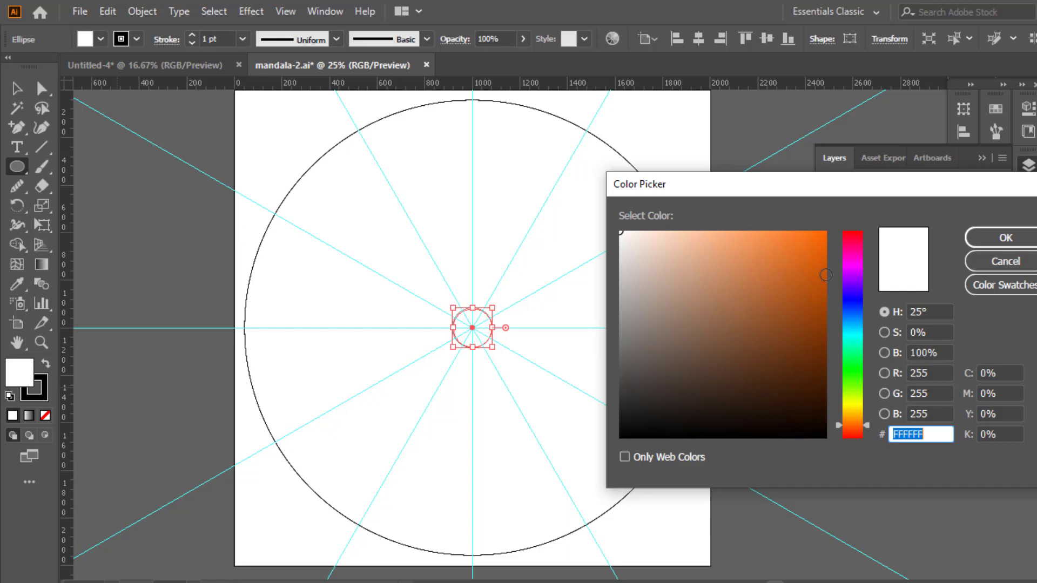
{"action": "left_click", "coordinate": [823, 233]}
{"action": "left_click", "coordinate": [1005, 237]}
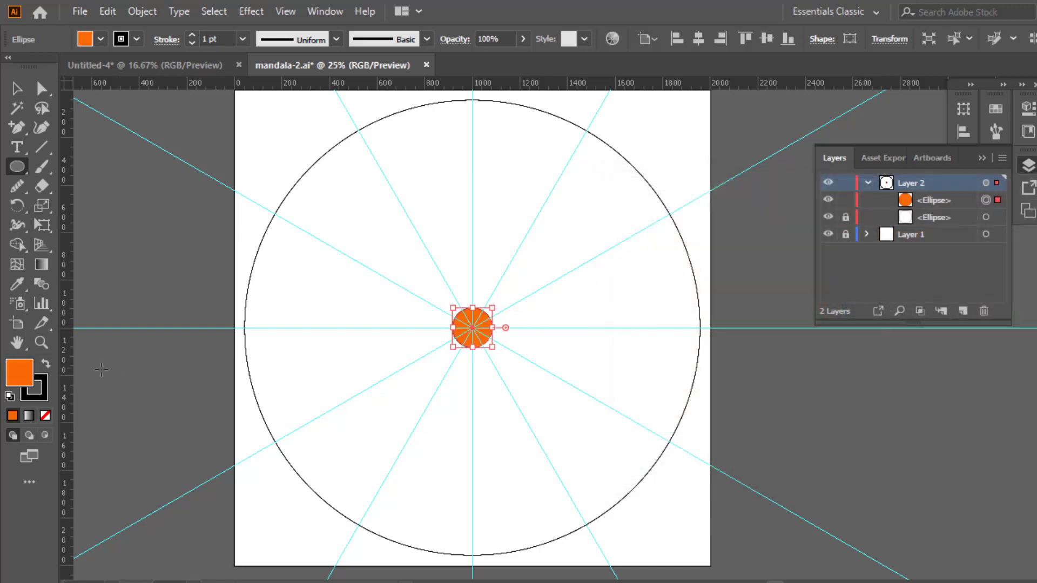
Remove the stroke from the small orange circle at the centre.
{"action": "left_click", "coordinate": [46, 415]}
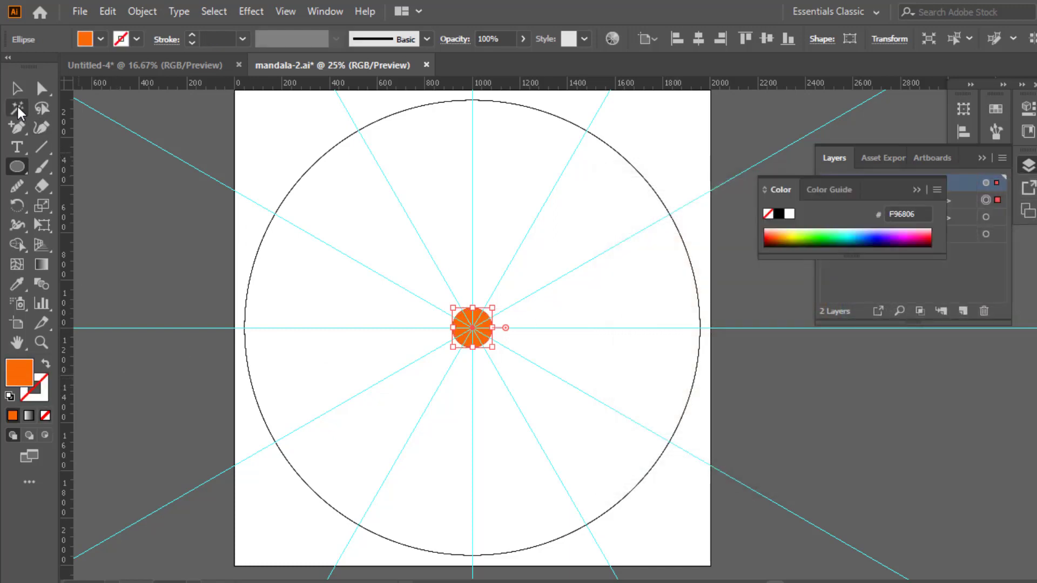
{"action": "left_click", "coordinate": [26, 91]}
{"action": "left_click", "coordinate": [553, 319]}
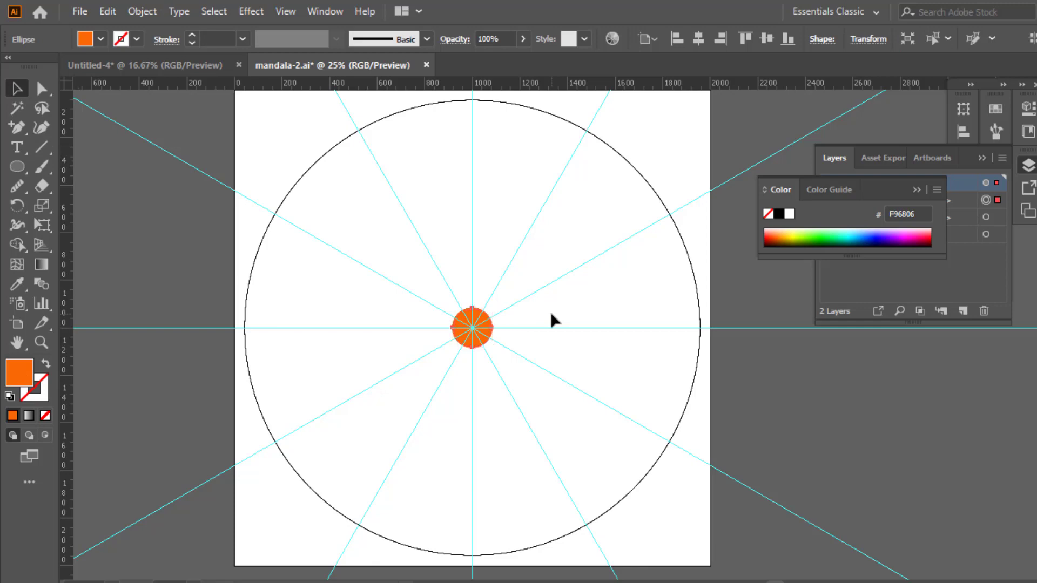
Duplicate the orange circle in place, enlarged from its centre to about 180 px across, and swap its fill to an orange outline.
{"action": "key", "text": "ctrl+plus"}
{"action": "left_click", "coordinate": [556, 319]}
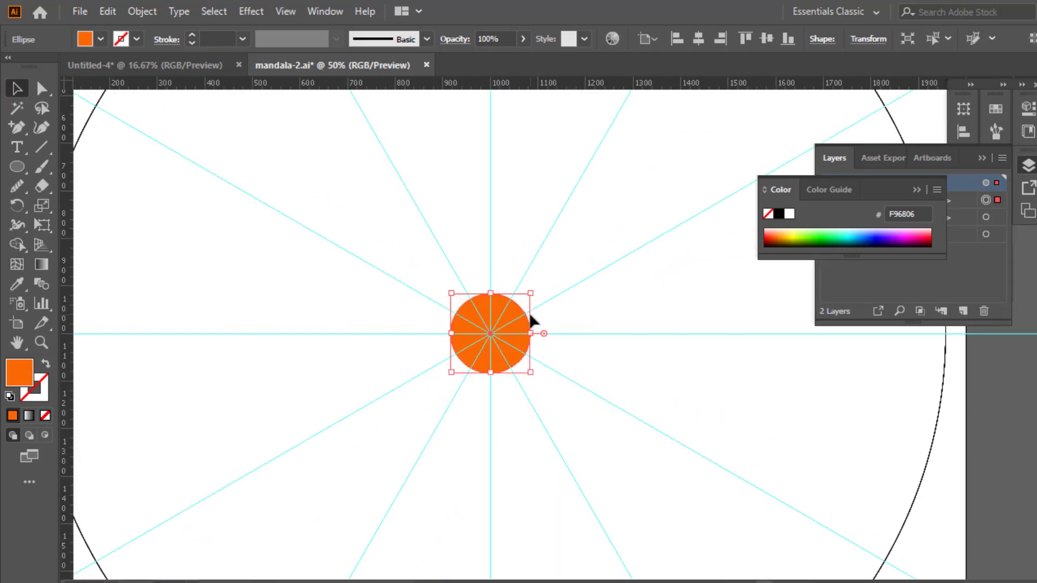
{"action": "key", "text": "ctrl+plus"}
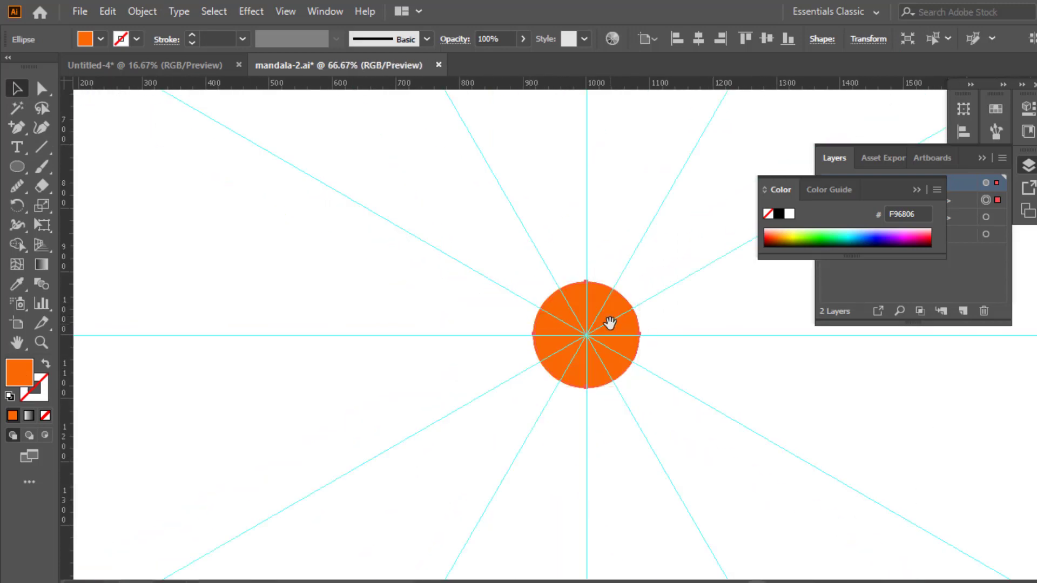
{"action": "scroll", "coordinate": [599, 324], "scroll_direction": "right", "scroll_amount": 1}
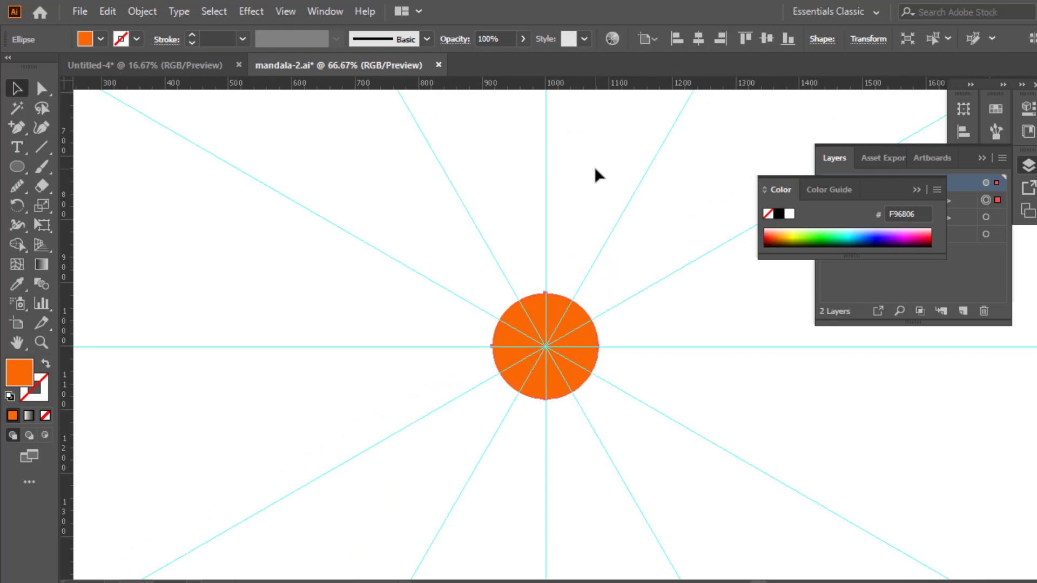
{"action": "key", "text": "ctrl+plus"}
{"action": "left_click_drag", "start_coordinate": [604, 277], "coordinate": [604, 278]}
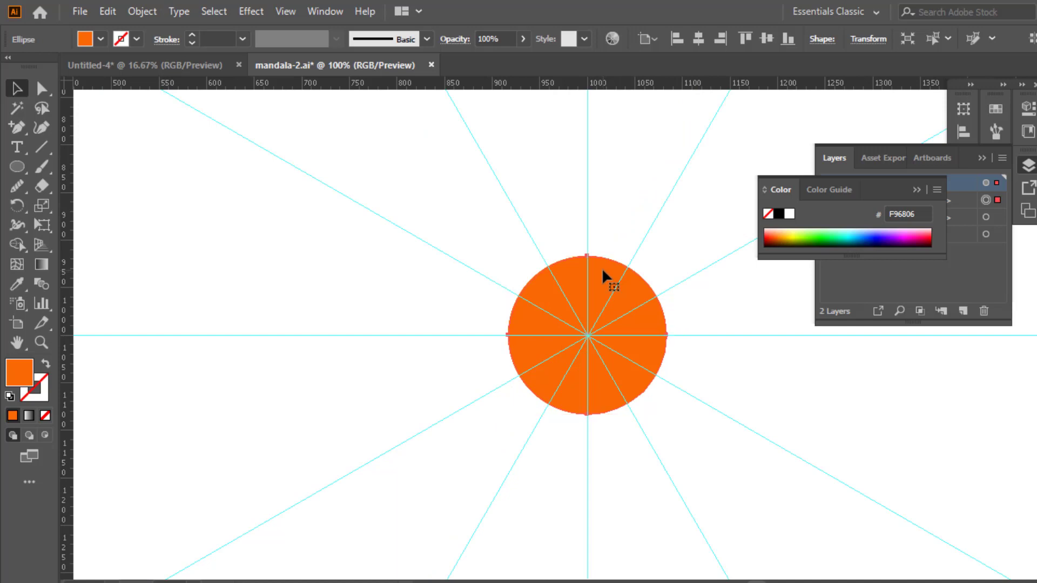
{"action": "left_click_drag", "start_coordinate": [671, 250], "coordinate": [673, 249]}
{"action": "left_click", "coordinate": [45, 362]}
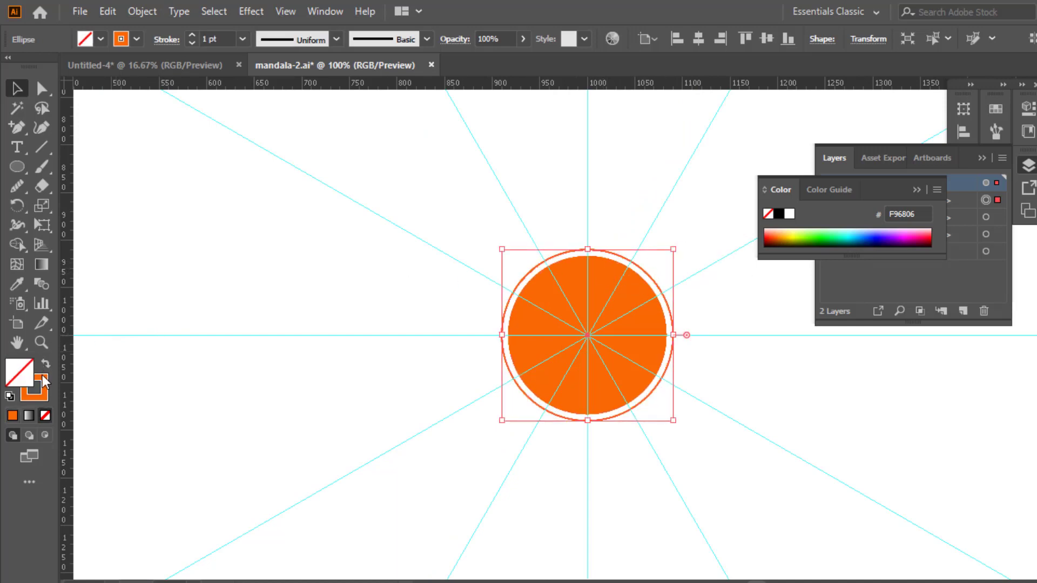
Set the ring's stroke weight to 7 pt and enlarge the ring slightly around its centre.
{"action": "scroll", "coordinate": [227, 39], "scroll_direction": "up", "scroll_amount": 6}
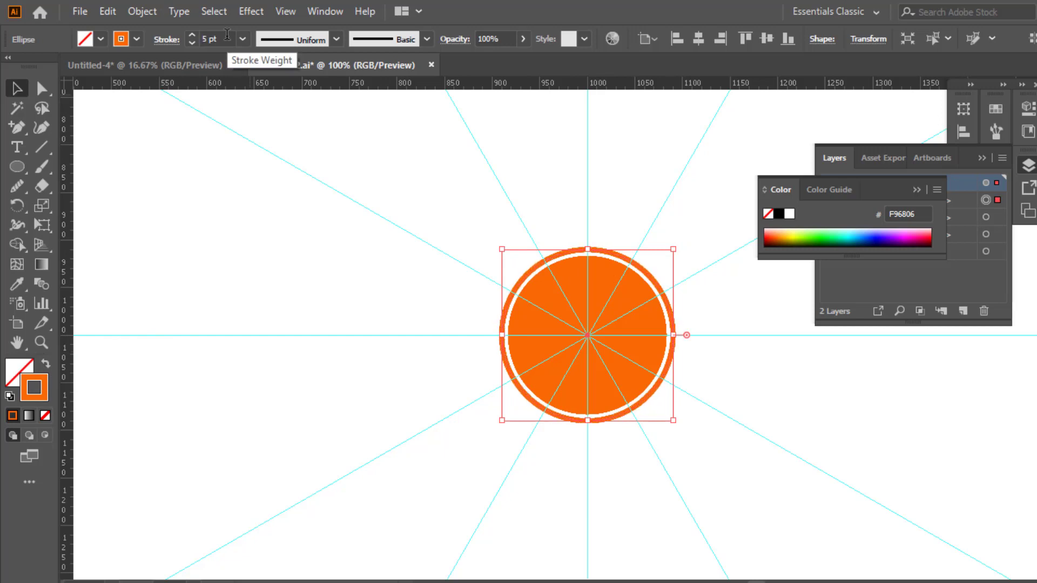
{"action": "left_click_drag", "start_coordinate": [673, 245], "coordinate": [677, 244]}
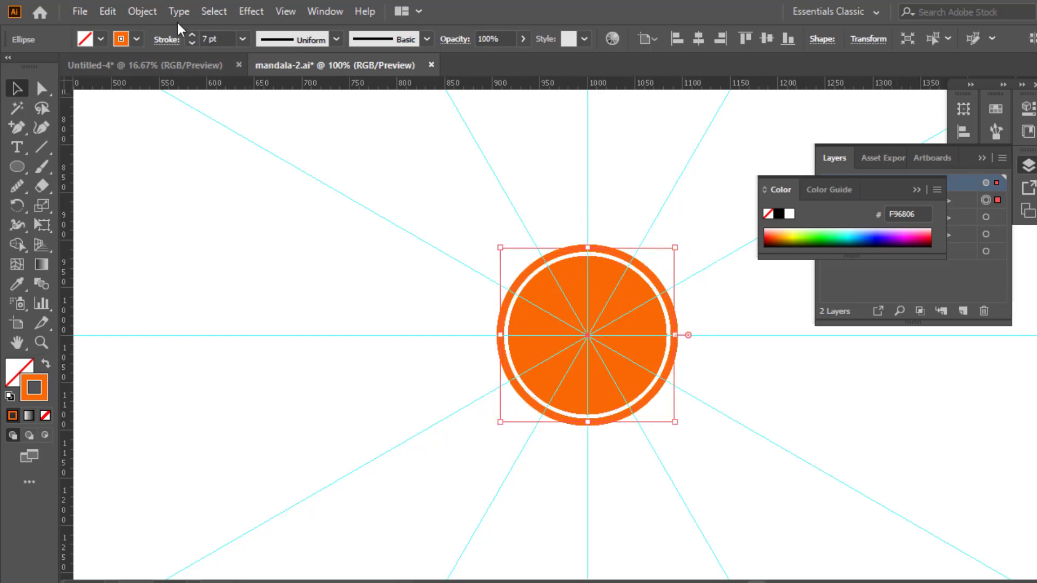
Expand the ring's fill and stroke into a filled shape.
{"action": "left_click", "coordinate": [142, 11]}
{"action": "left_click", "coordinate": [211, 198]}
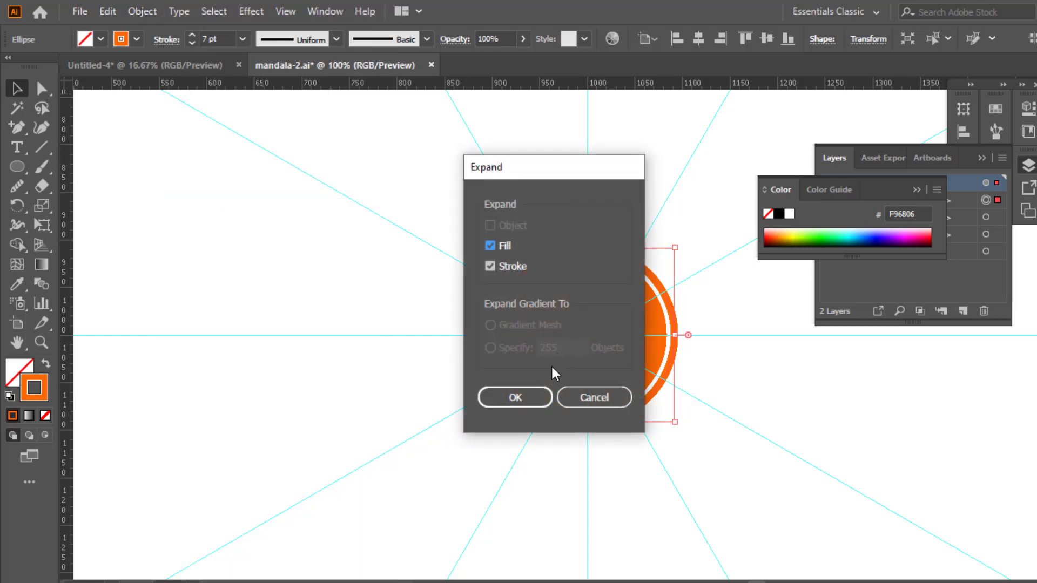
{"action": "left_click", "coordinate": [529, 398]}
{"action": "left_click", "coordinate": [622, 168]}
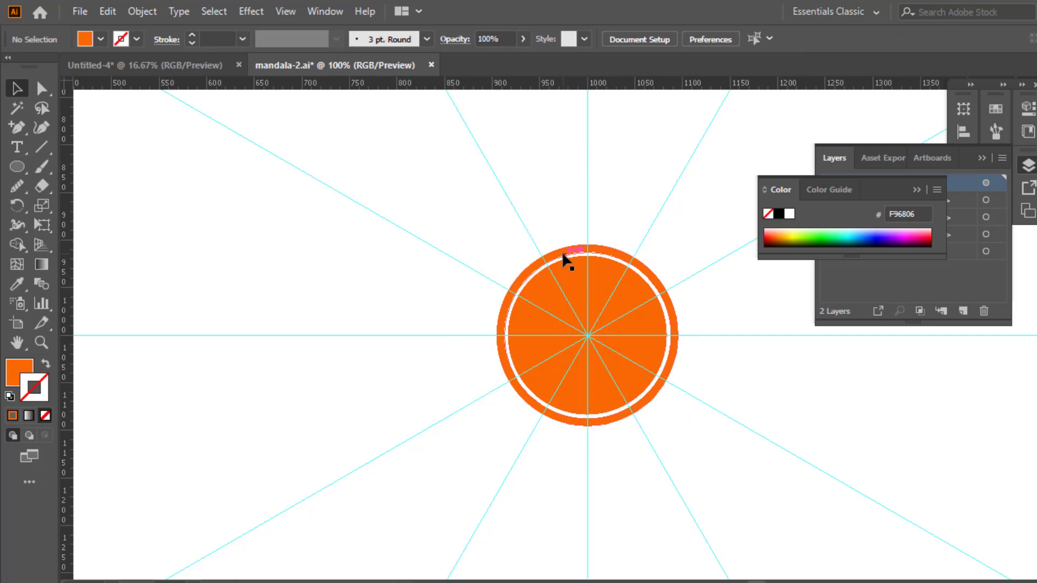
{"action": "left_click_drag", "start_coordinate": [565, 260], "coordinate": [570, 293]}
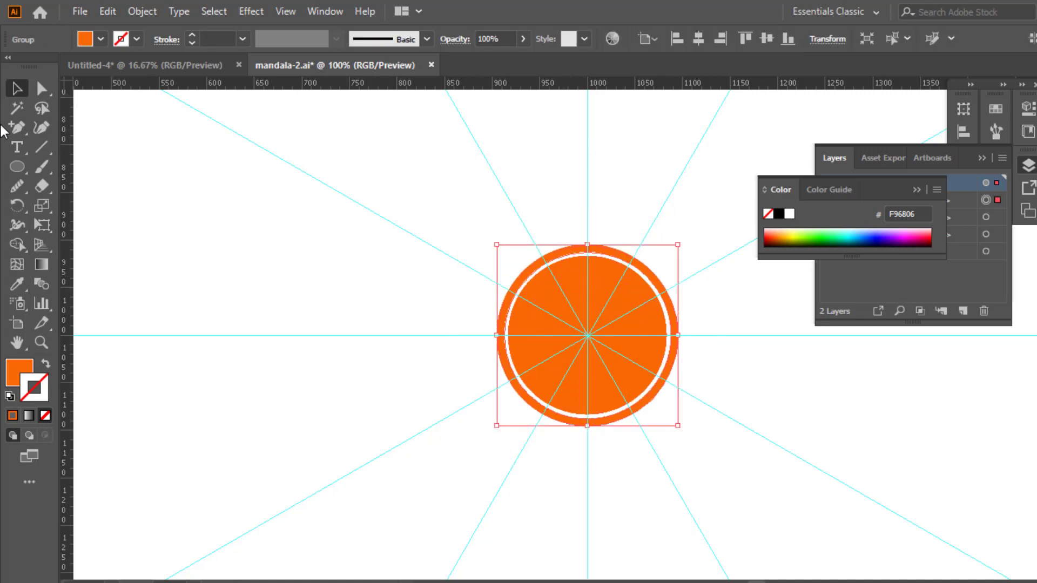
Draw a closed diamond about 24 px wide and 50 px high with the Pen tool, on the vertical guide just above the ring.
{"action": "left_click", "coordinate": [19, 129]}
{"action": "left_click", "coordinate": [86, 127]}
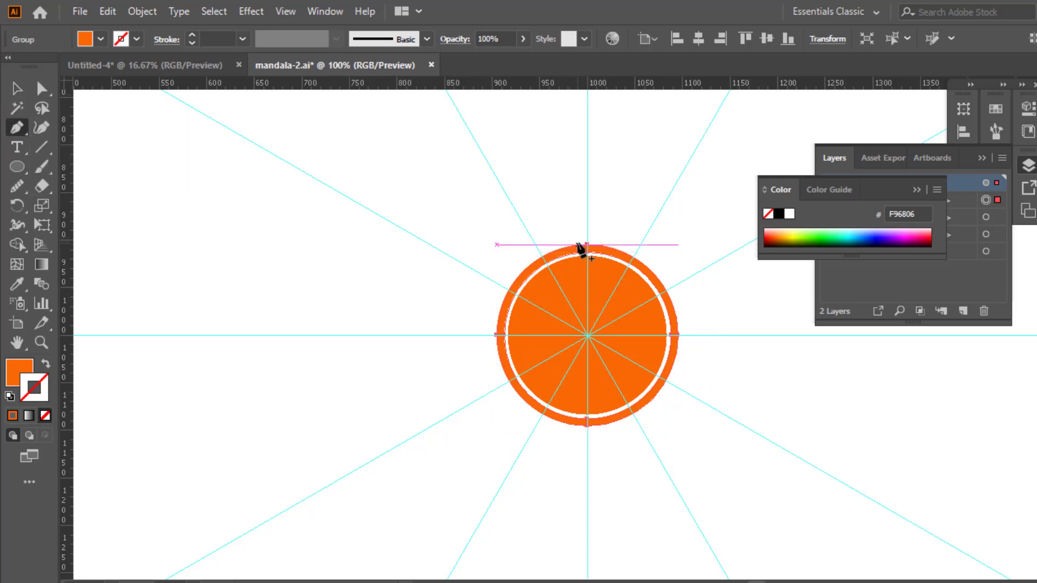
{"action": "key", "text": "ctrl+equal"}
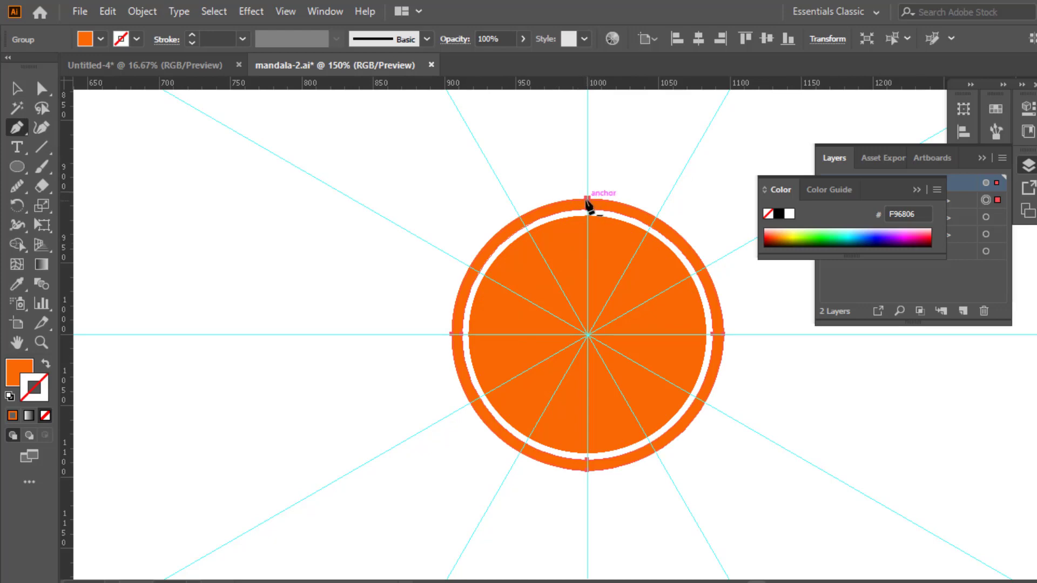
{"action": "left_click_drag", "start_coordinate": [588, 192], "coordinate": [569, 156]}
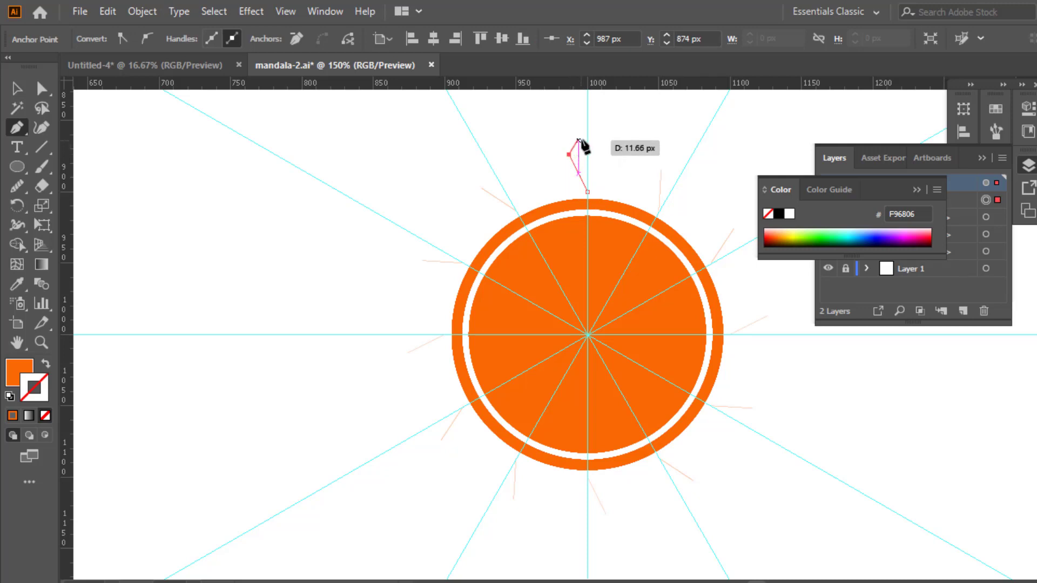
{"action": "left_click_drag", "start_coordinate": [587, 121], "coordinate": [602, 157]}
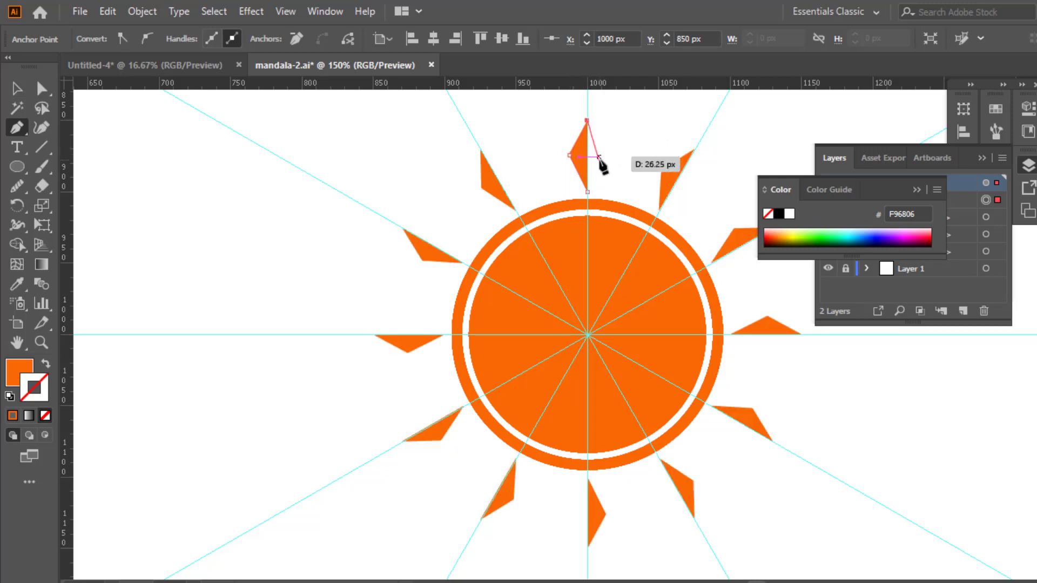
{"action": "left_click", "coordinate": [587, 191]}
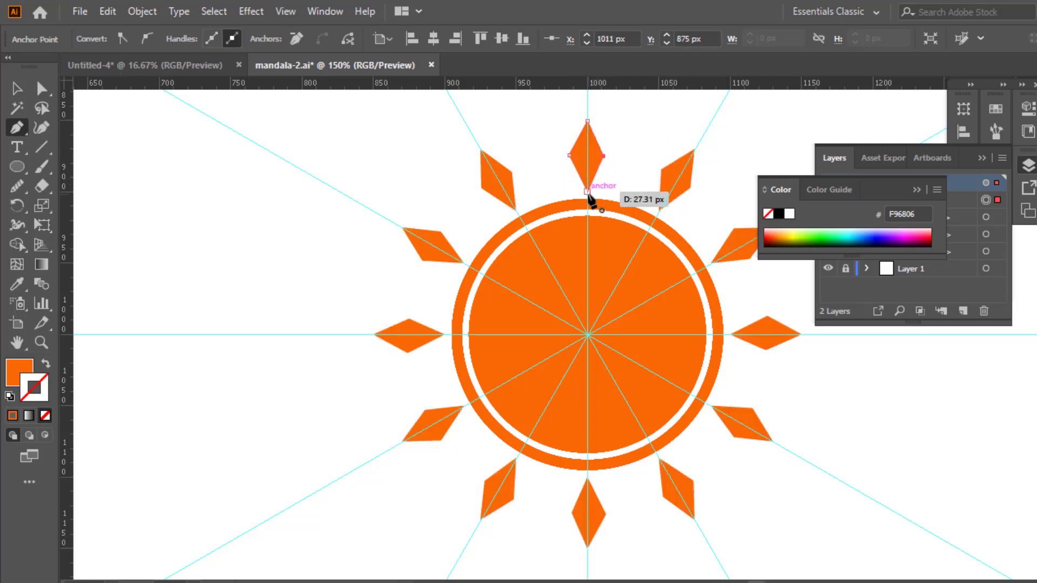
{"action": "left_click", "coordinate": [18, 88]}
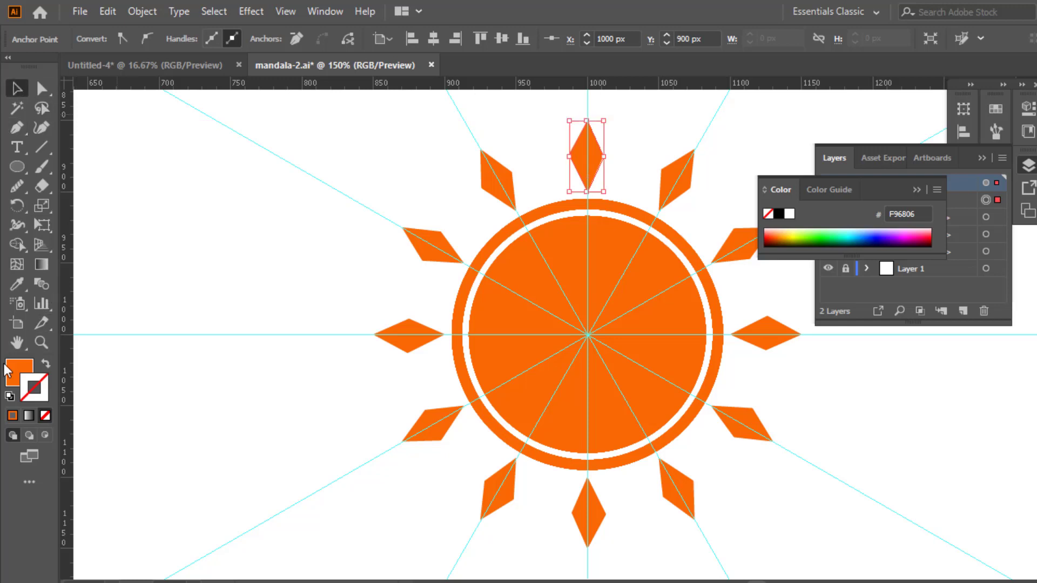
Apply a linear gradient to the diamond and sample the central circle's orange for its end stop.
{"action": "double_click", "coordinate": [42, 264]}
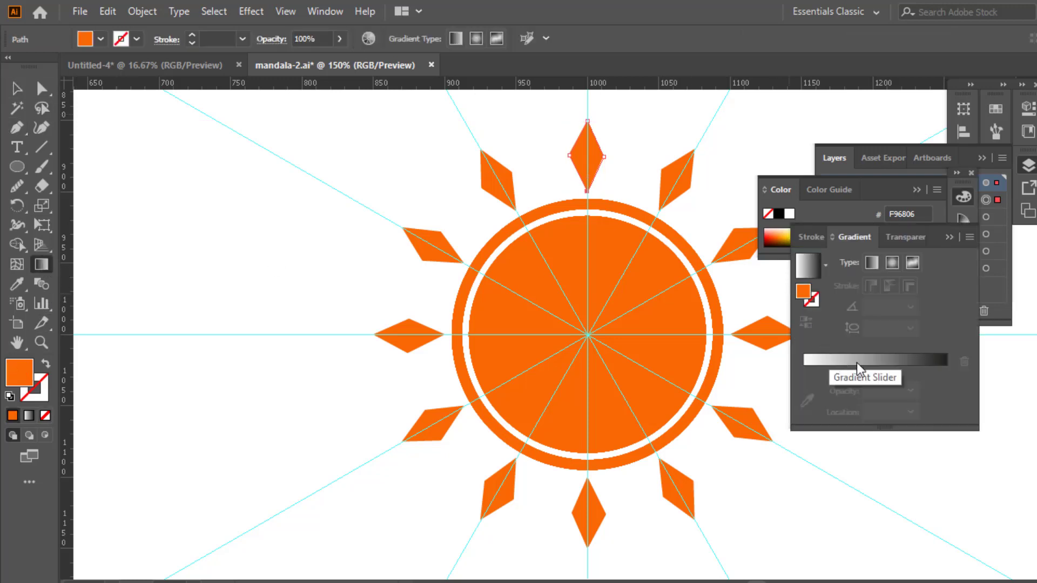
{"action": "left_click", "coordinate": [945, 369]}
{"action": "left_click", "coordinate": [807, 400]}
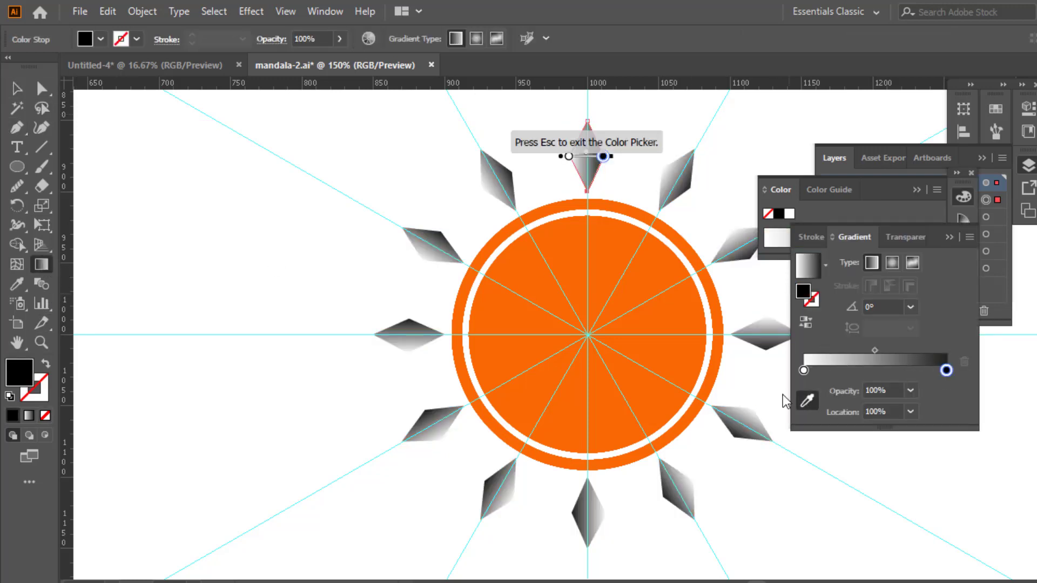
{"action": "left_click", "coordinate": [678, 347]}
Sample the circle's orange for the gradient's white start stop and shift that stop to yellow F9C706.
{"action": "double_click", "coordinate": [803, 371]}
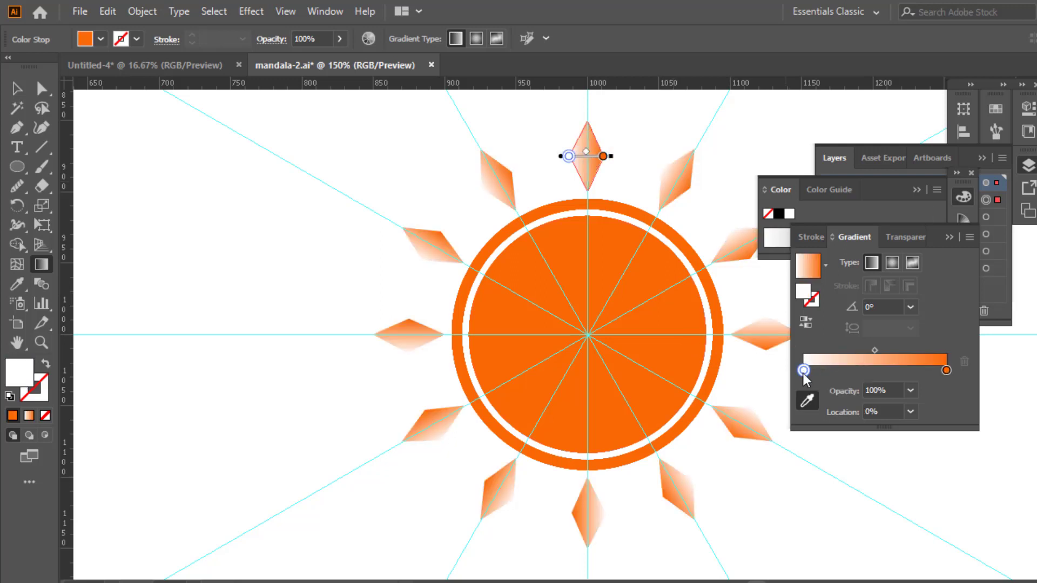
{"action": "key", "text": "Escape"}
{"action": "left_click", "coordinate": [807, 400]}
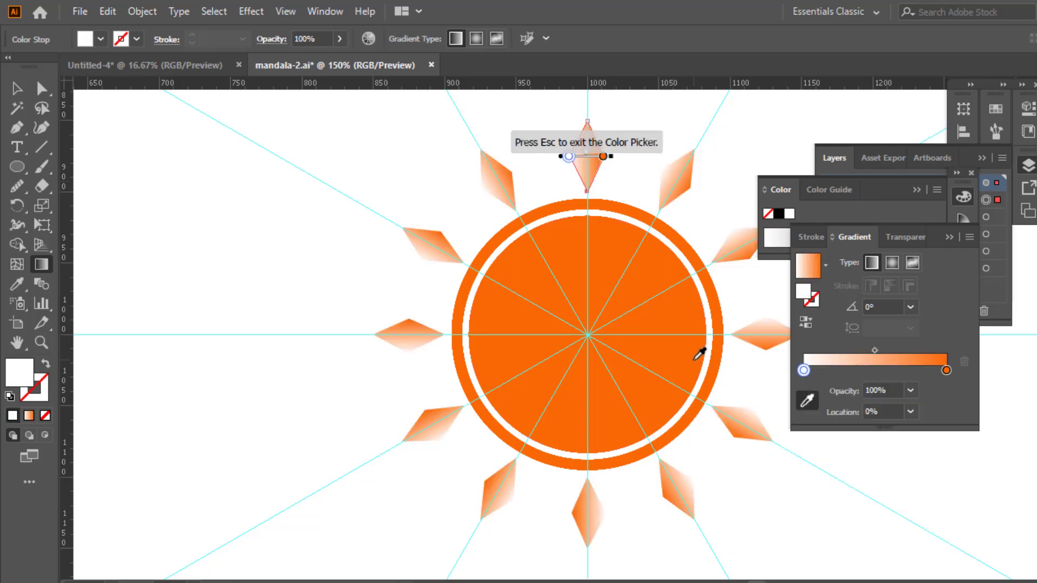
{"action": "left_click", "coordinate": [684, 352]}
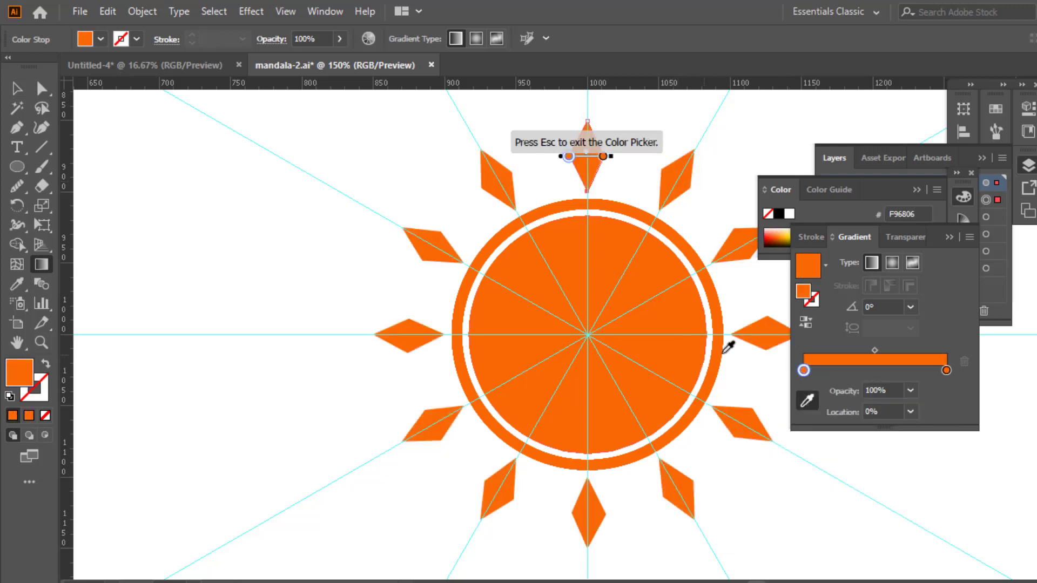
{"action": "double_click", "coordinate": [803, 370]}
{"action": "left_click_drag", "start_coordinate": [854, 458], "coordinate": [876, 459]}
Redirect the diamond's gradient vertically at -90°, from yellow at its upper tip to orange at its lower tip.
{"action": "left_click", "coordinate": [43, 264]}
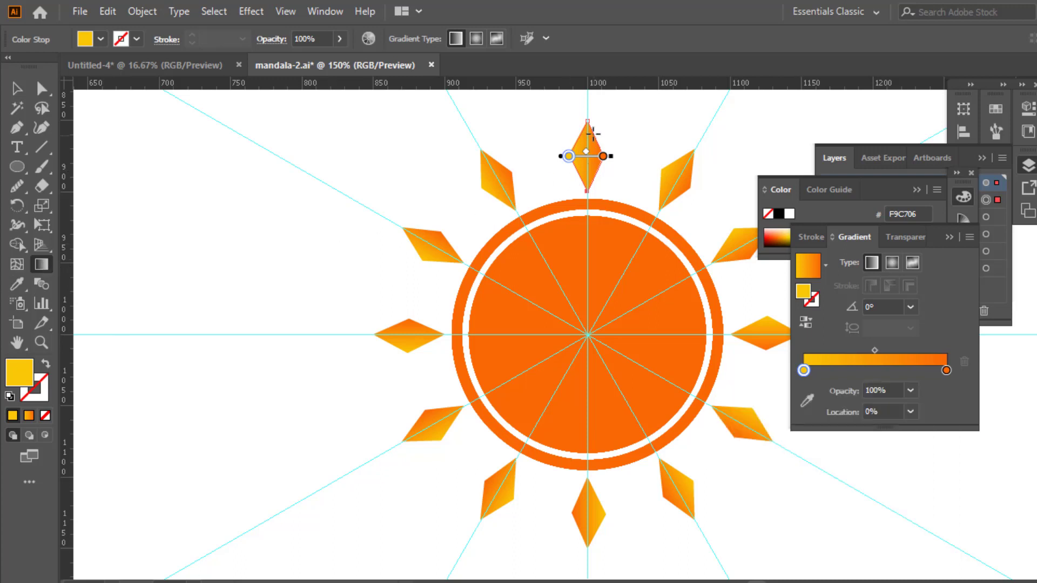
{"action": "left_click_drag", "start_coordinate": [586, 129], "coordinate": [586, 186]}
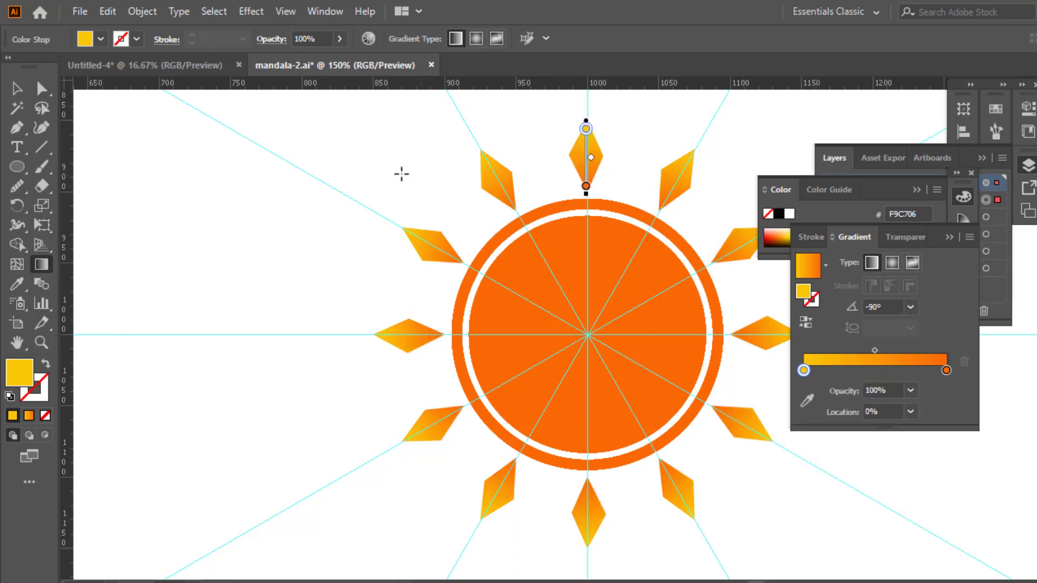
{"action": "left_click", "coordinate": [16, 88]}
{"action": "left_click", "coordinate": [587, 157]}
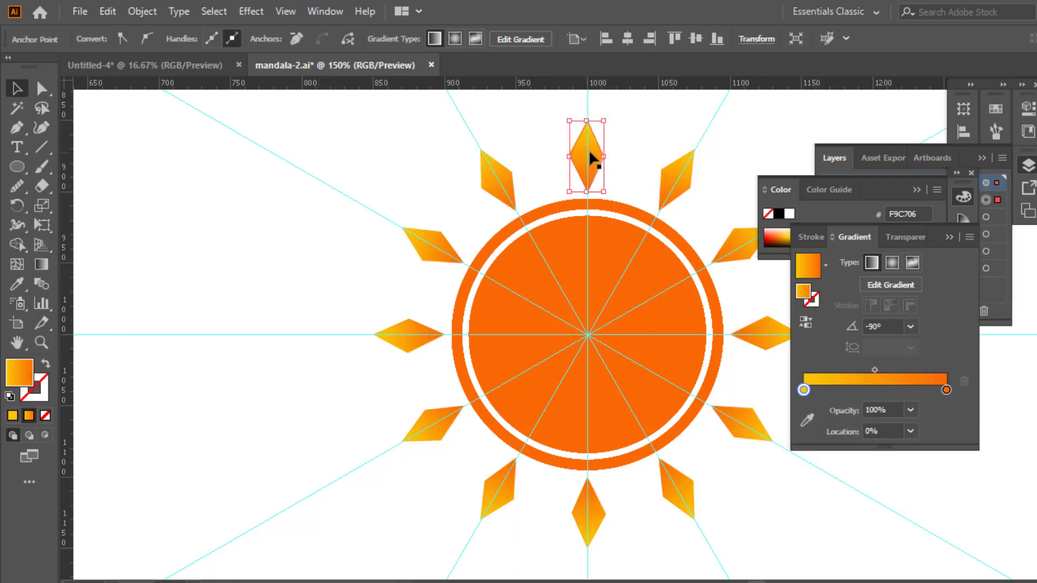
{"action": "left_click", "coordinate": [630, 145]}
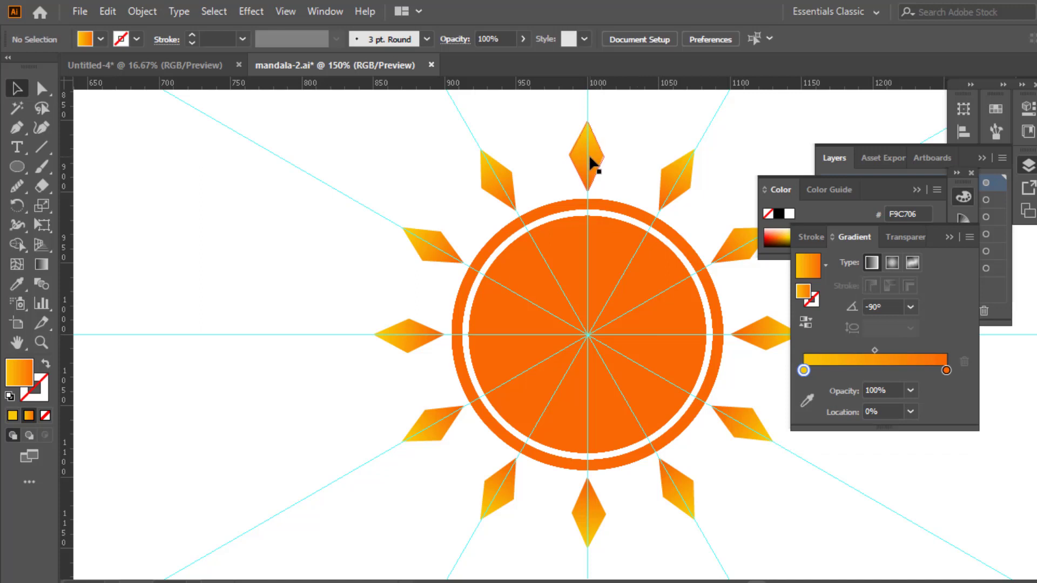
Place a copy of the diamond behind the original, enlarged from its centre to about 31 px wide and 65 px high.
{"action": "left_click", "coordinate": [592, 160]}
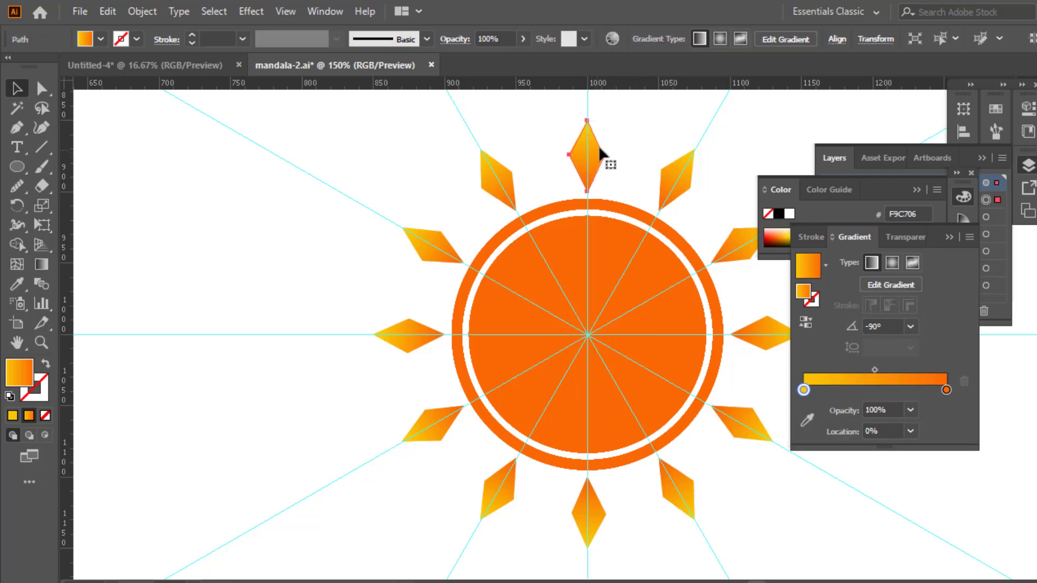
{"action": "left_click_drag", "start_coordinate": [604, 122], "coordinate": [612, 110]}
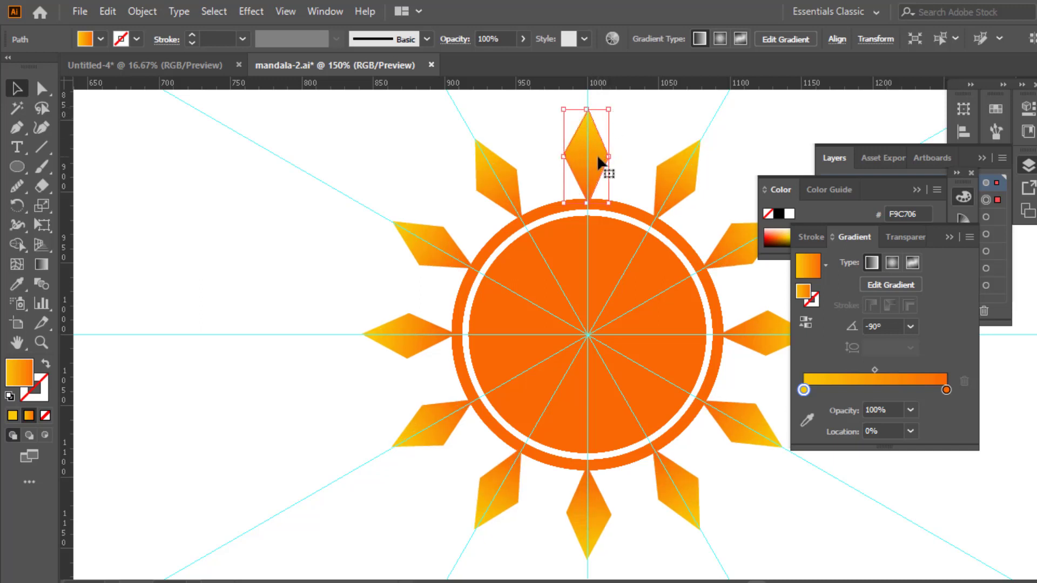
{"action": "key", "text": "a"}
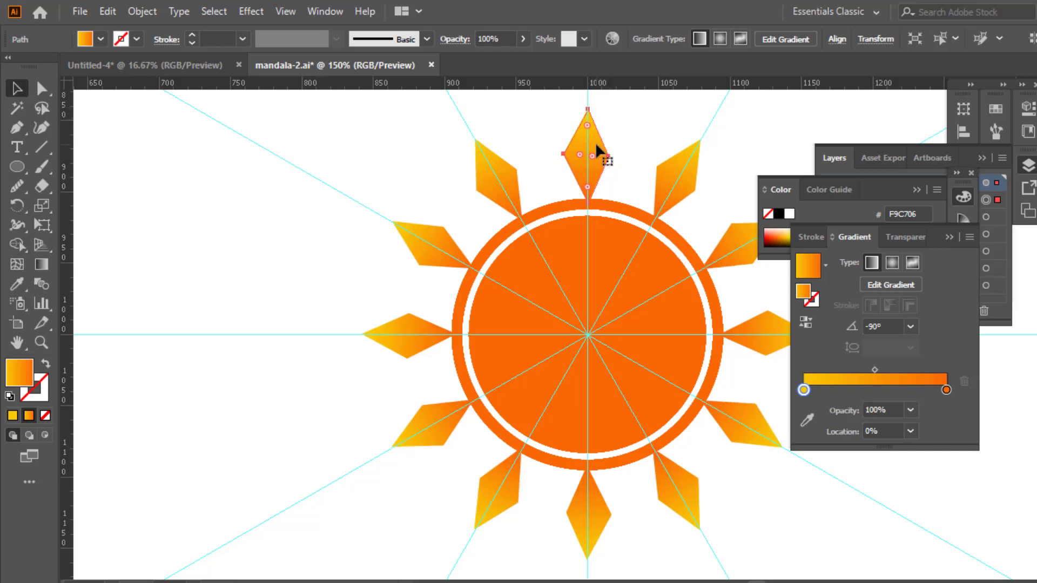
{"action": "key", "text": "v"}
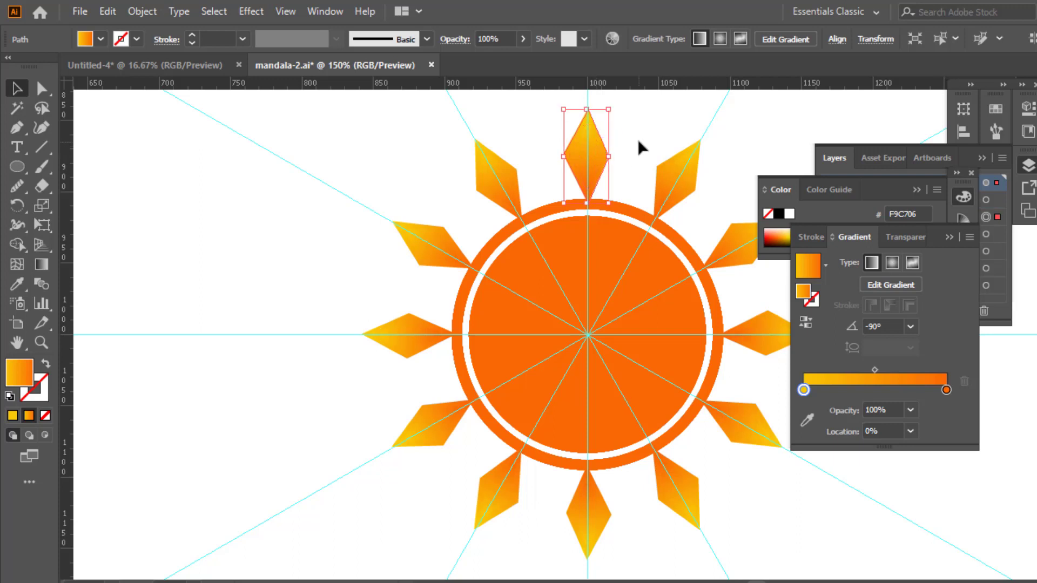
Nudge the larger diamond slightly upward along the vertical guide, away from the ring.
{"action": "left_click", "coordinate": [586, 151]}
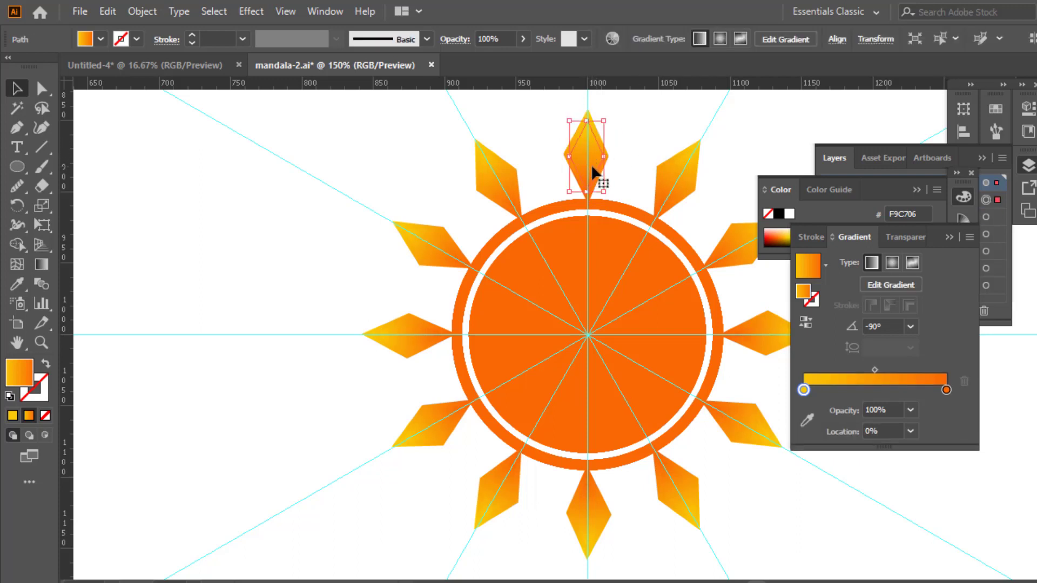
{"action": "key", "text": "ctrl+f"}
{"action": "left_click", "coordinate": [603, 153]}
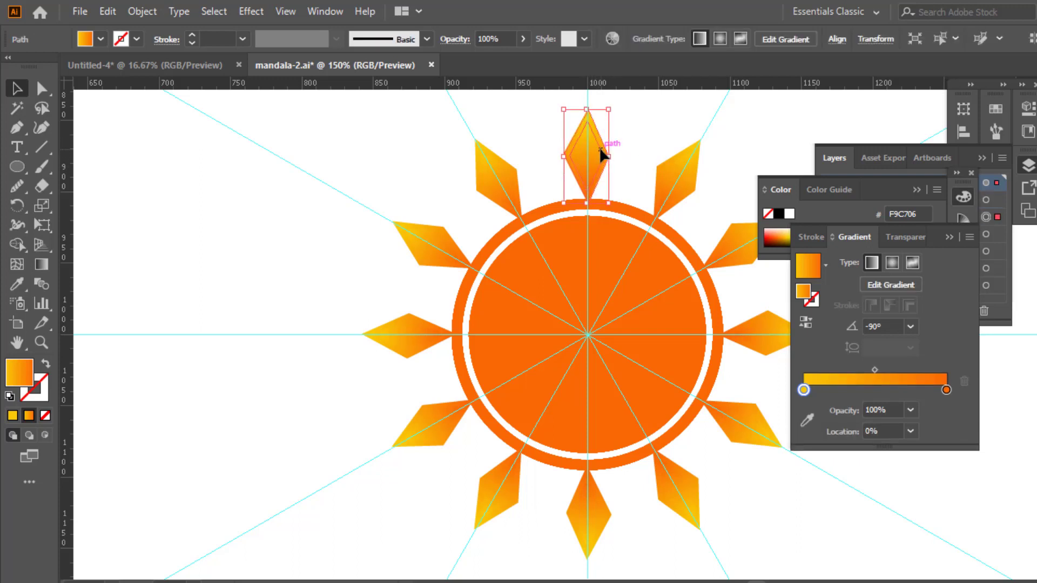
{"action": "key", "text": "Up"}
{"action": "key", "text": "Up"}
{"action": "key", "text": "Up"}
{"action": "key", "text": "Up"}
{"action": "key", "text": "Up"}
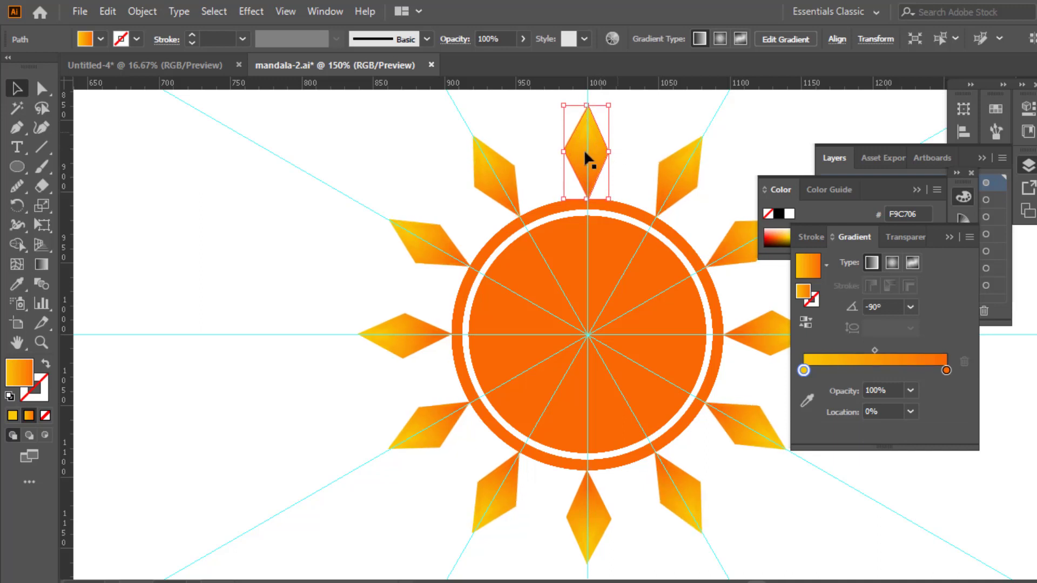
Shrink the inner diamond from its centre to about 20 px wide and 42 px high and nudge it down toward the ring.
{"action": "key", "text": "ctrl+shift+a"}
{"action": "left_click", "coordinate": [591, 158]}
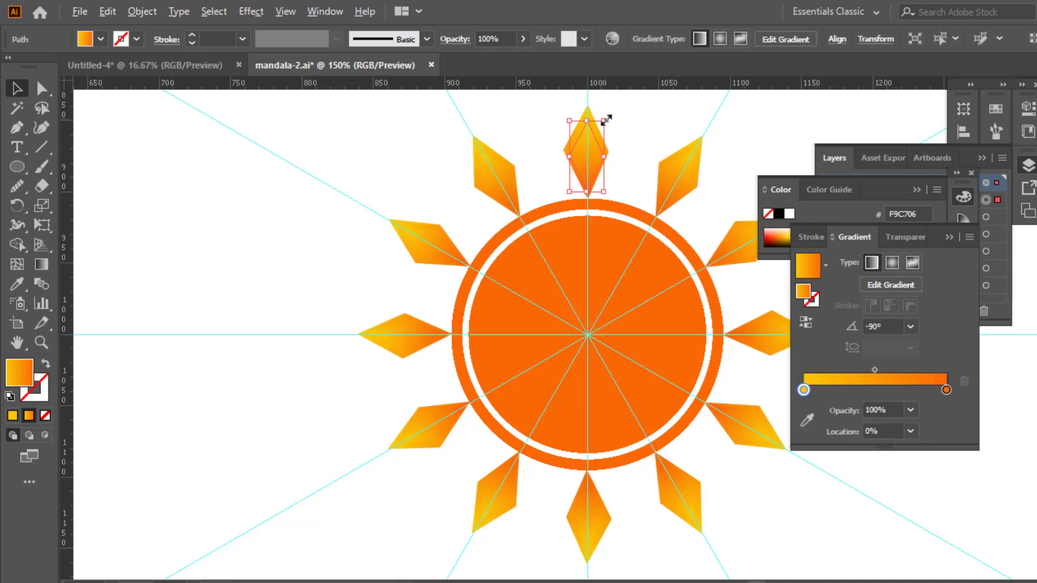
{"action": "left_click_drag", "start_coordinate": [605, 120], "coordinate": [601, 128]}
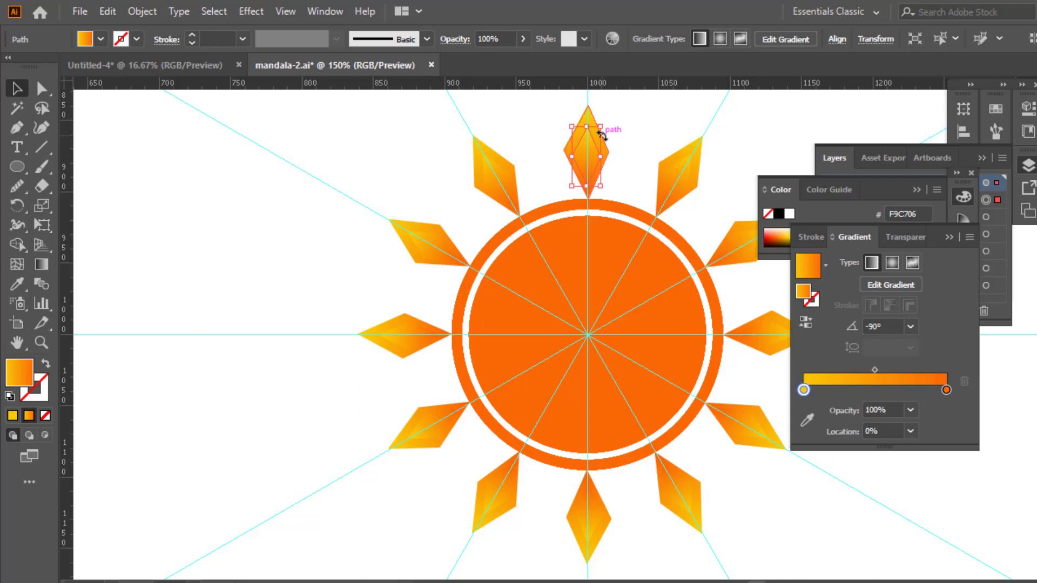
{"action": "key", "text": "Down"}
{"action": "key", "text": "Down"}
{"action": "key", "text": "Down"}
{"action": "key", "text": "Down"}
{"action": "key", "text": "Down"}
{"action": "key", "text": "Down"}
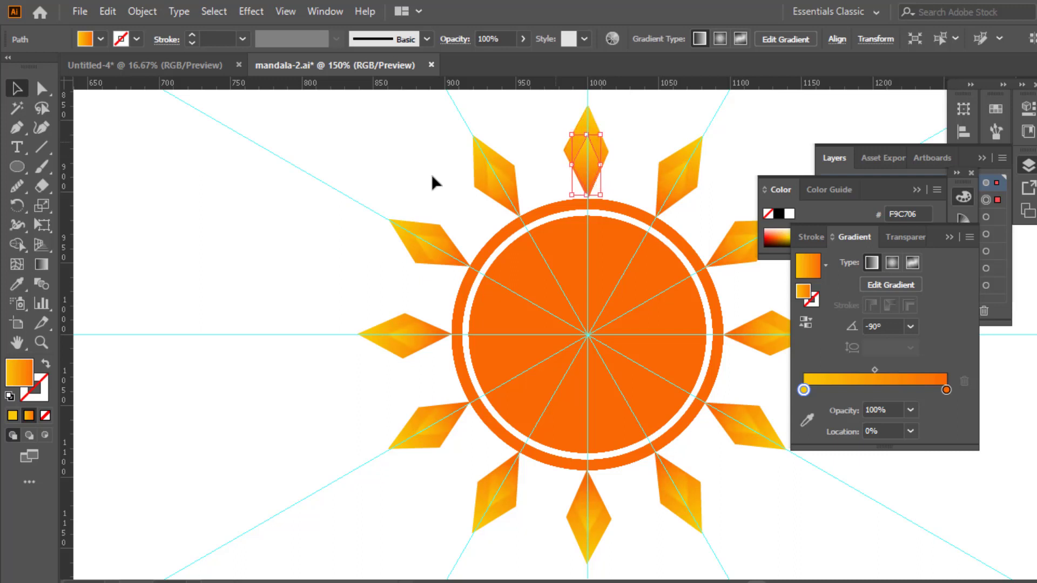
Change the start stop of the inner diamond's gradient to bright yellow F9FF06.
{"action": "double_click", "coordinate": [22, 380]}
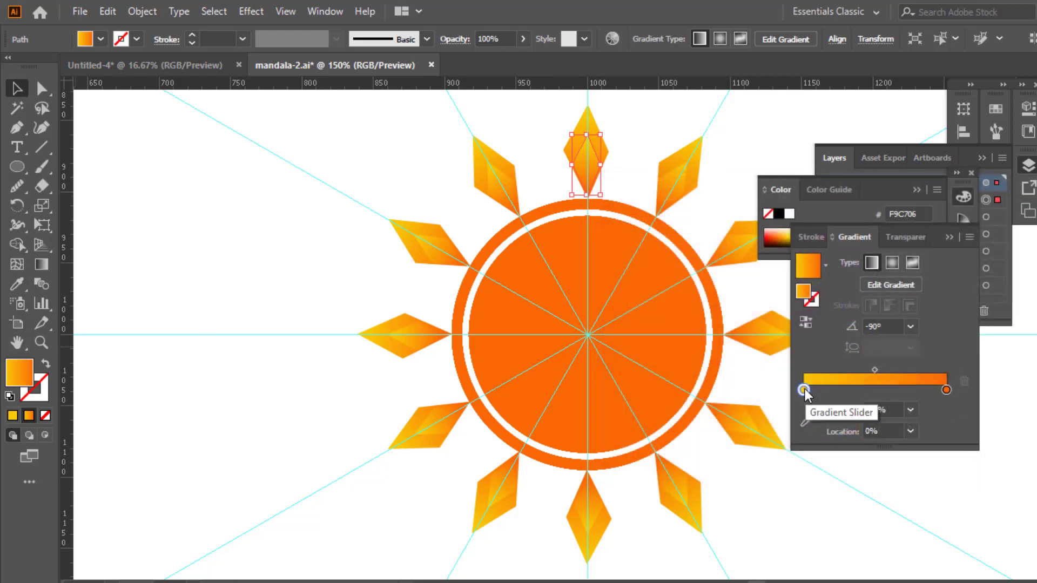
{"action": "double_click", "coordinate": [804, 389]}
{"action": "left_click_drag", "start_coordinate": [885, 477], "coordinate": [894, 476]}
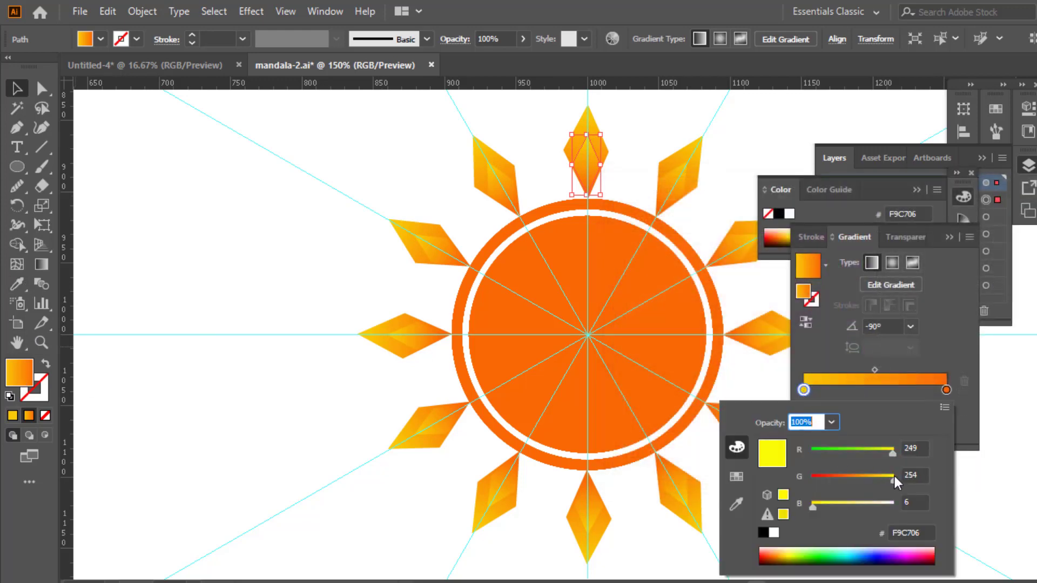
{"action": "left_click", "coordinate": [18, 90]}
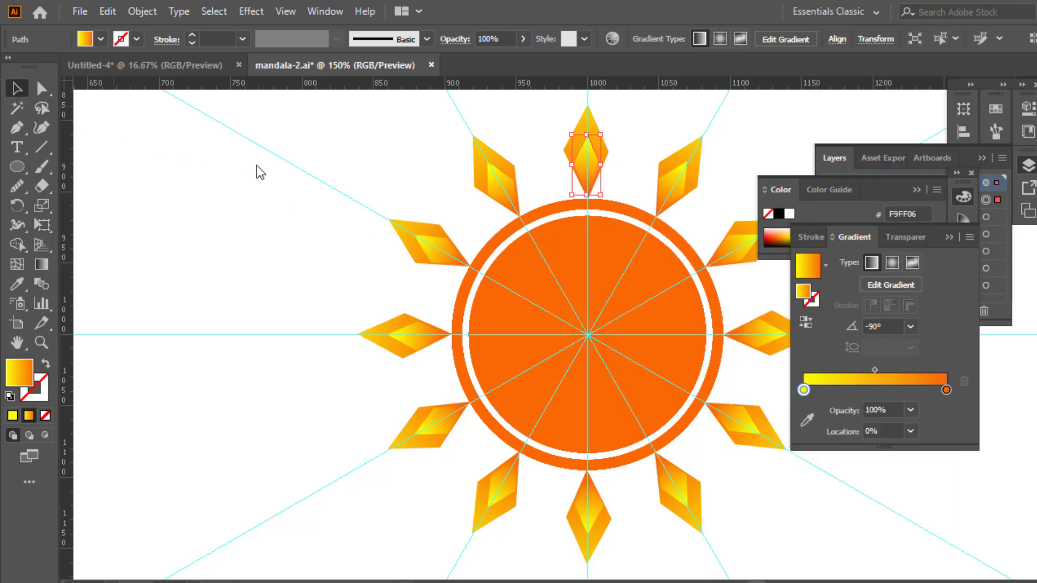
{"action": "left_click", "coordinate": [533, 128]}
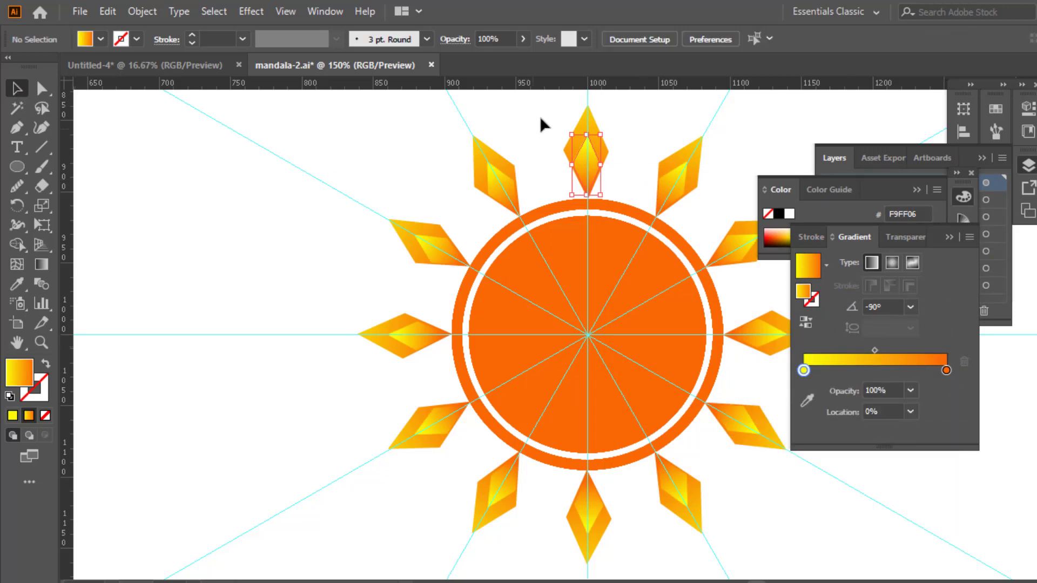
{"action": "left_click", "coordinate": [602, 159]}
{"action": "left_click", "coordinate": [651, 39]}
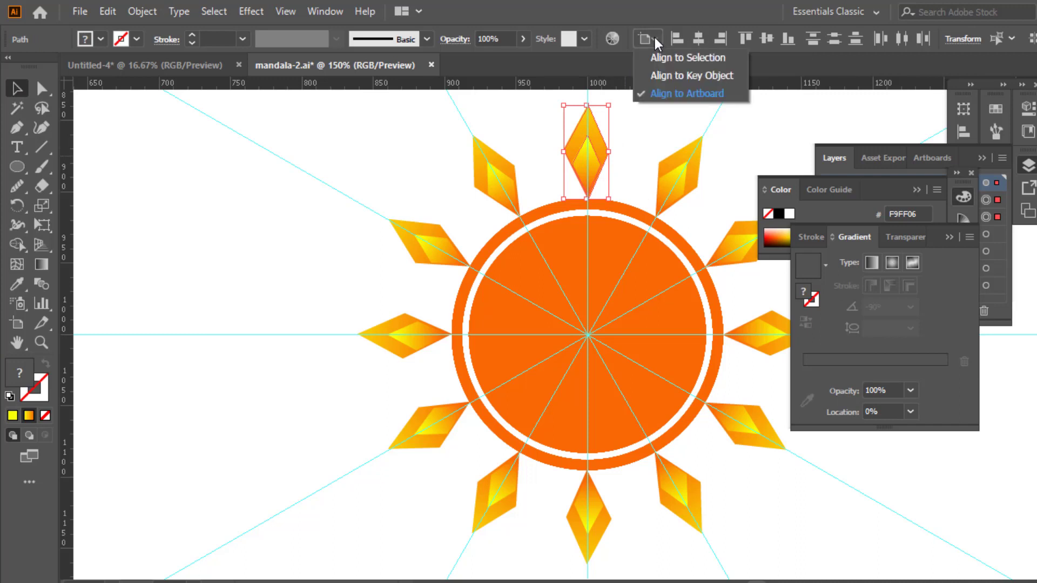
{"action": "left_click", "coordinate": [645, 135]}
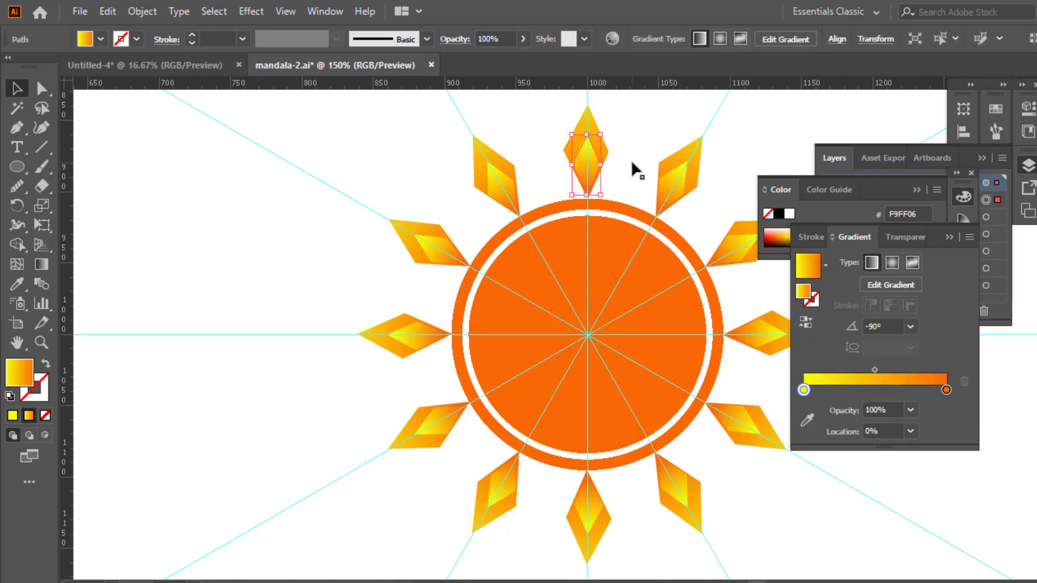
Group the two nested diamonds and rotate a copy about 15° clockwise around the mandala's centre, between two guides.
{"action": "left_click_drag", "start_coordinate": [639, 166], "coordinate": [595, 153]}
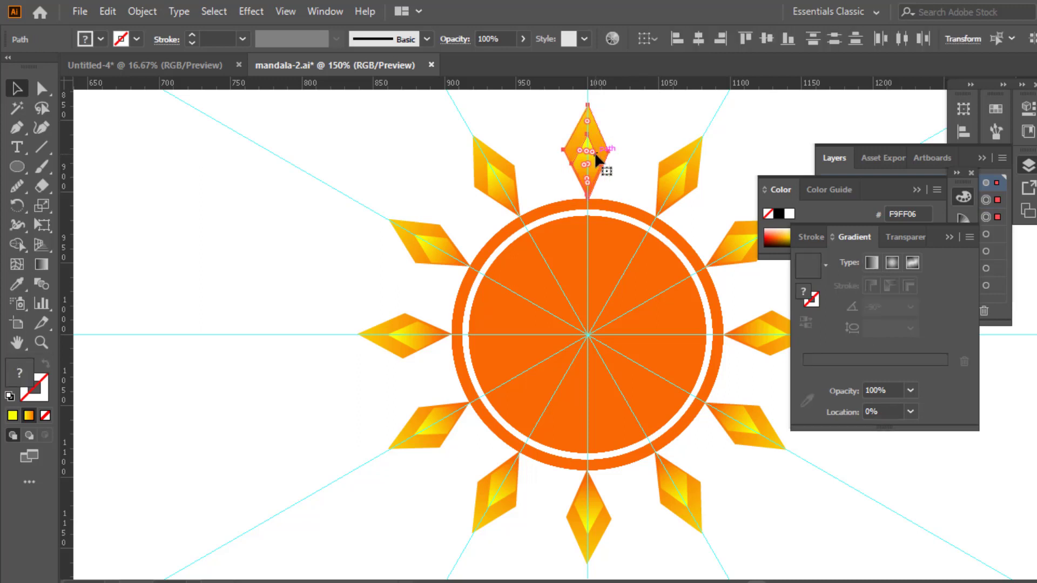
{"action": "key", "text": "ctrl+g"}
{"action": "left_click", "coordinate": [17, 206]}
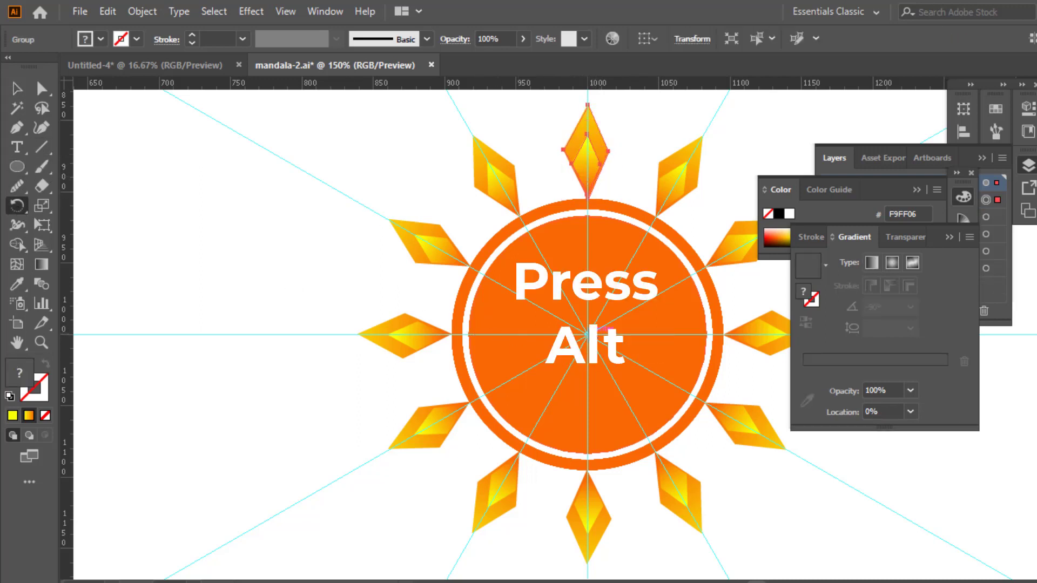
{"action": "left_click_drag", "start_coordinate": [604, 170], "coordinate": [638, 179]}
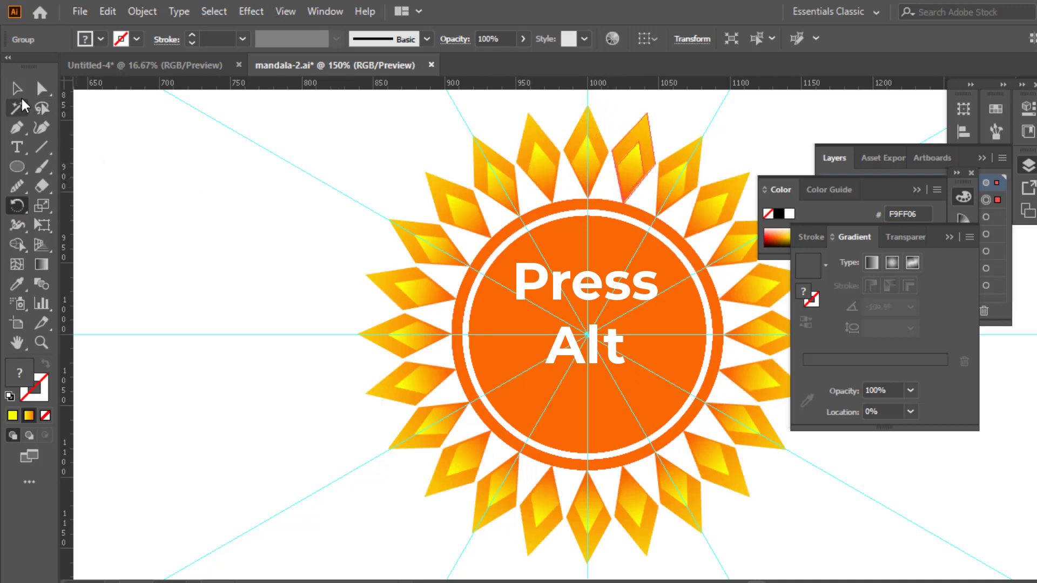
{"action": "left_click", "coordinate": [18, 89]}
{"action": "key", "text": "ctrl+minus"}
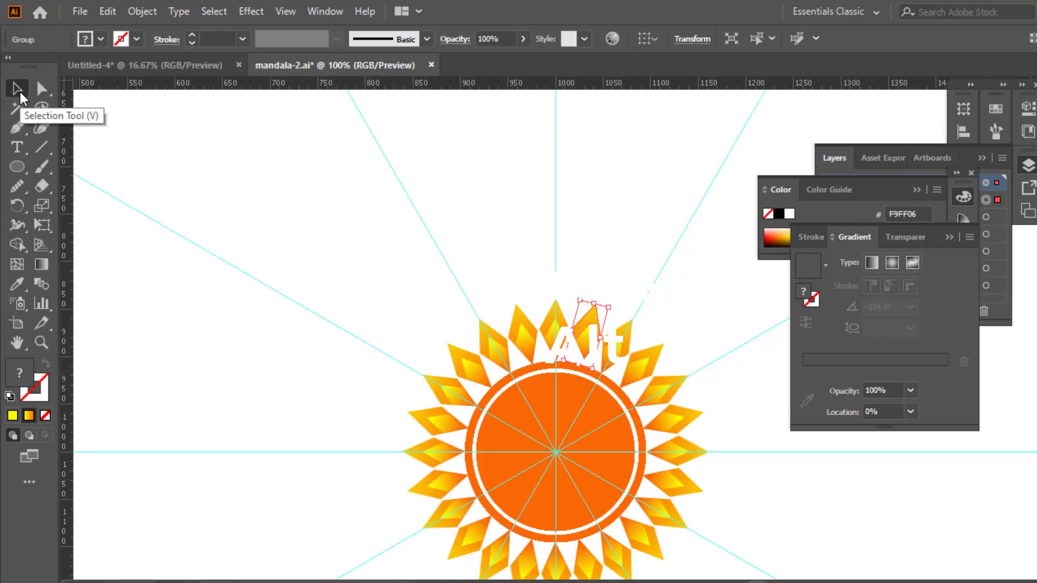
{"action": "key", "text": "space"}
{"action": "left_click_drag", "start_coordinate": [570, 425], "coordinate": [545, 295]}
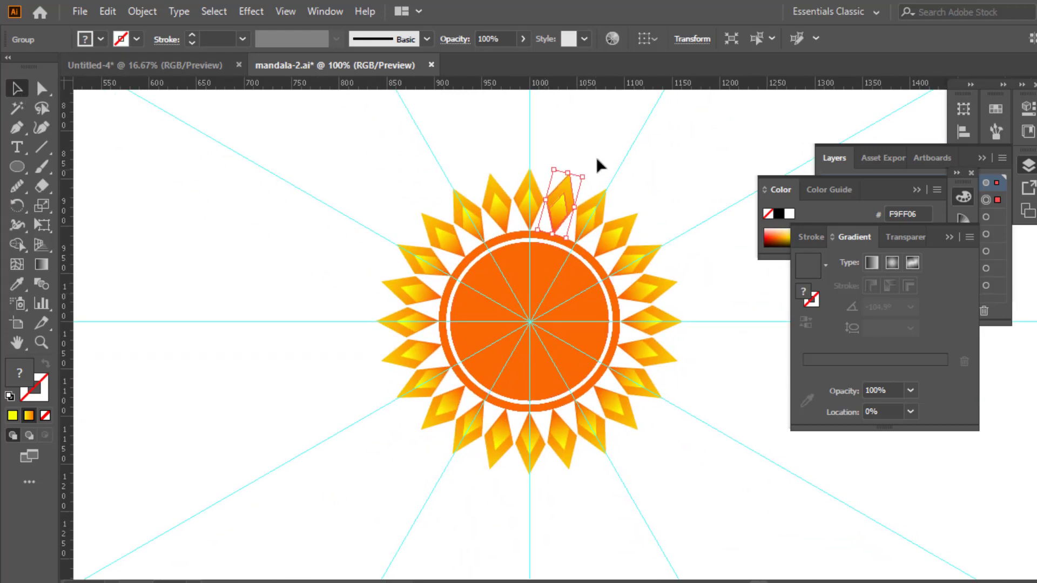
{"action": "left_click", "coordinate": [174, 133]}
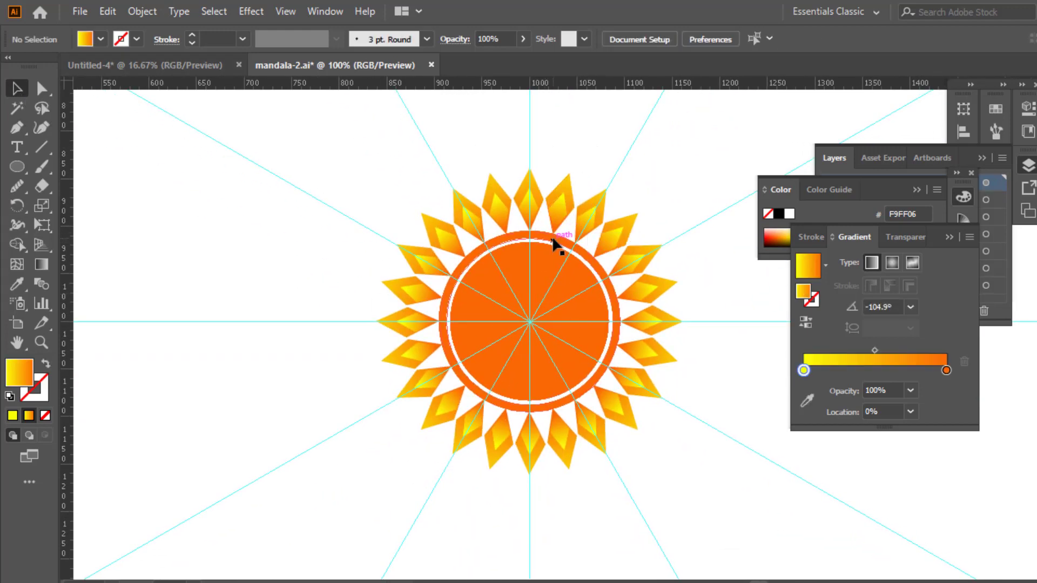
Draw a circle about 330 px in diameter from the guides' centre, with no fill and a 7 pt gradient stroke.
{"action": "left_click", "coordinate": [18, 169]}
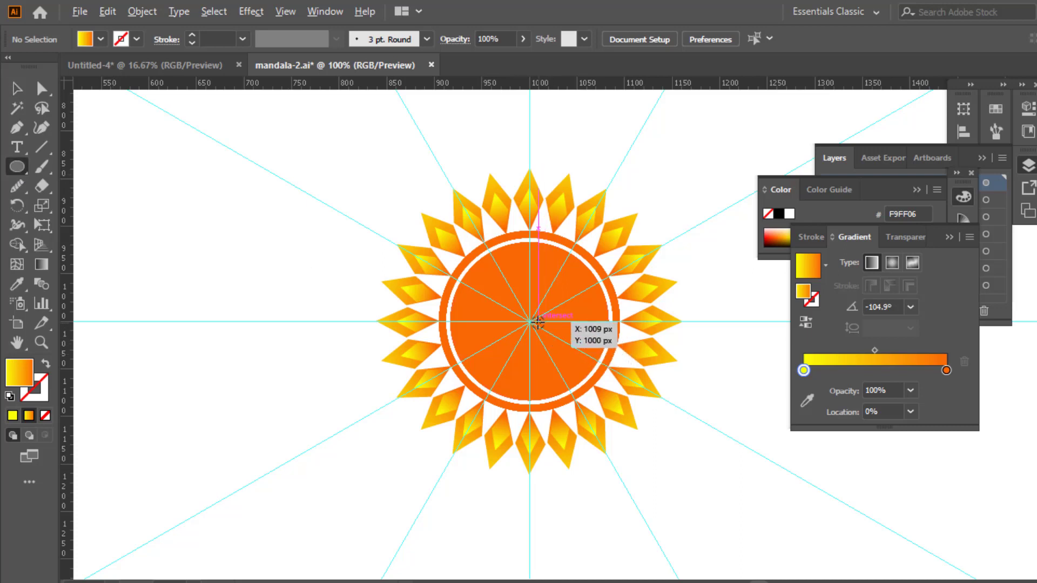
{"action": "left_click_drag", "start_coordinate": [530, 321], "coordinate": [656, 479]}
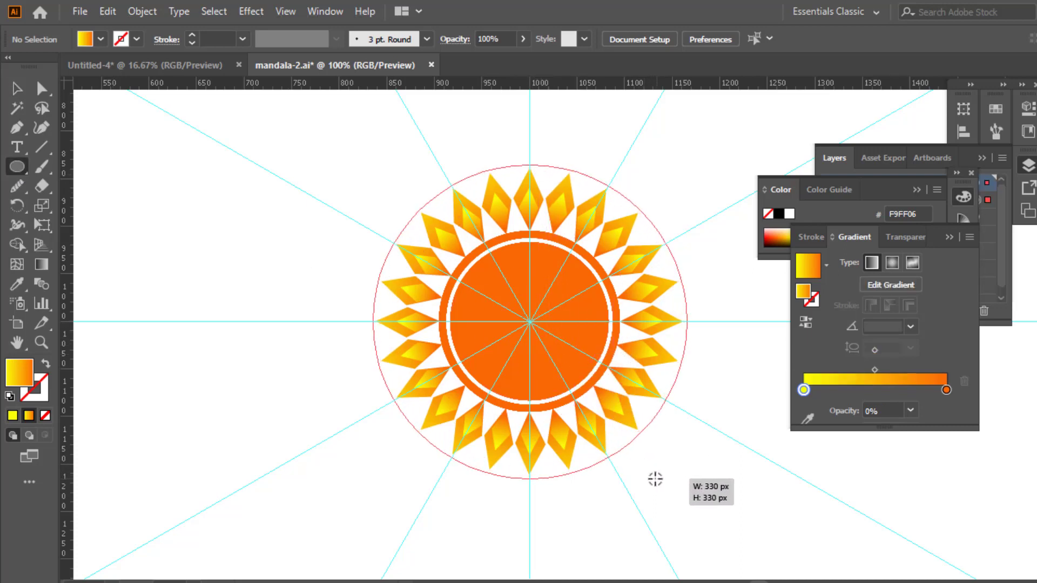
{"action": "left_click", "coordinate": [46, 364]}
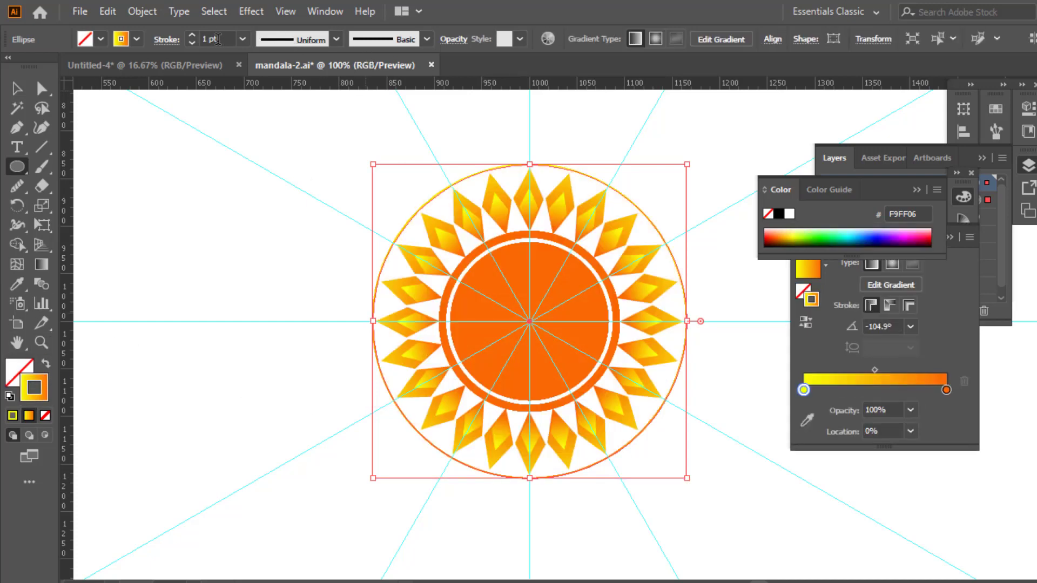
{"action": "scroll", "coordinate": [216, 39], "scroll_direction": "up", "scroll_amount": 6}
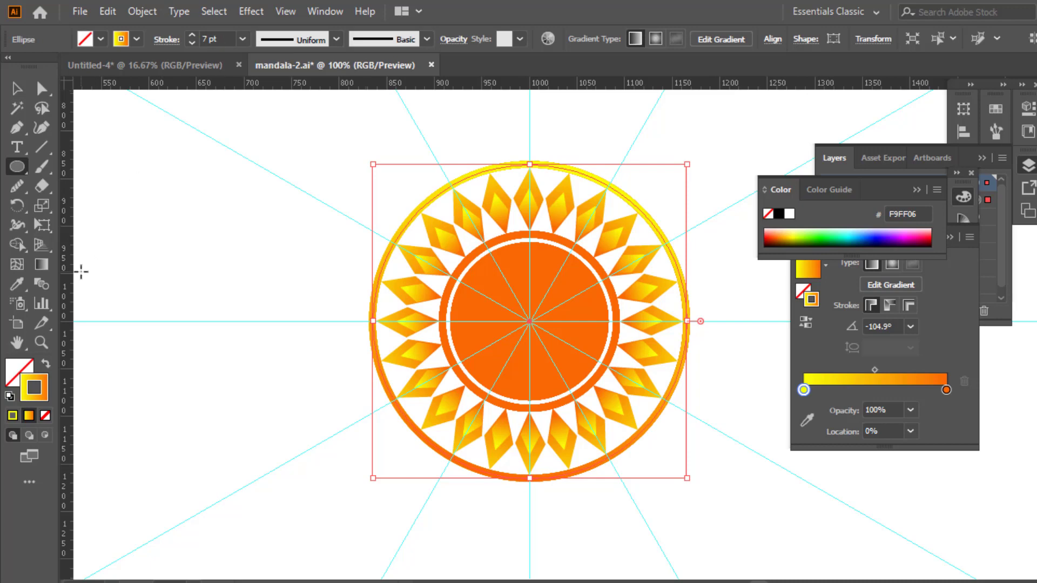
Restyle the outer circle with the central disc's orange F96806 as a 5 pt stroke and no fill.
{"action": "left_click", "coordinate": [17, 284]}
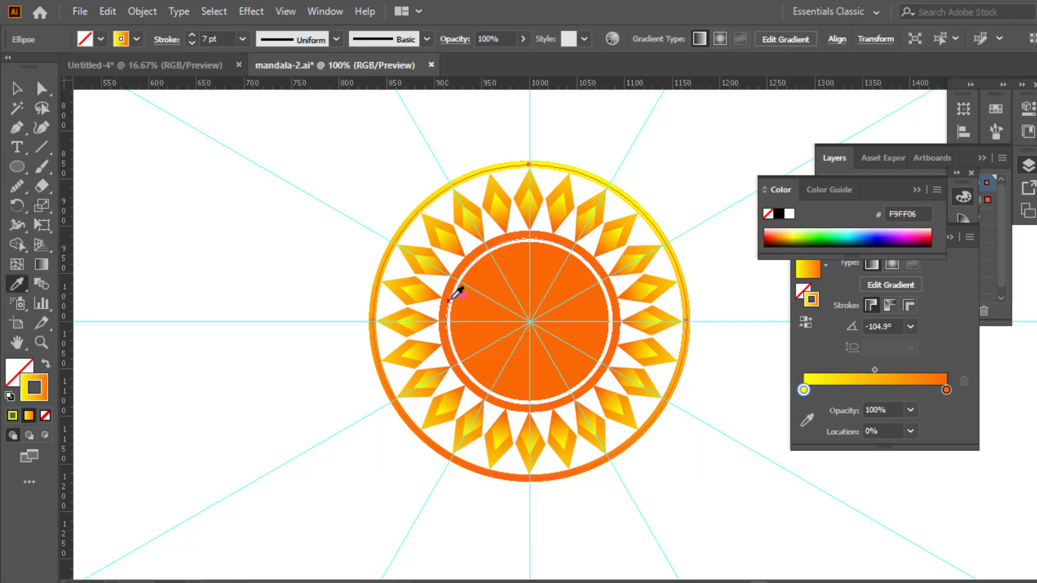
{"action": "left_click", "coordinate": [486, 278]}
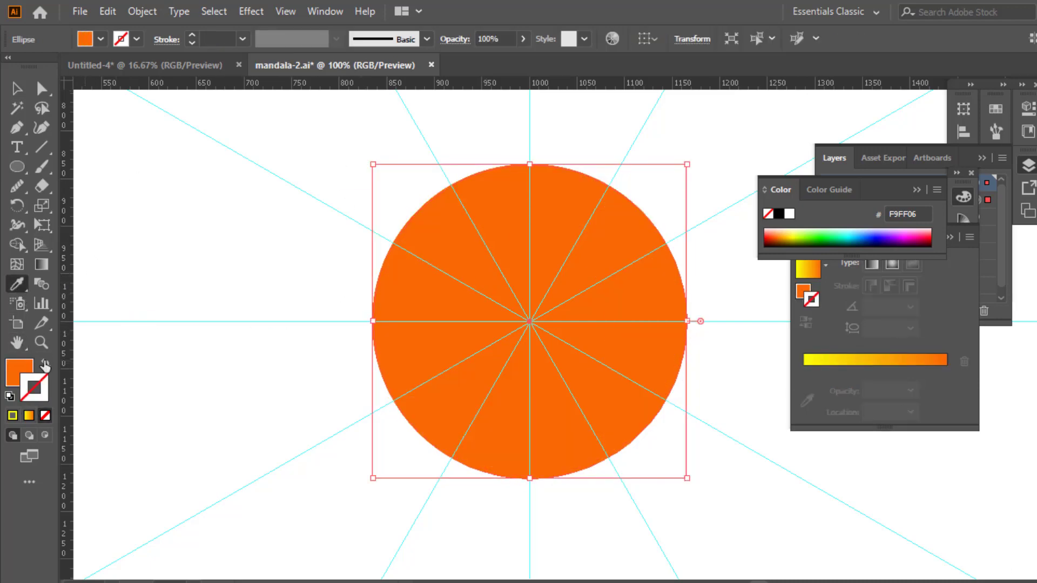
{"action": "left_click", "coordinate": [46, 364]}
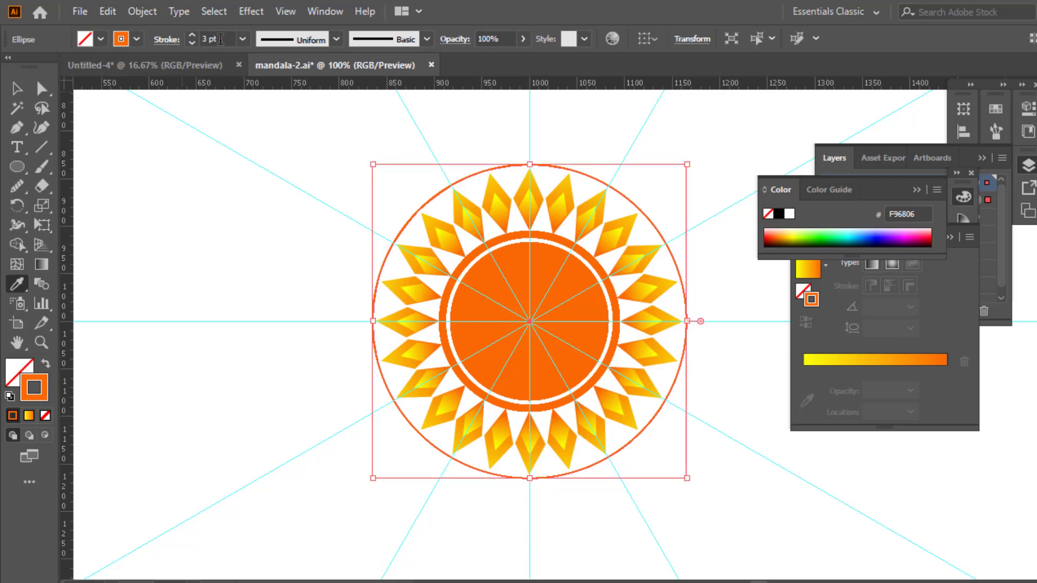
{"action": "scroll", "coordinate": [220, 39], "scroll_direction": "up", "scroll_amount": 2}
{"action": "left_click", "coordinate": [16, 88]}
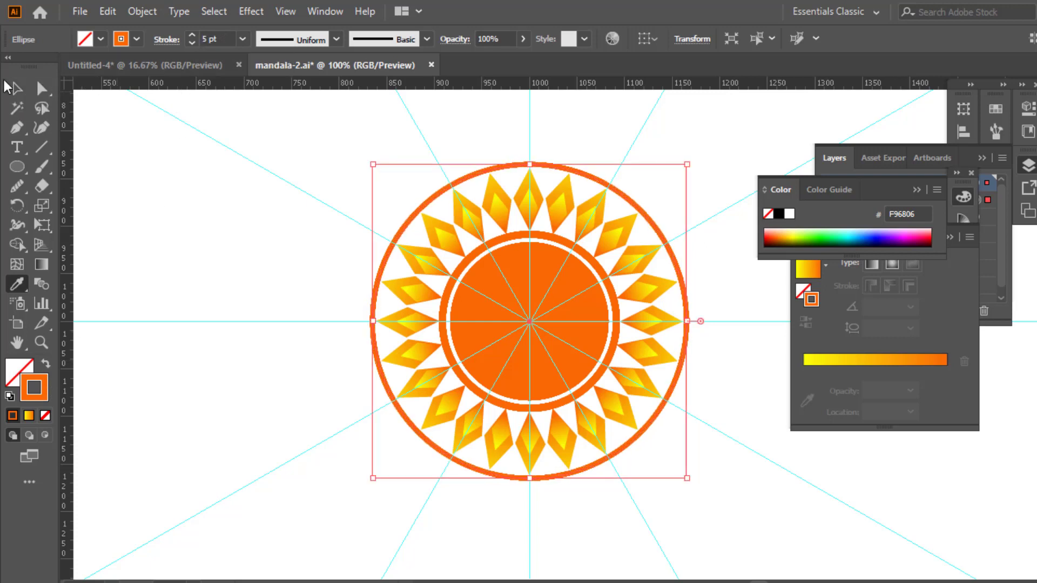
{"action": "left_click", "coordinate": [380, 184]}
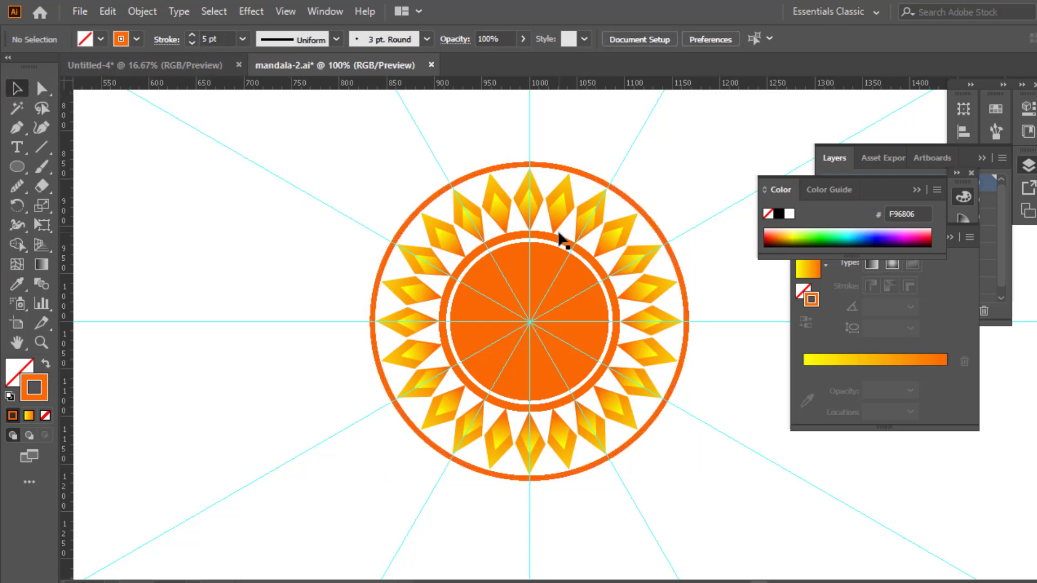
Draw a closed downward-pointing triangle about 23 px wide and 21 px high between the upper diamond tips, just inside the outer ring.
{"action": "scroll", "coordinate": [562, 236], "scroll_direction": "up", "scroll_amount": 1}
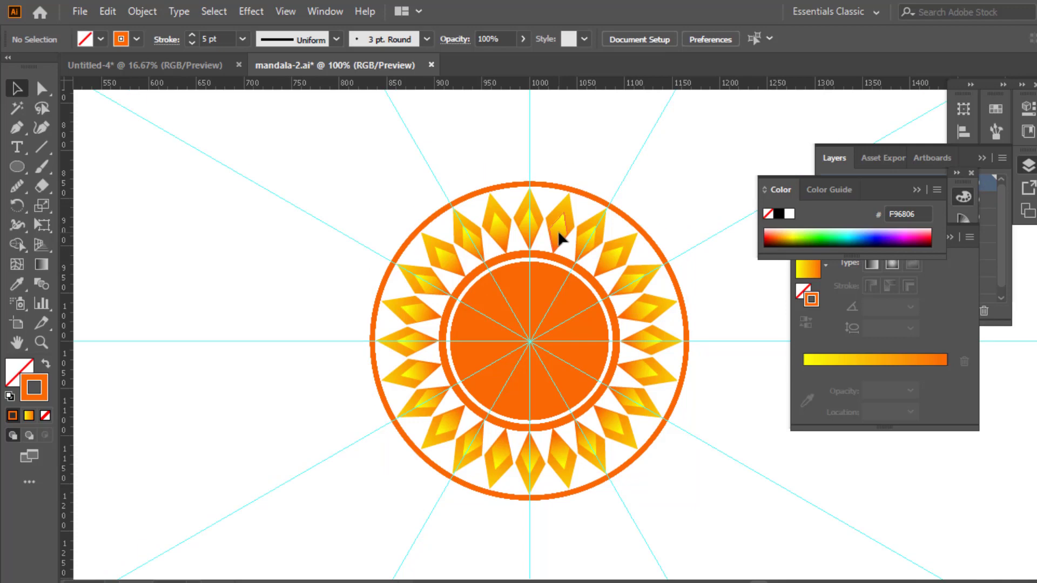
{"action": "key", "text": "ctrl+plus"}
{"action": "left_click_drag", "start_coordinate": [536, 217], "coordinate": [550, 274]}
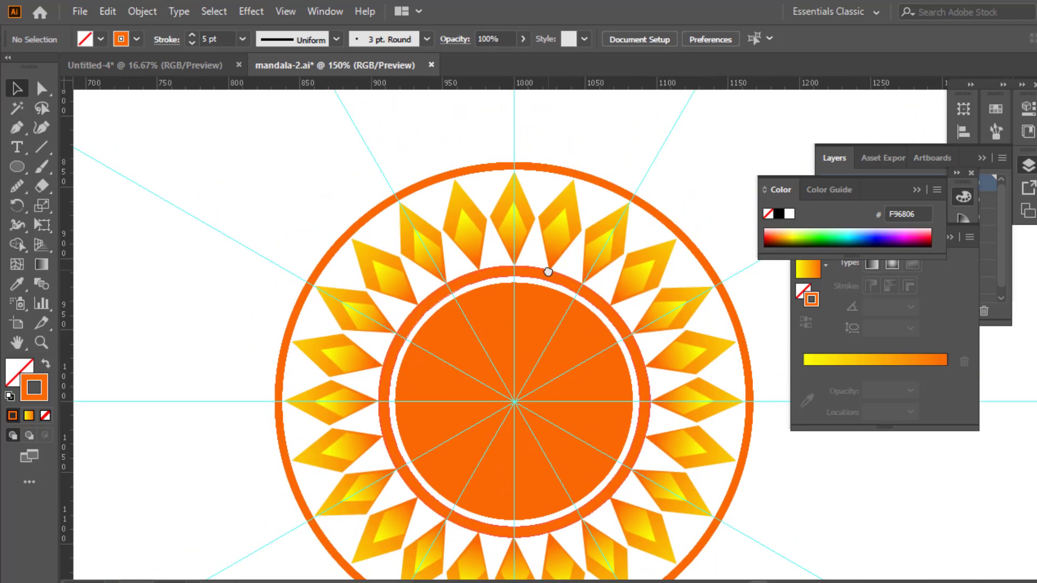
{"action": "left_click", "coordinate": [17, 128]}
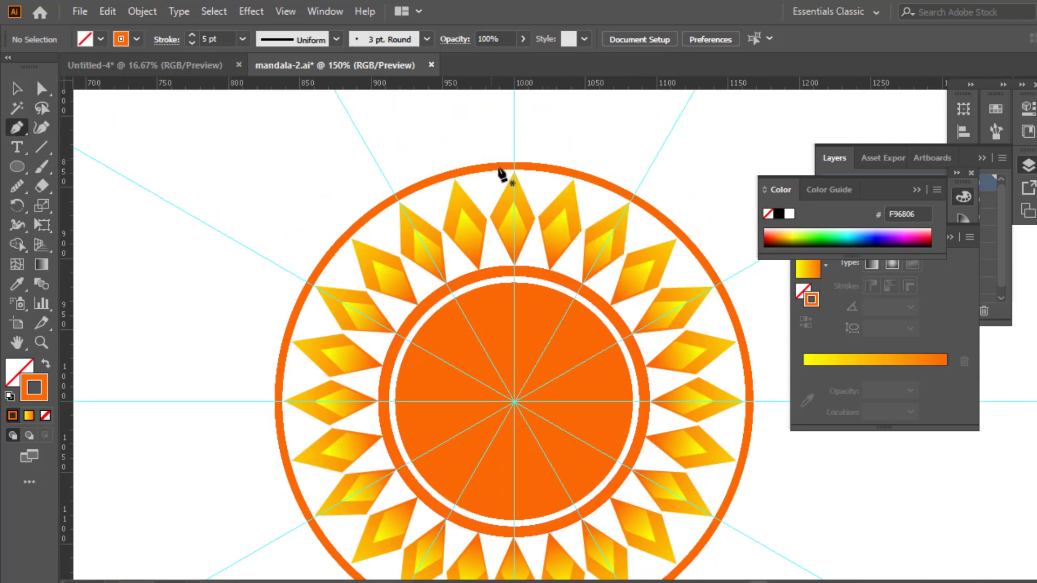
{"action": "left_click", "coordinate": [527, 172]}
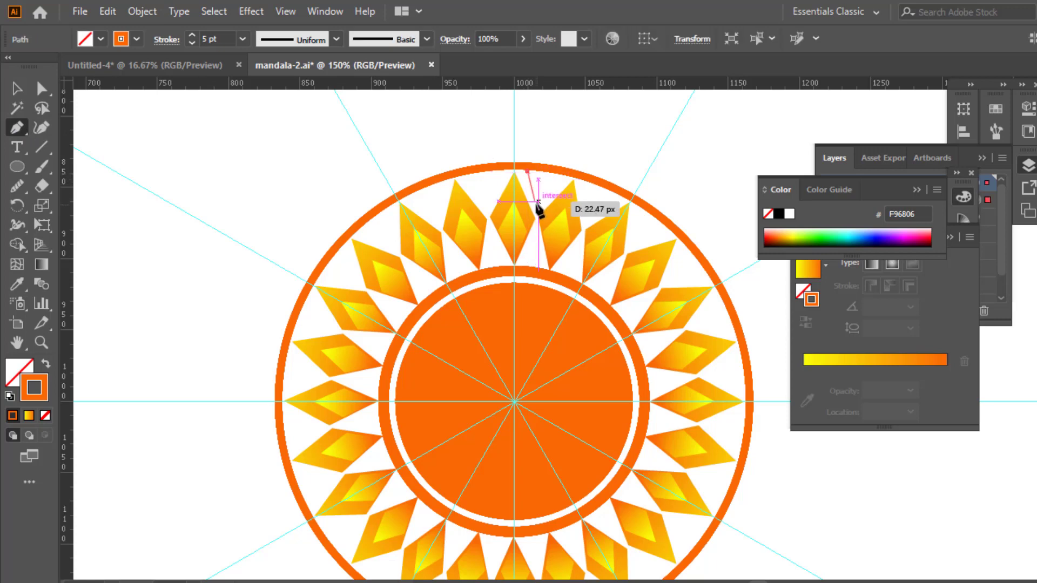
{"action": "left_click", "coordinate": [538, 201]}
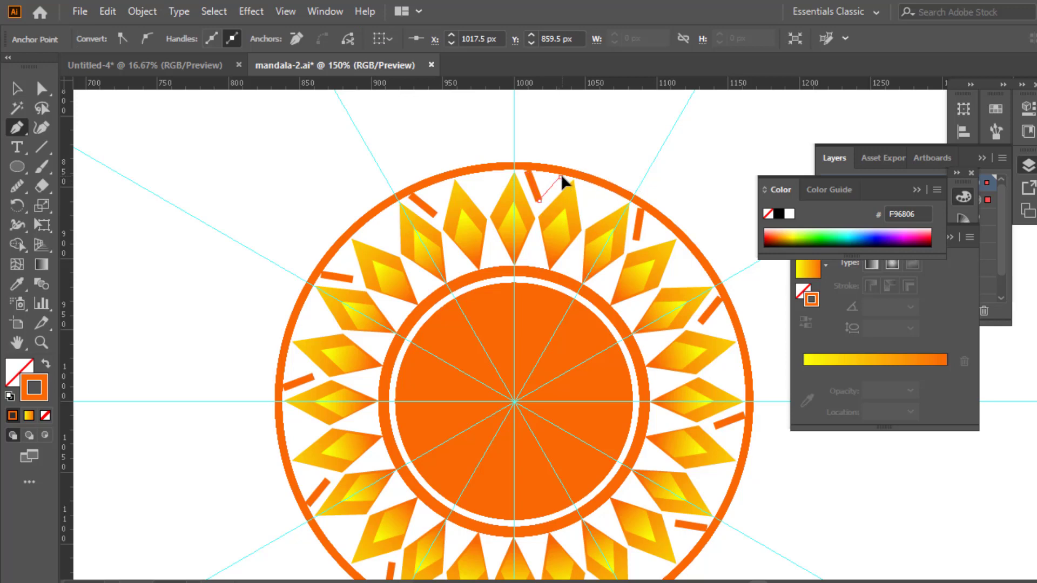
{"action": "left_click", "coordinate": [562, 176]}
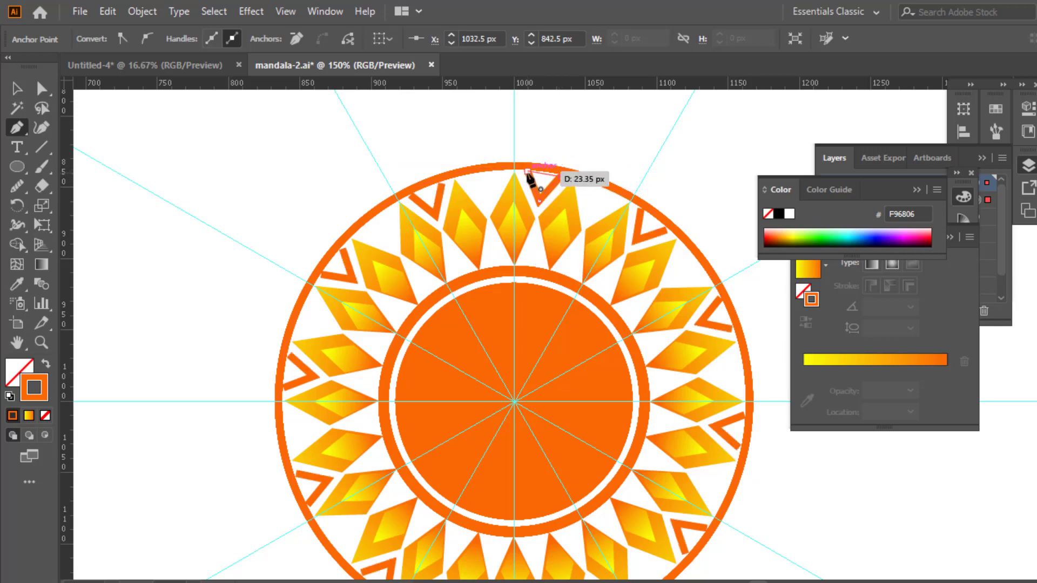
{"action": "left_click", "coordinate": [528, 174]}
{"action": "scroll", "coordinate": [560, 203], "scroll_direction": "up", "scroll_amount": 1}
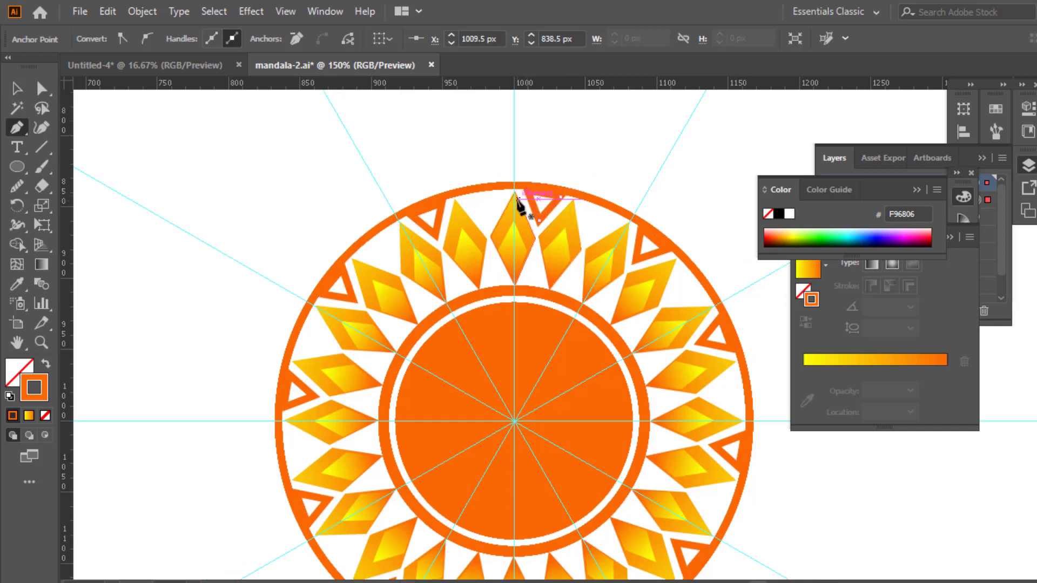
Give the triangle a solid orange fill and remove its stroke.
{"action": "left_click", "coordinate": [16, 89]}
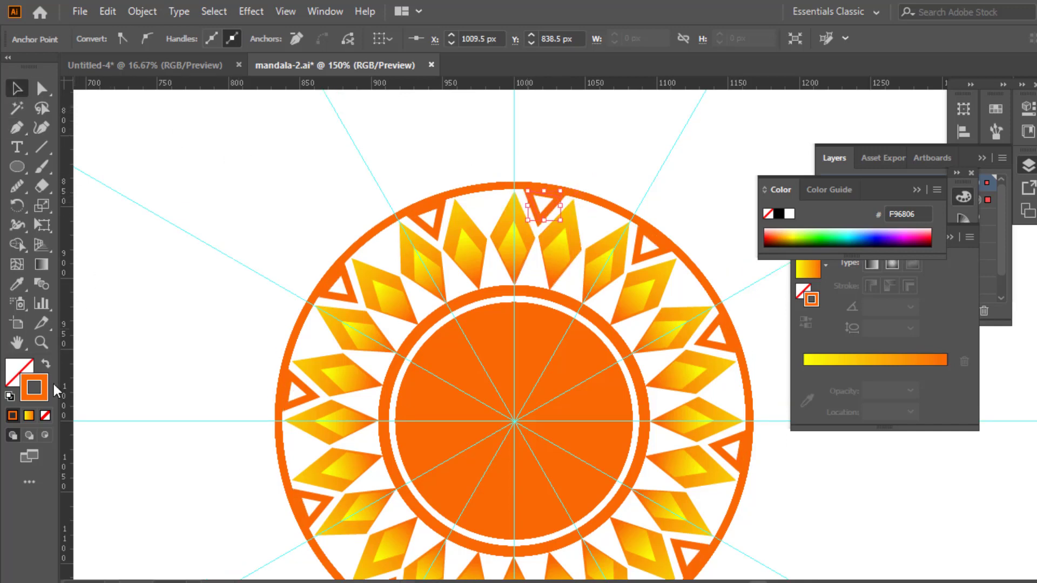
{"action": "key", "text": "shift+x"}
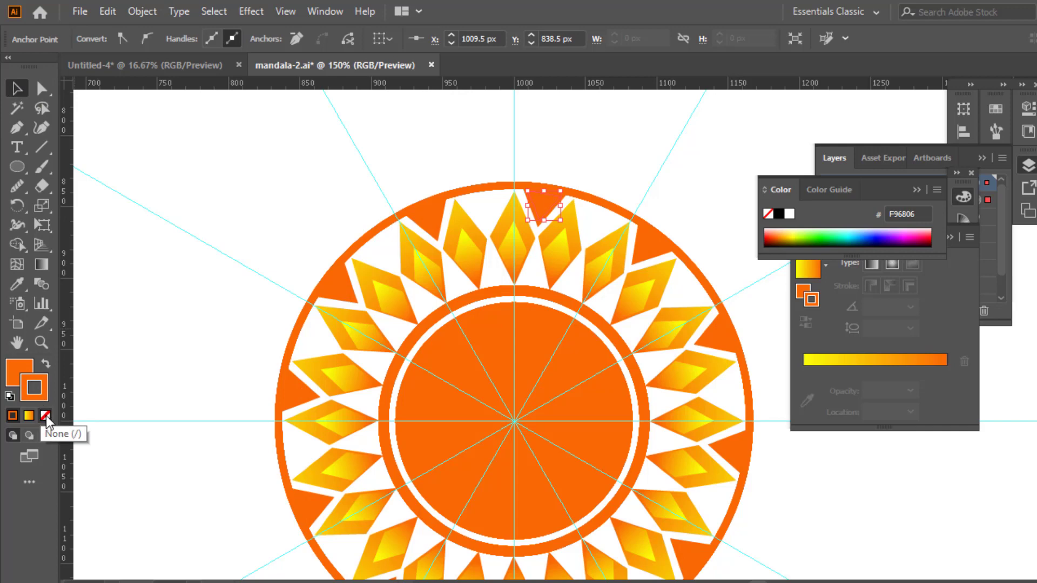
{"action": "left_click", "coordinate": [22, 371]}
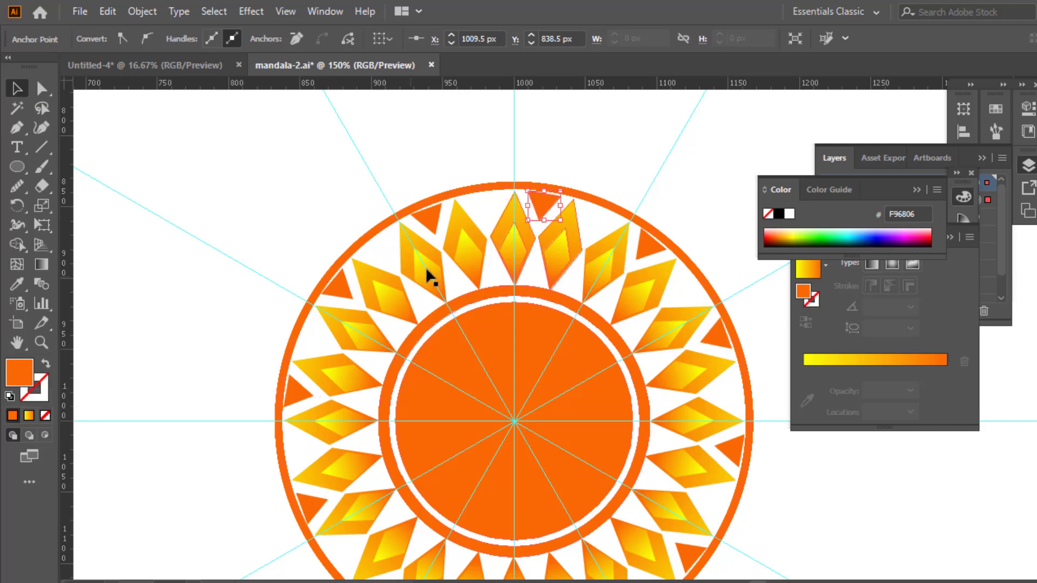
Adjust the orange triangle so that its upper edge meets the inner edge of the outer ring.
{"action": "left_click", "coordinate": [568, 176]}
{"action": "mouse_move", "coordinate": [547, 202]}
{"action": "left_mouse_down"}
{"action": "mouse_move", "coordinate": [562, 185]}
{"action": "mouse_move", "coordinate": [544, 220]}
{"action": "left_mouse_up"}
{"action": "mouse_move", "coordinate": [564, 182]}
{"action": "left_mouse_down"}
{"action": "mouse_move", "coordinate": [560, 203]}
{"action": "mouse_move", "coordinate": [544, 201]}
{"action": "mouse_move", "coordinate": [561, 197]}
{"action": "left_mouse_up"}
{"action": "left_click", "coordinate": [586, 184]}
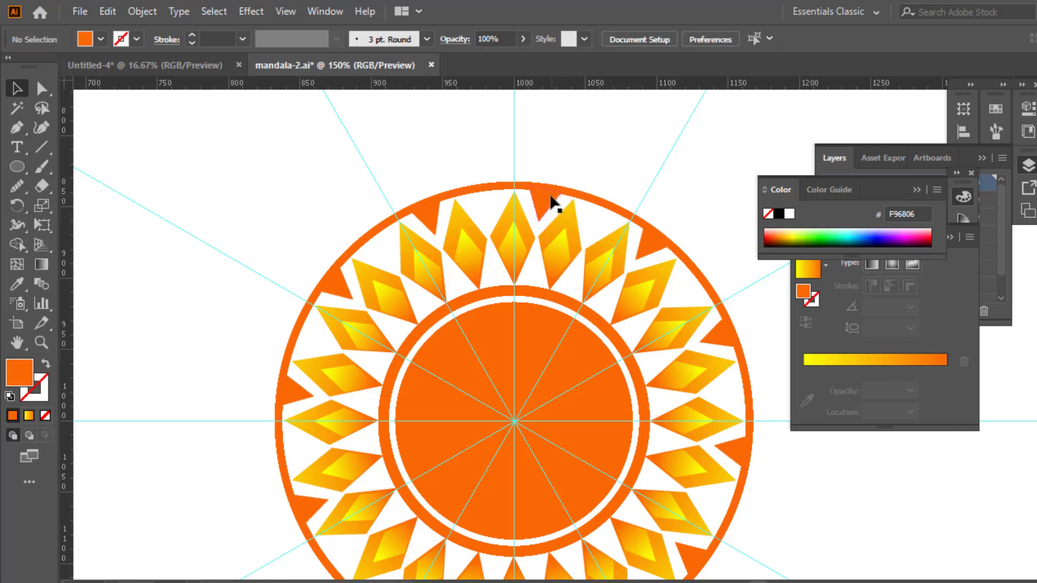
Rotate a copy of the small orange triangle about the mandala's centre into the next gap between the diamond tips.
{"action": "key", "text": "ctrl+z"}
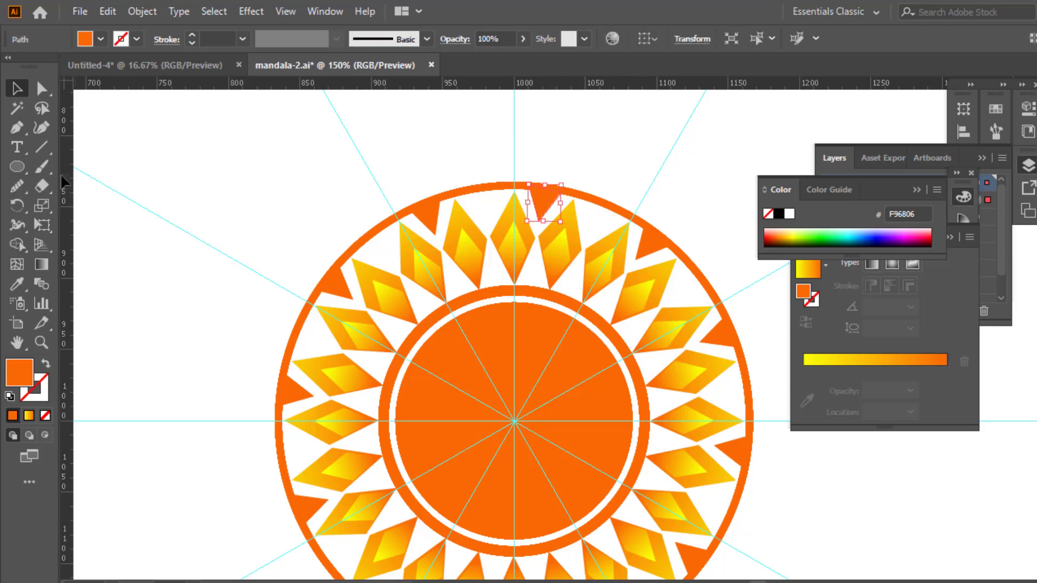
{"action": "left_click", "coordinate": [17, 205]}
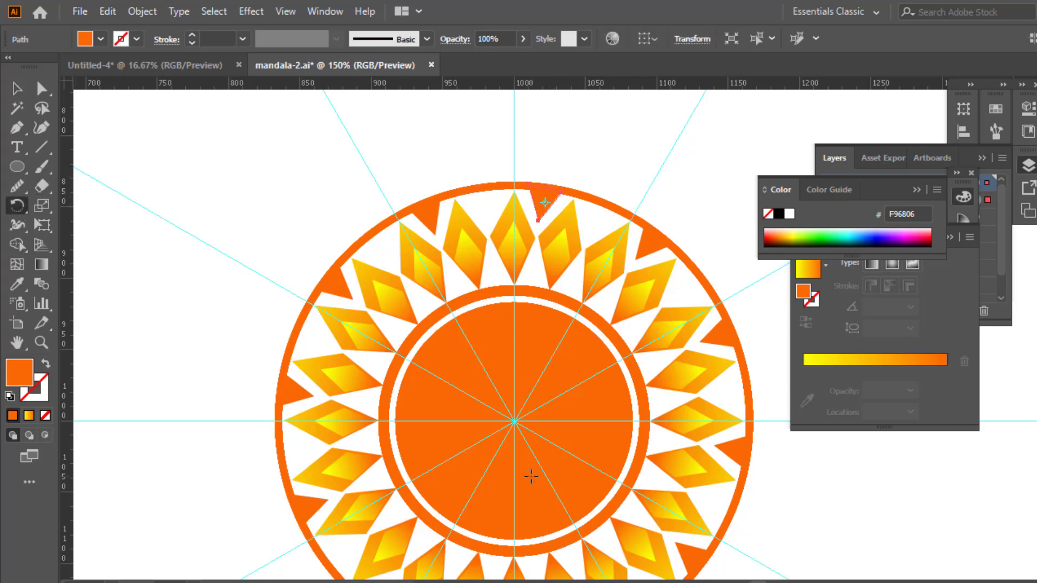
{"action": "left_click", "coordinate": [514, 421]}
{"action": "left_click_drag", "start_coordinate": [548, 209], "coordinate": [595, 227]}
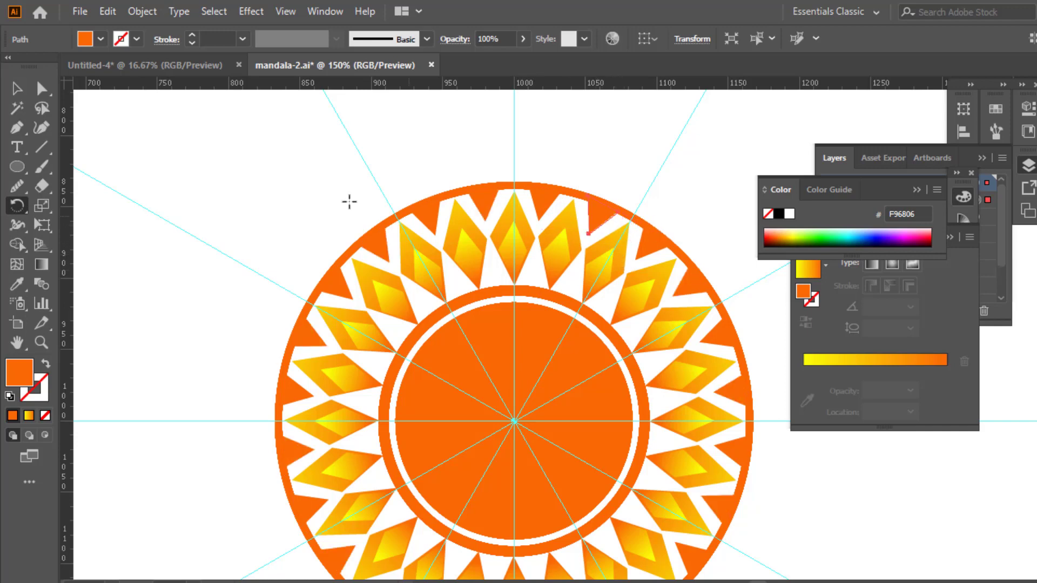
{"action": "left_click", "coordinate": [17, 89]}
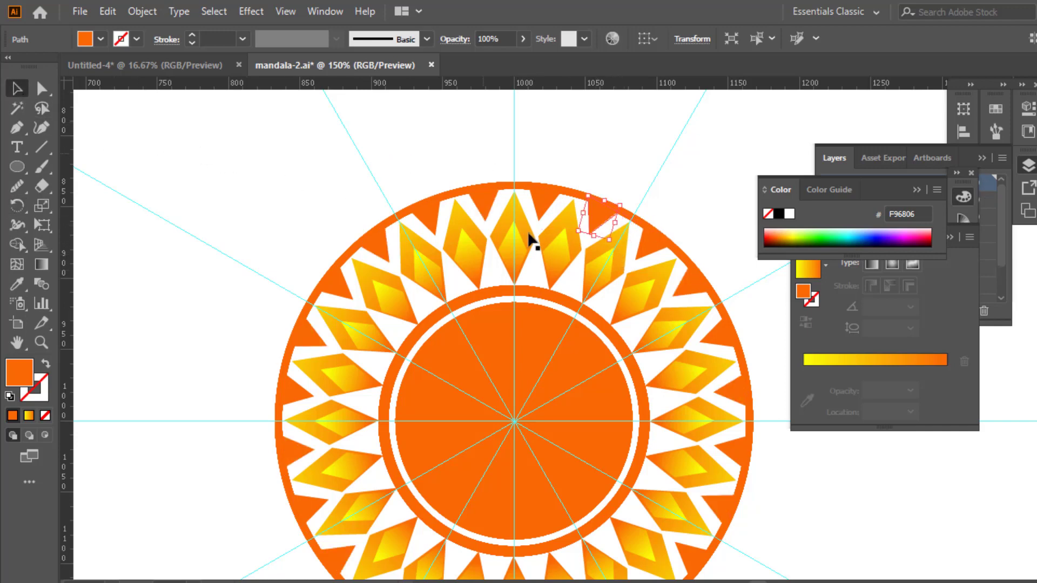
Copy the top nested diamond group along the vertical guide to just outside the outer ring and enlarge it slightly.
{"action": "left_click", "coordinate": [528, 250]}
{"action": "left_click_drag", "start_coordinate": [527, 254], "coordinate": [523, 150]}
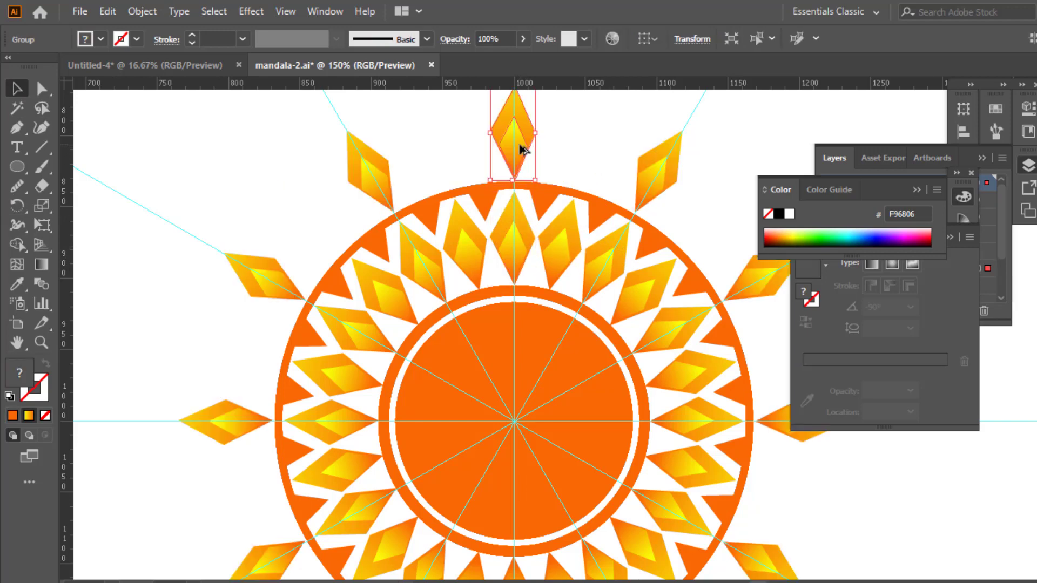
{"action": "key", "text": "ctrl+minus"}
{"action": "left_click_drag", "start_coordinate": [639, 300], "coordinate": [532, 243]}
{"action": "left_click", "coordinate": [537, 238]}
{"action": "left_click", "coordinate": [532, 238]}
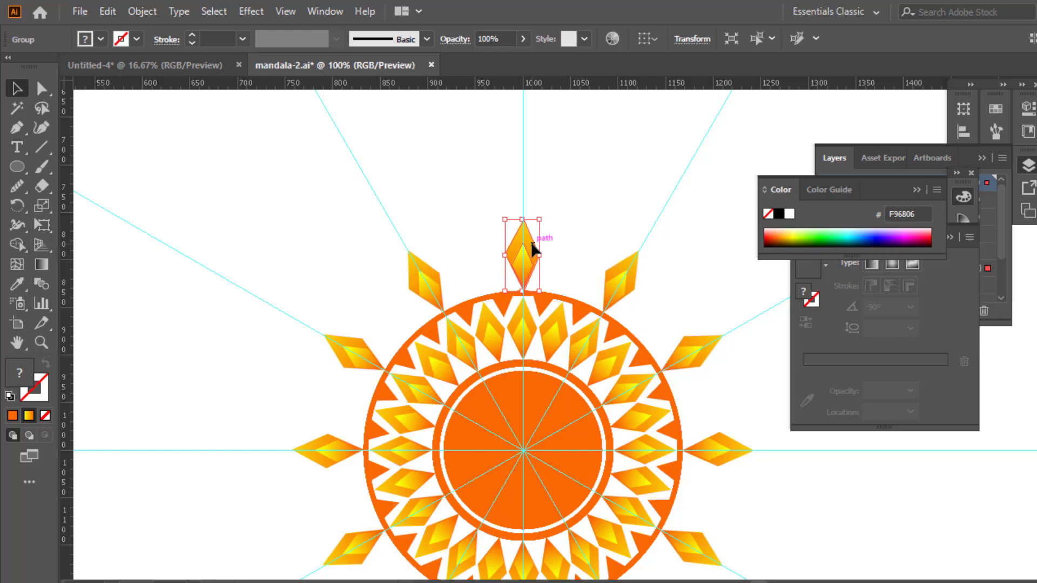
Ungroup the copied nested diamonds outside the outer ring.
{"action": "key", "text": "ctrl+plus"}
{"action": "right_click", "coordinate": [591, 298]}
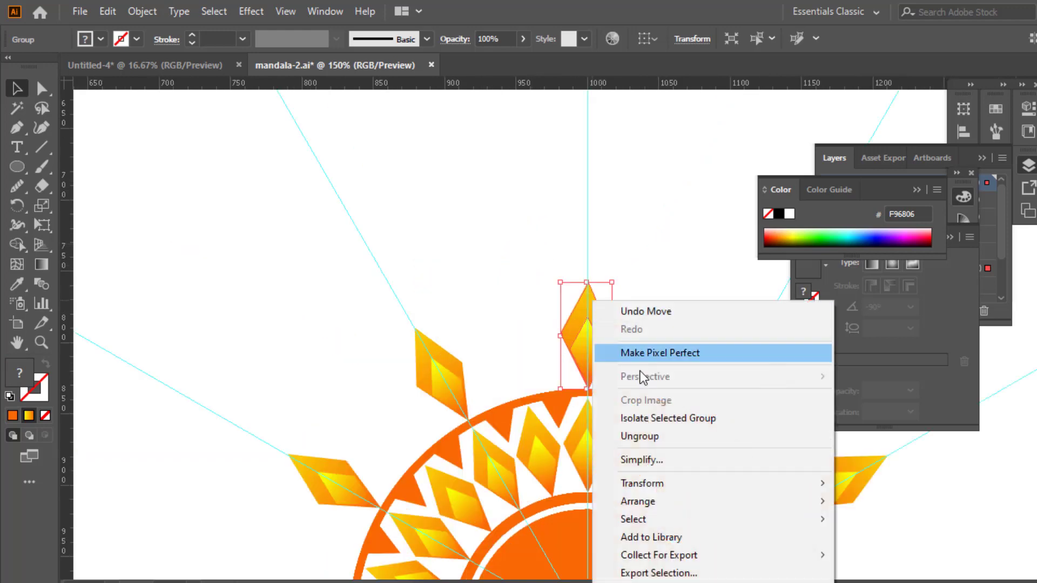
{"action": "left_click", "coordinate": [665, 433]}
Duplicate the larger of the two ungrouped diamonds, send the copy to the back and enlarge it as a third nested diamond.
{"action": "left_click", "coordinate": [620, 321]}
{"action": "left_click", "coordinate": [593, 310]}
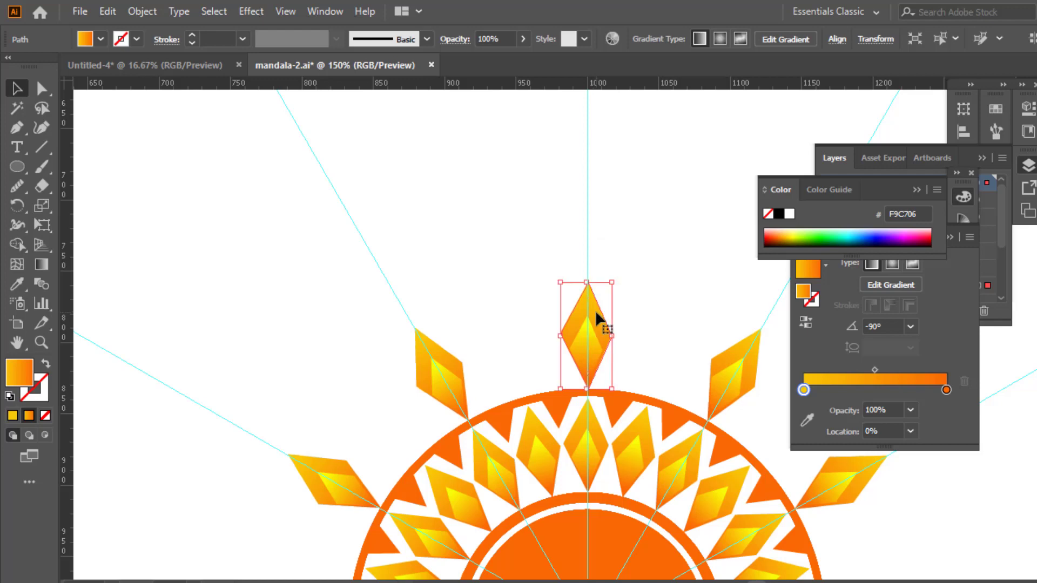
{"action": "right_click", "coordinate": [596, 313]}
{"action": "mouse_move", "coordinate": [701, 510]}
{"action": "left_click", "coordinate": [804, 562]}
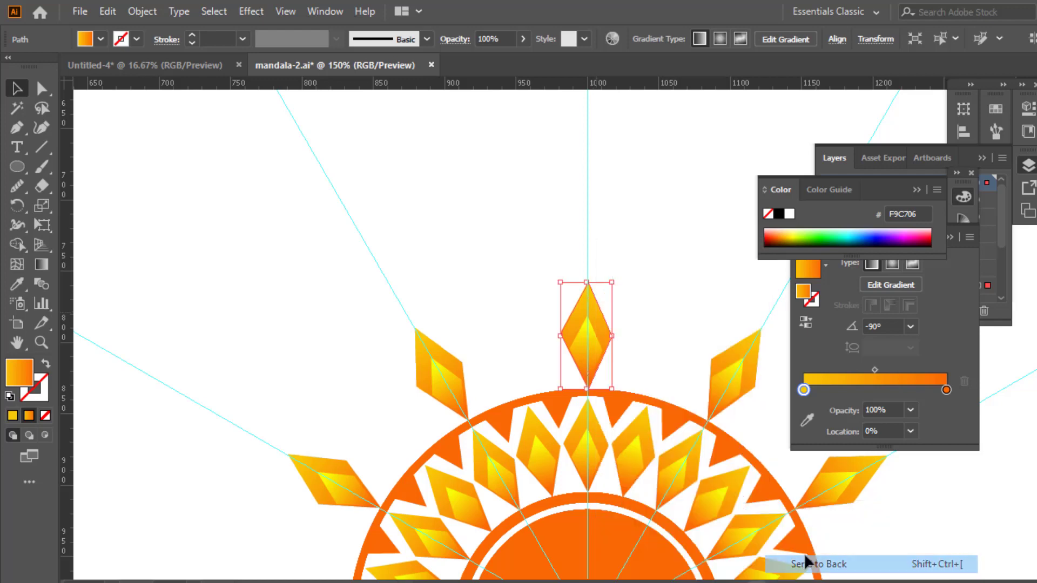
{"action": "left_click_drag", "start_coordinate": [615, 282], "coordinate": [590, 266]}
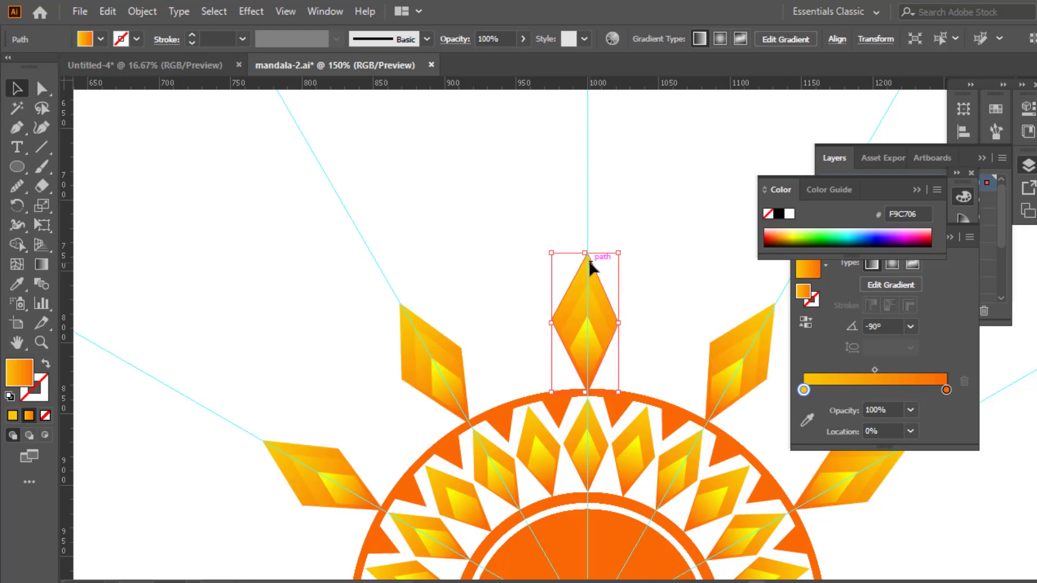
Change the rear diamond's gradient end colour to red-orange F93406 and move the gradient midpoint to 28.21%.
{"action": "left_click", "coordinate": [946, 390]}
{"action": "double_click", "coordinate": [946, 390]}
{"action": "left_click_drag", "start_coordinate": [845, 479], "coordinate": [826, 480]}
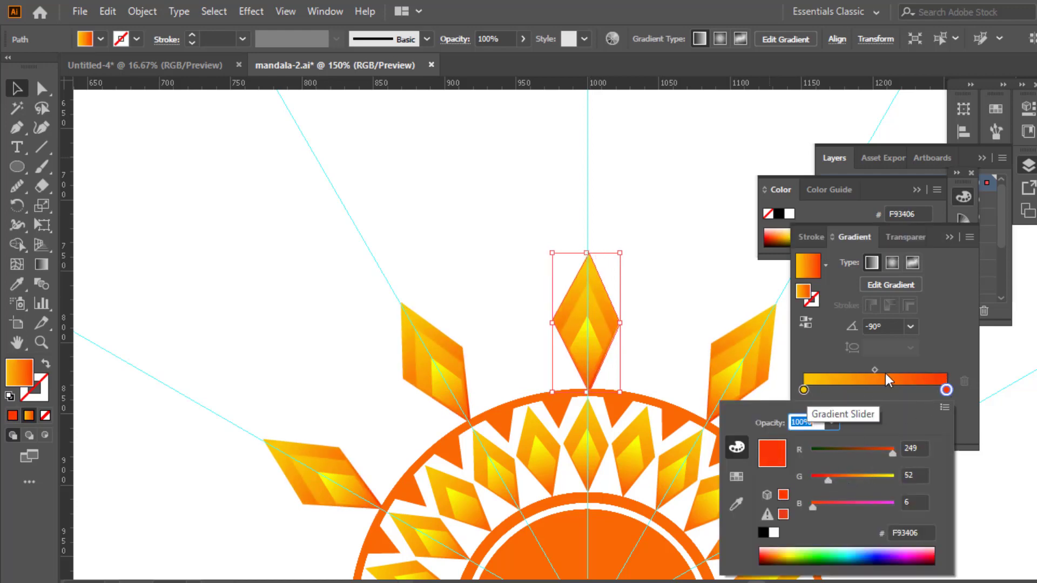
{"action": "left_click_drag", "start_coordinate": [874, 370], "coordinate": [843, 370]}
{"action": "left_click", "coordinate": [667, 327]}
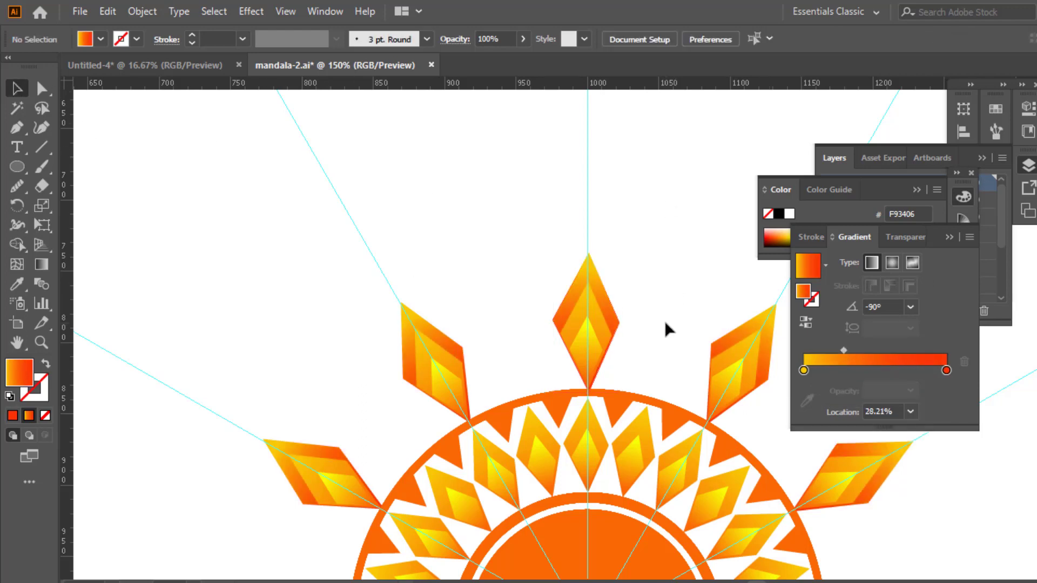
Group the three nested diamonds that stand outside the outer ring.
{"action": "left_click_drag", "start_coordinate": [592, 330], "coordinate": [592, 331]}
{"action": "left_click_drag", "start_coordinate": [639, 359], "coordinate": [594, 328]}
{"action": "key", "text": "ctrl+g"}
Rotate a copy of the three-layer diamond group about the mandala's centre to midway between the two adjacent guides.
{"action": "scroll", "coordinate": [615, 354], "scroll_direction": "down", "scroll_amount": 4}
{"action": "left_click", "coordinate": [17, 205]}
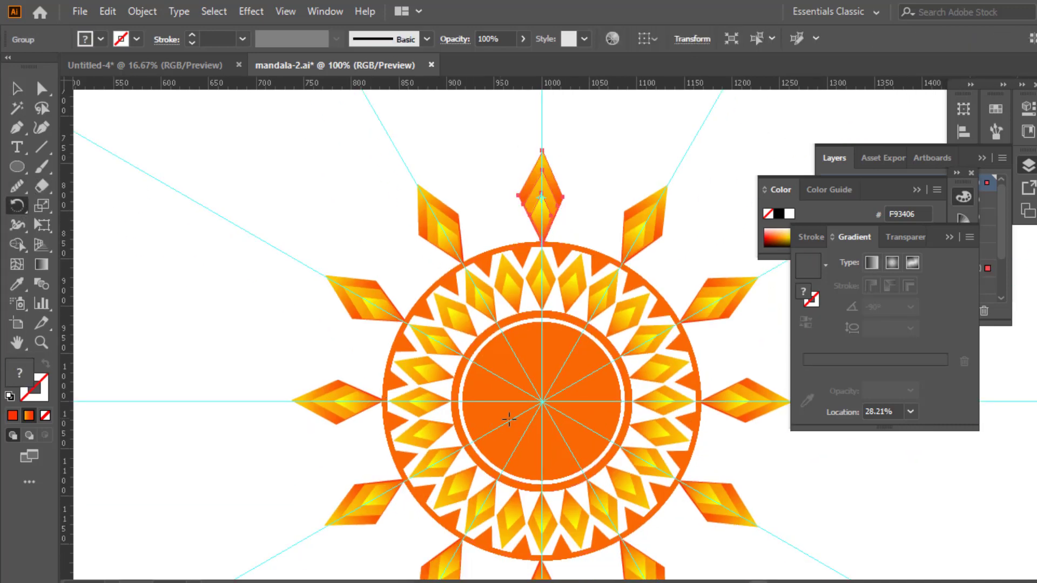
{"action": "left_click_drag", "start_coordinate": [556, 200], "coordinate": [598, 227]}
{"action": "key", "text": "v"}
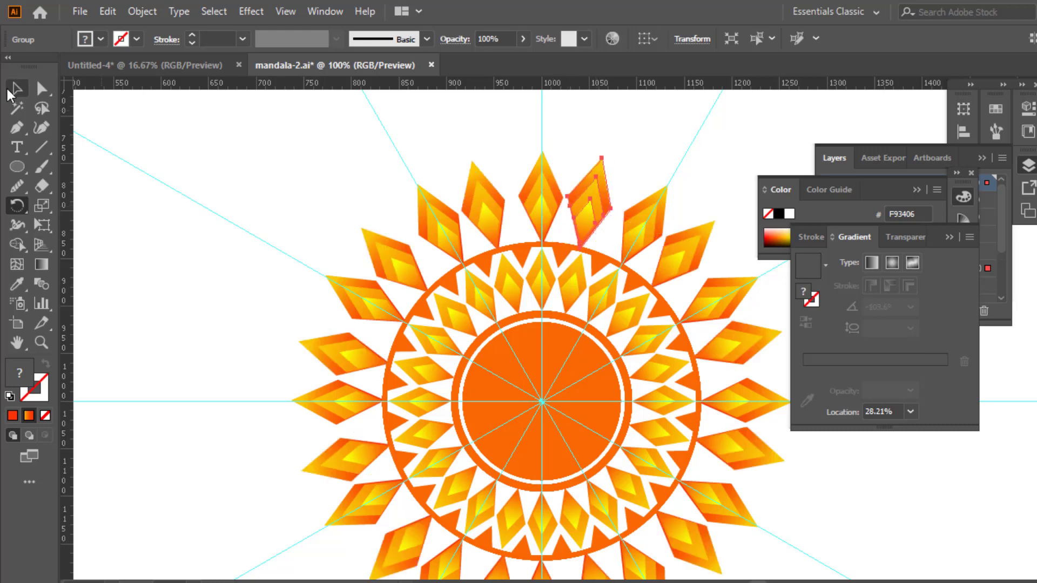
Enlarge both three-layer diamond groups together and move them up so their inner tips meet the ring.
{"action": "left_click", "coordinate": [542, 186], "text": "shift"}
{"action": "left_click_drag", "start_coordinate": [611, 151], "coordinate": [618, 144]}
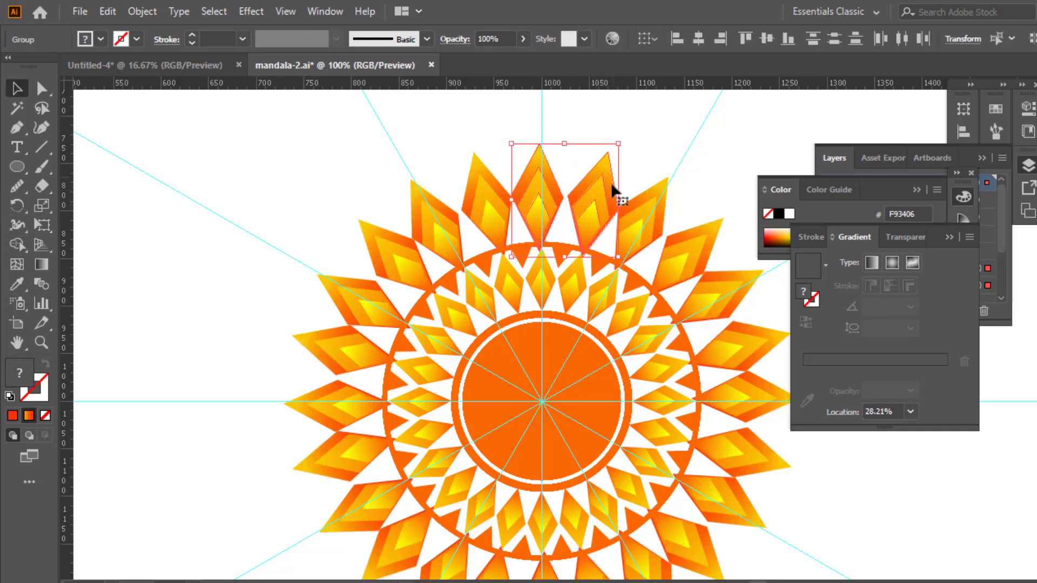
{"action": "left_click_drag", "start_coordinate": [604, 200], "coordinate": [603, 193]}
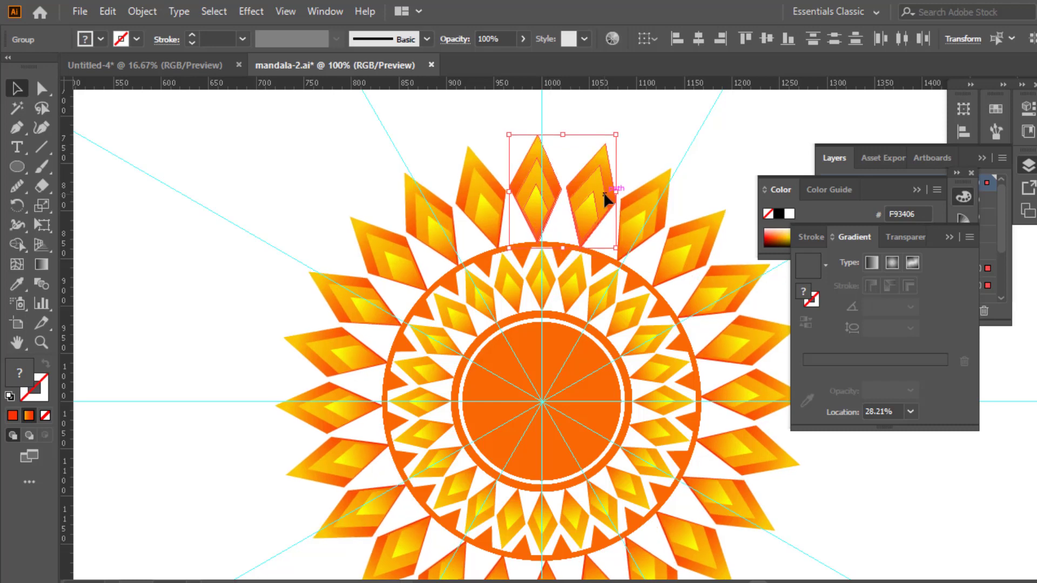
{"action": "left_click", "coordinate": [643, 165]}
Draw a circle about 590 px in diameter around all the diamonds, centred at X 1000 px, Y 1000 px, using the triangle's orange.
{"action": "key", "text": "ctrl+minus"}
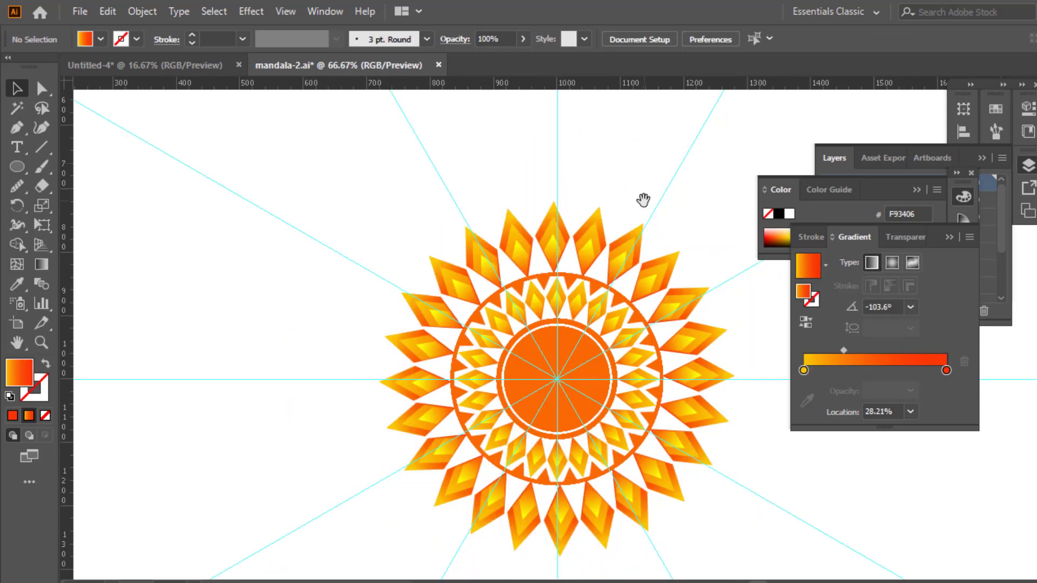
{"action": "left_click_drag", "start_coordinate": [643, 200], "coordinate": [612, 185]}
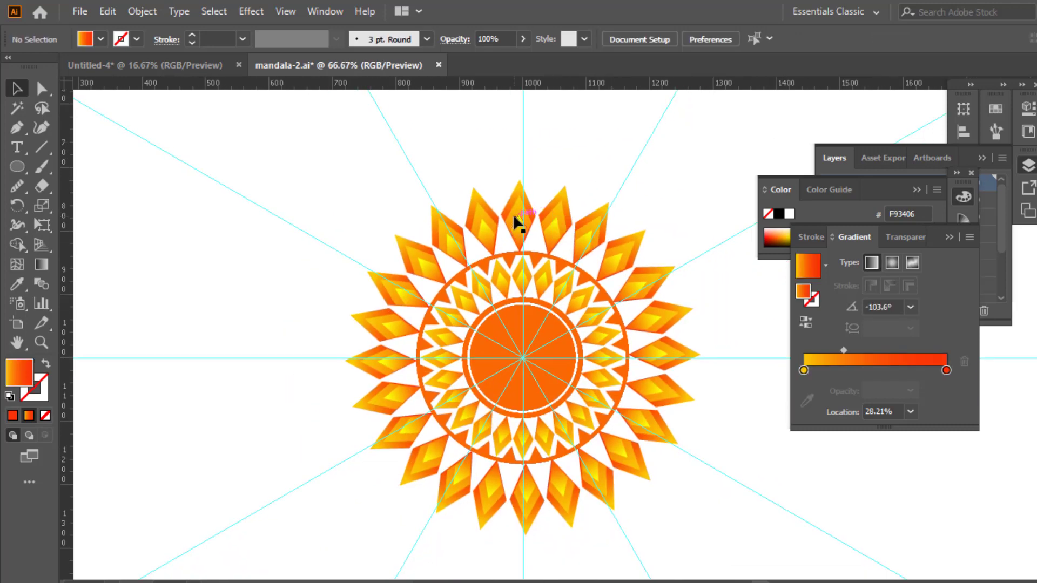
{"action": "key", "text": "ctrl+minus"}
{"action": "key", "text": "ctrl+minus"}
{"action": "key", "text": "ctrl+plus"}
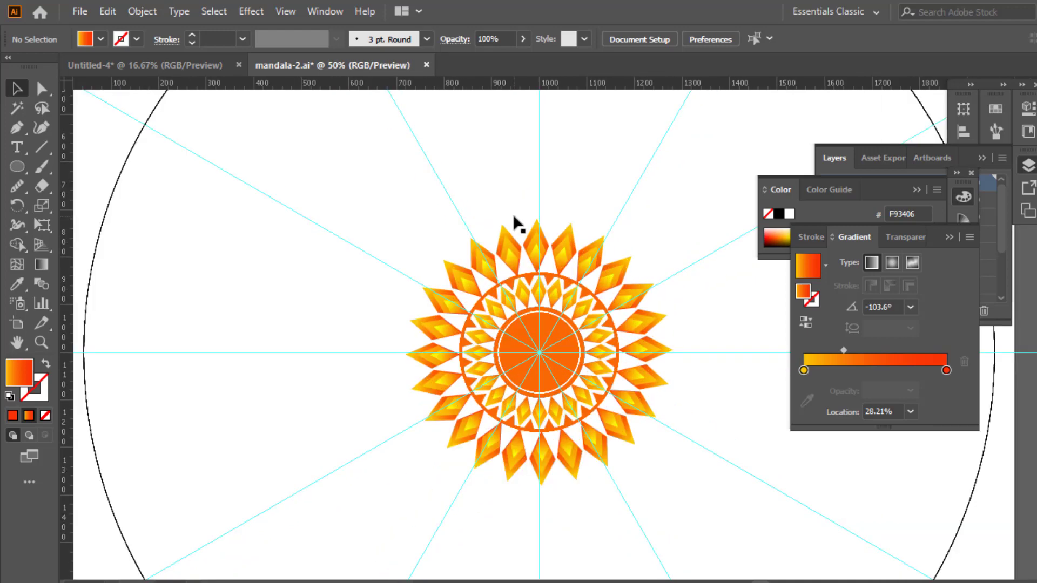
{"action": "left_click", "coordinate": [575, 286]}
{"action": "left_click", "coordinate": [17, 166]}
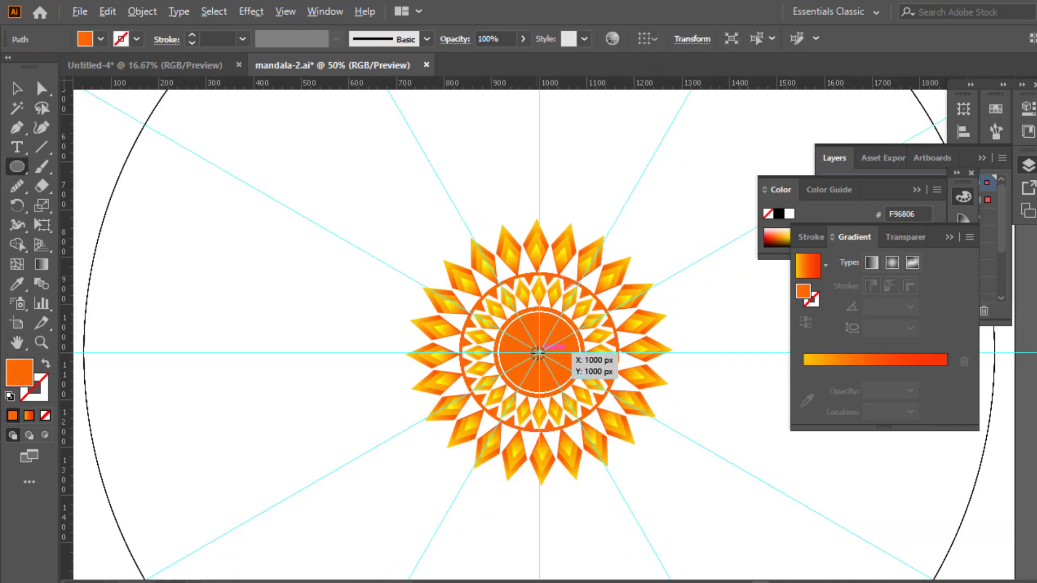
{"action": "left_click_drag", "start_coordinate": [539, 352], "coordinate": [643, 495]}
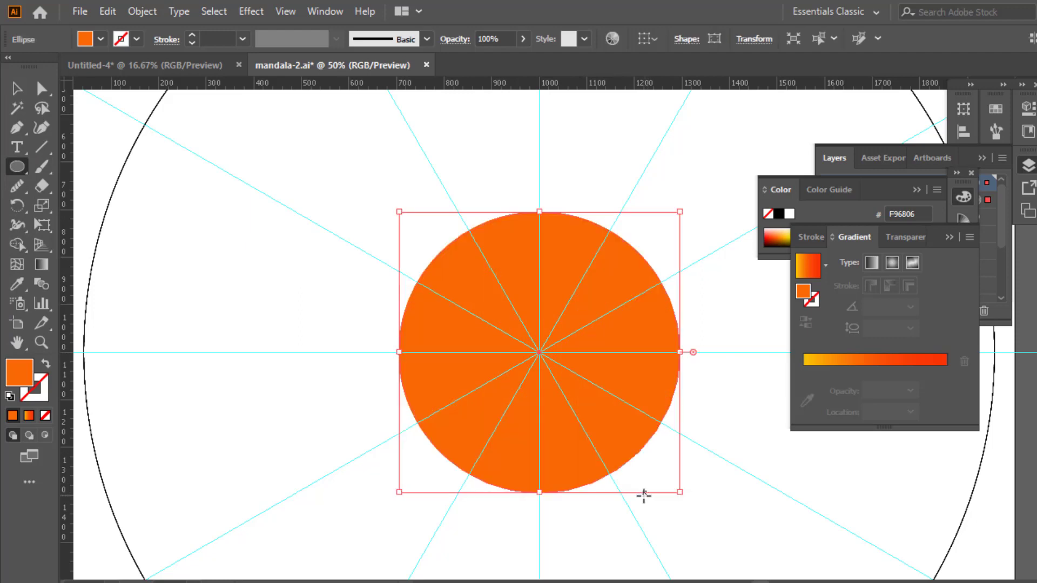
Turn the new circle's orange fill into a stroke with no fill and set the stroke weight to 6 pt.
{"action": "key", "text": "shift+x"}
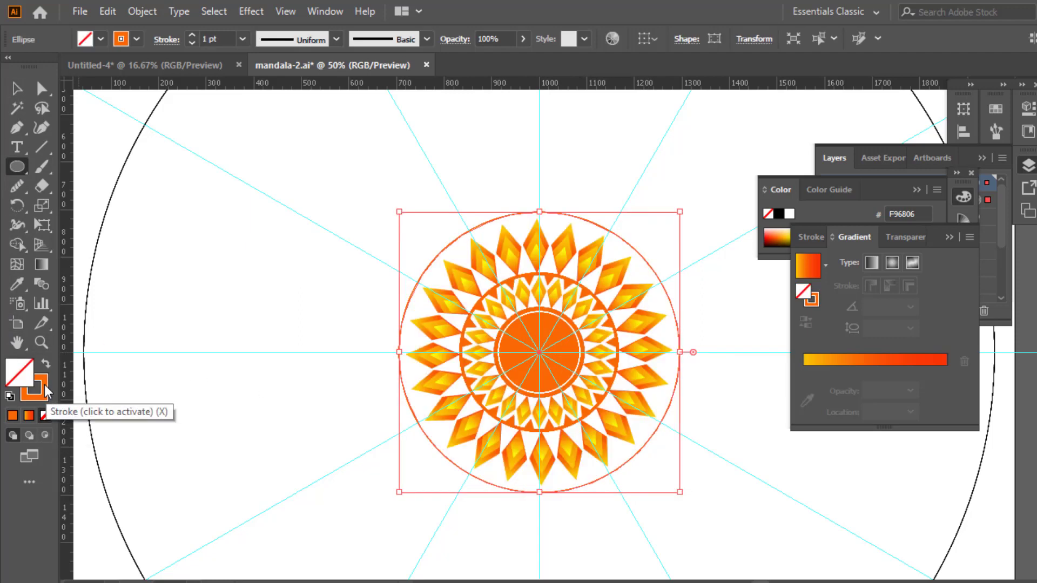
{"action": "double_click", "coordinate": [213, 35]}
{"action": "type", "text": "6"}
{"action": "key", "text": "Return"}
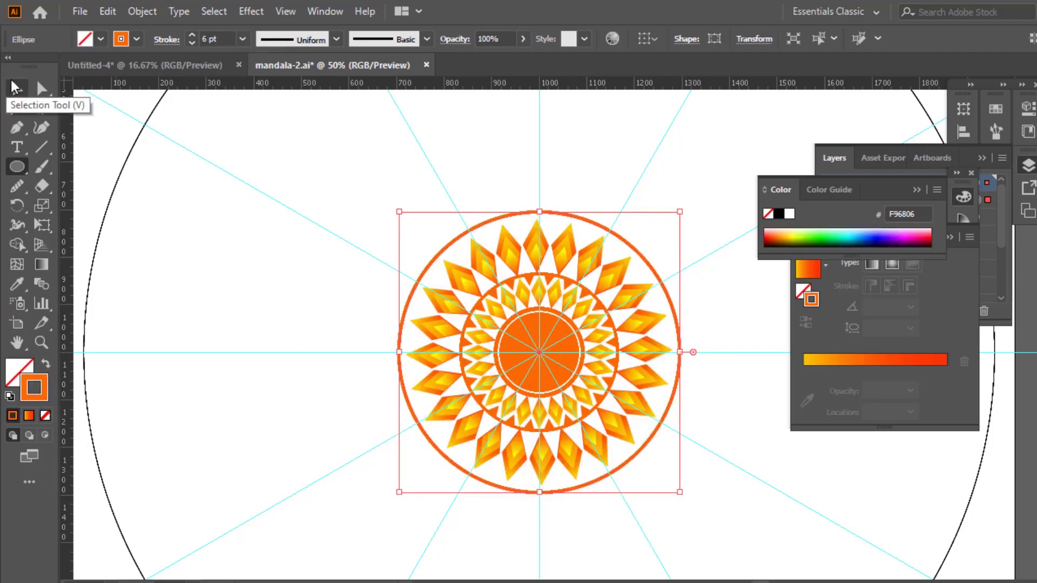
Shrink the new outermost circle about its centre to about 570 px in diameter, close to the outer diamond tips.
{"action": "left_click", "coordinate": [15, 89]}
{"action": "left_click_drag", "start_coordinate": [681, 210], "coordinate": [676, 215]}
{"action": "left_click", "coordinate": [669, 188]}
{"action": "key", "text": "ctrl+1"}
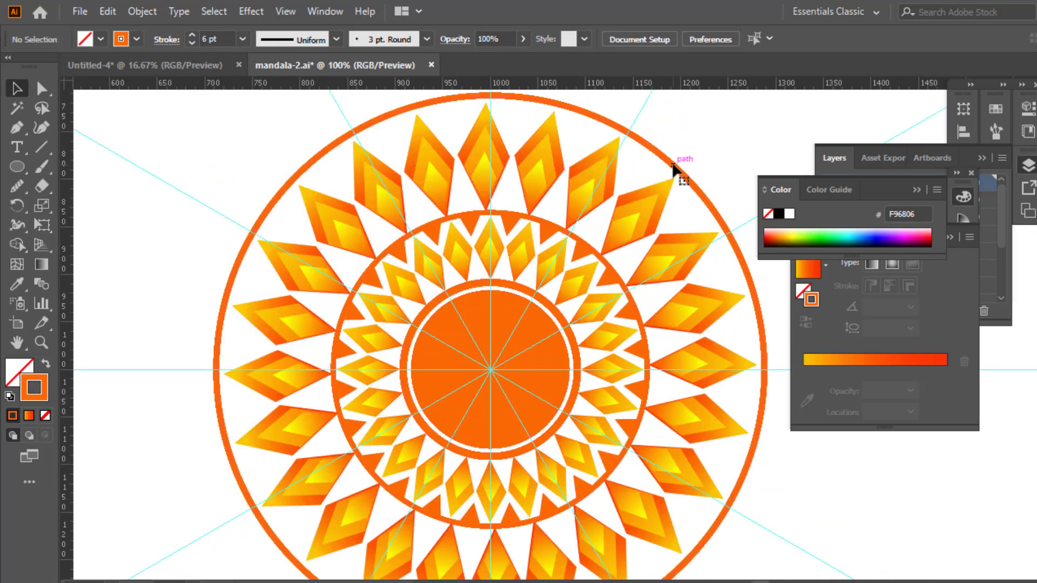
{"action": "left_click", "coordinate": [678, 167]}
{"action": "scroll", "coordinate": [539, 173], "scroll_direction": "up", "scroll_amount": 3}
{"action": "left_click_drag", "start_coordinate": [492, 172], "coordinate": [490, 177]}
{"action": "left_click", "coordinate": [531, 161]}
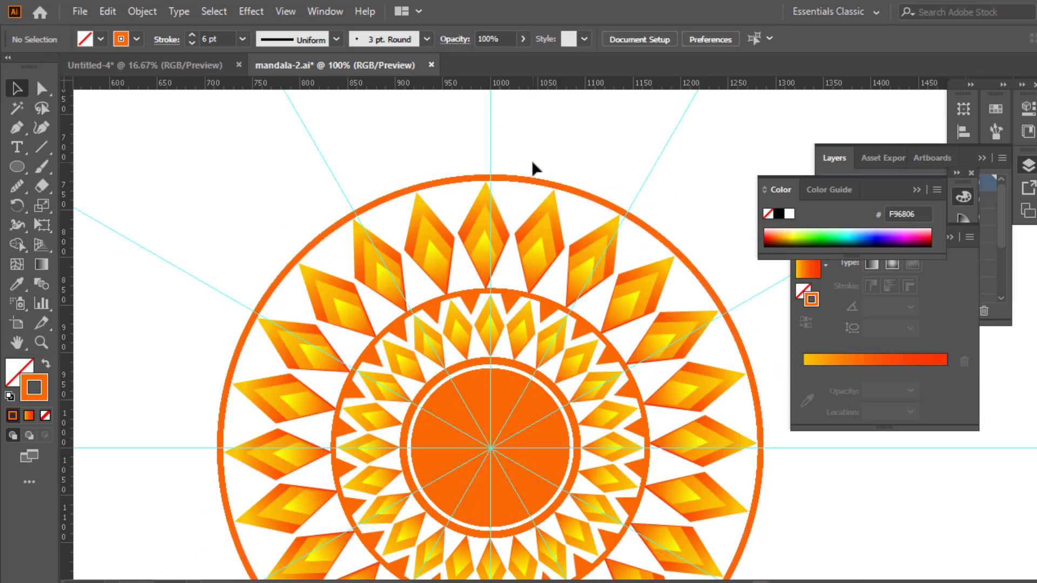
Draw a closed inward-pointing triangle about 55 px wide and 50 px high between the top outer diamonds, starting on the outermost ring.
{"action": "key", "text": "ctrl+equal"}
{"action": "key", "text": "p"}
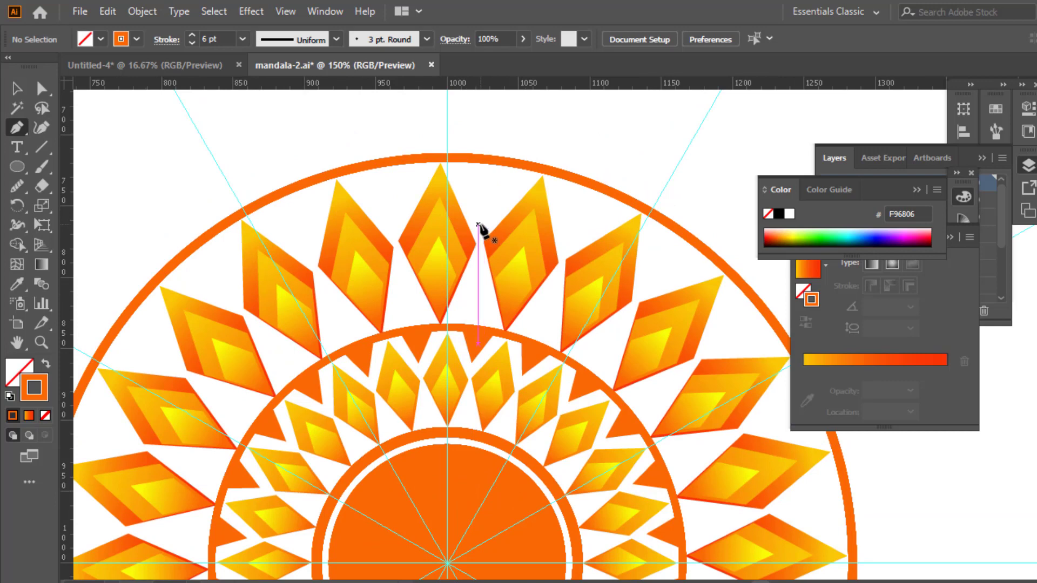
{"action": "left_click", "coordinate": [478, 227]}
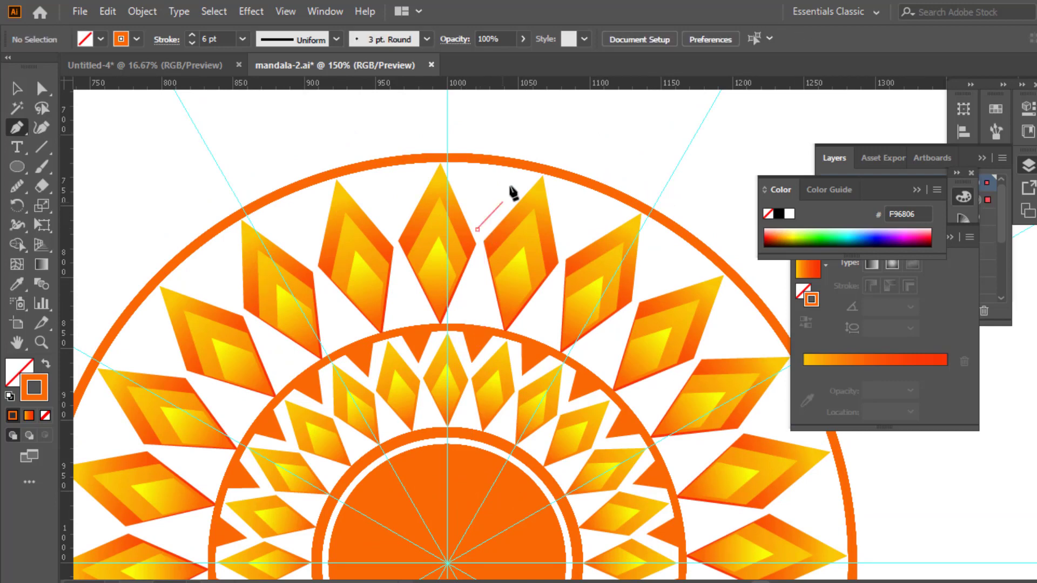
{"action": "left_click", "coordinate": [527, 174]}
{"action": "left_click", "coordinate": [447, 162], "text": "ctrl"}
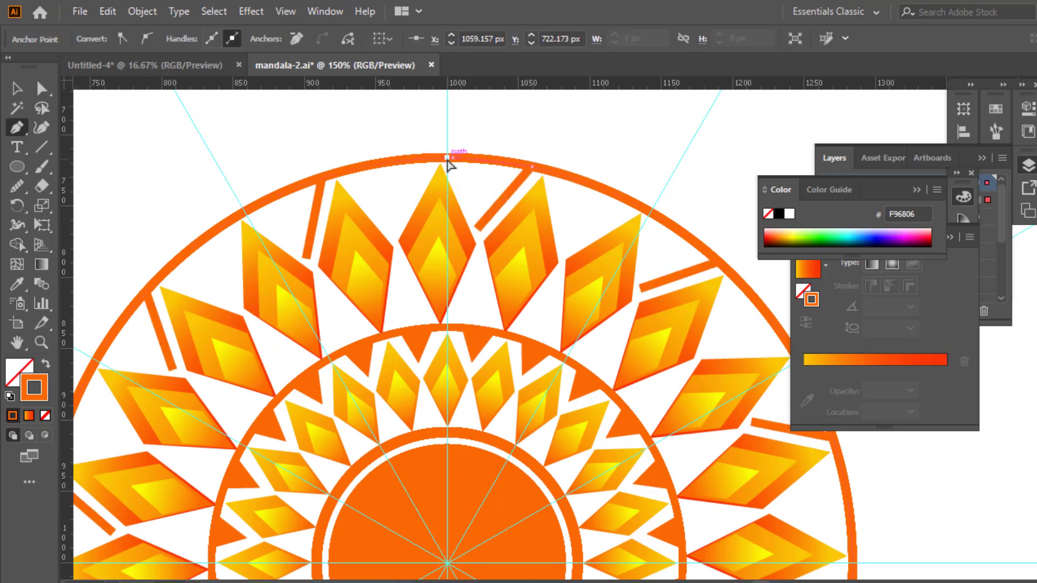
{"action": "left_click", "coordinate": [452, 158]}
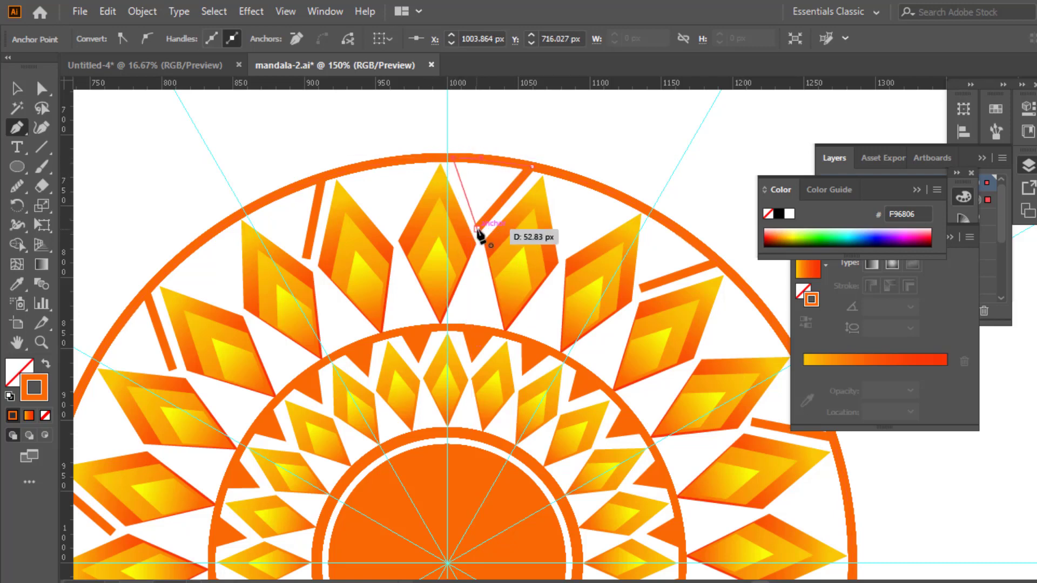
{"action": "left_click", "coordinate": [477, 229]}
Give the large triangle a solid orange fill without stroke and move its inner tip to X 1023 px, Y 766 px.
{"action": "left_click", "coordinate": [16, 89]}
{"action": "left_click", "coordinate": [46, 364]}
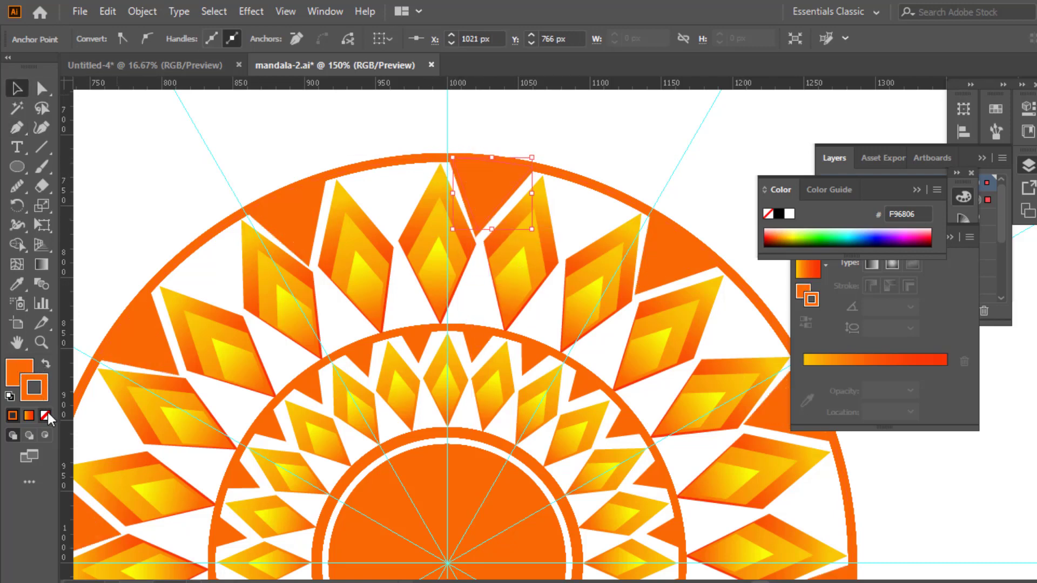
{"action": "left_click", "coordinate": [42, 88]}
{"action": "left_click", "coordinate": [479, 229]}
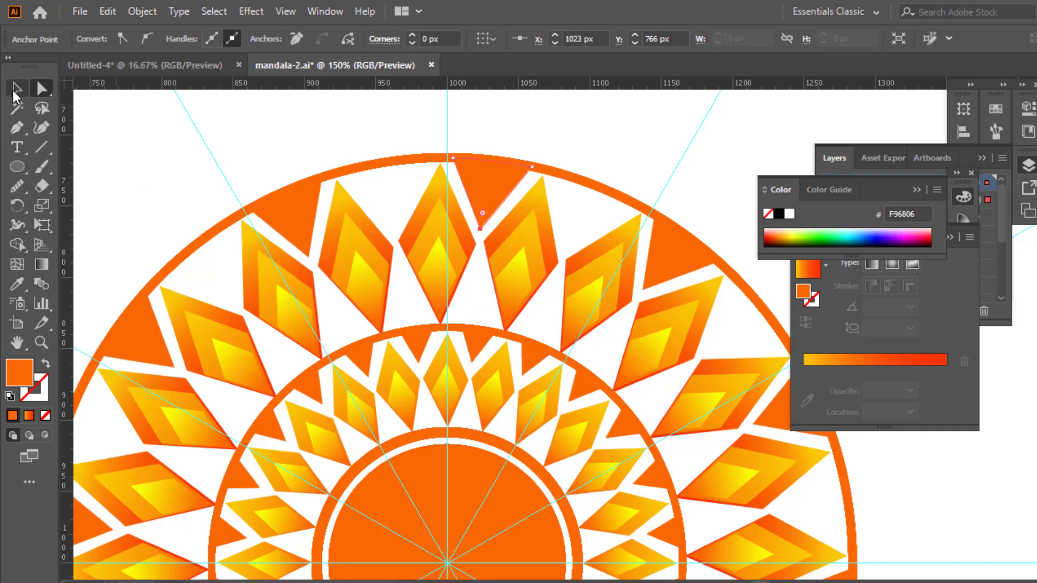
{"action": "left_click", "coordinate": [17, 205]}
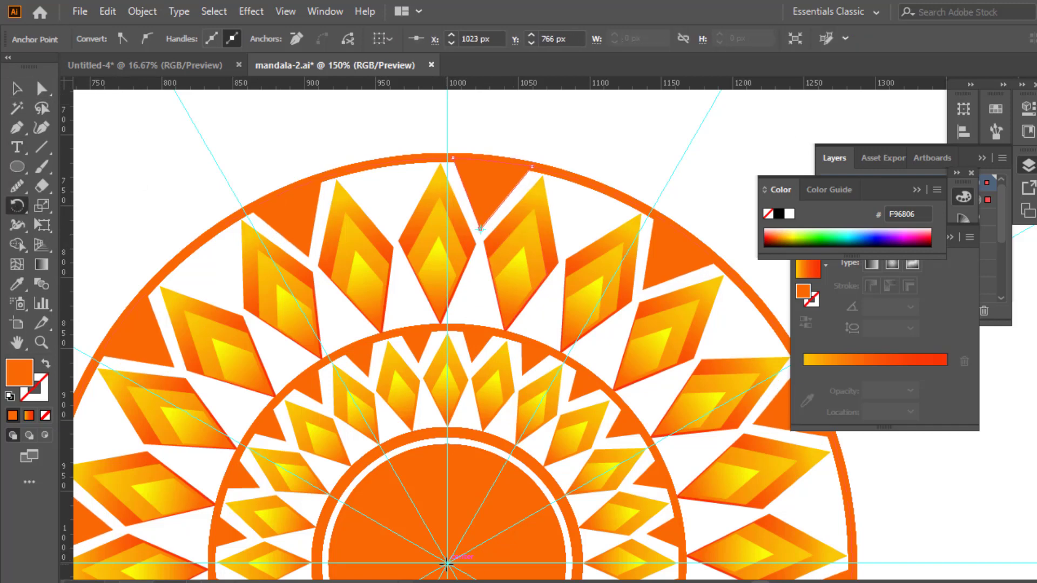
{"action": "left_click", "coordinate": [447, 563]}
{"action": "left_click_drag", "start_coordinate": [497, 187], "coordinate": [587, 210]}
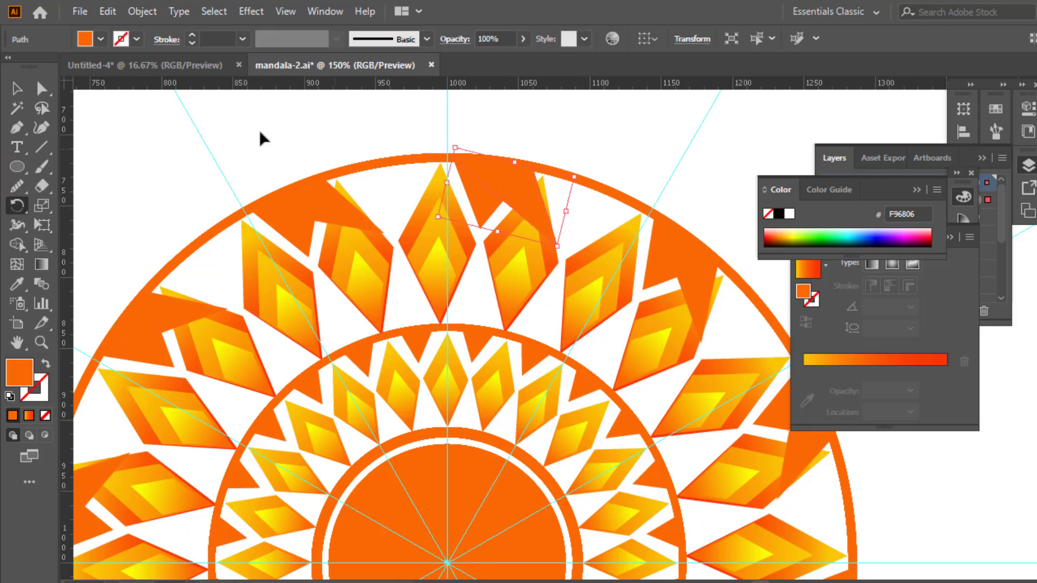
{"action": "key", "text": "ctrl+z"}
{"action": "key", "text": "v"}
Rotate a copy of the large orange triangle about the mandala's centre into the next gap between the outer diamonds.
{"action": "left_click", "coordinate": [16, 205]}
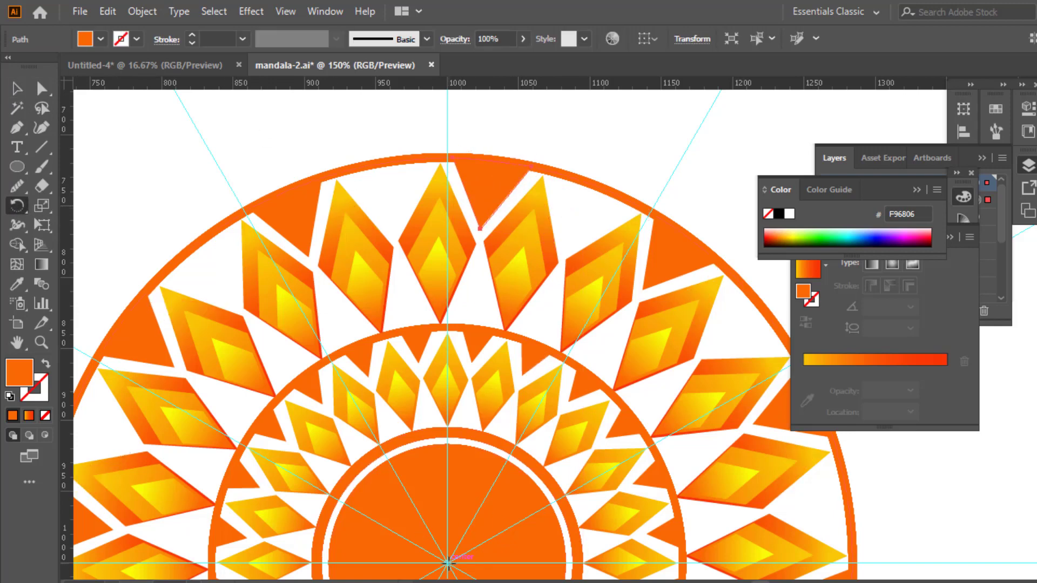
{"action": "key", "text": "Return"}
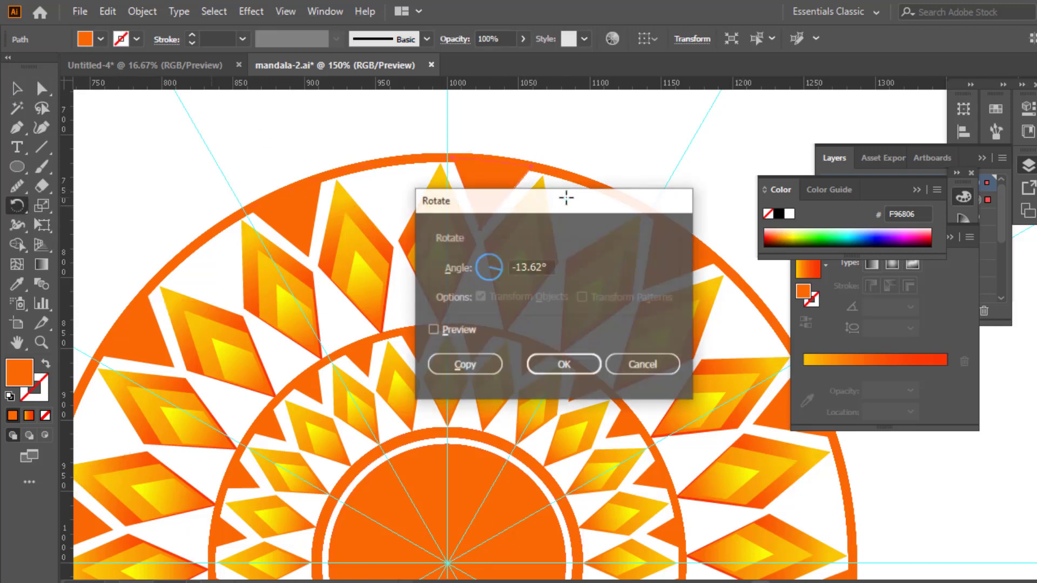
{"action": "key", "text": "Return"}
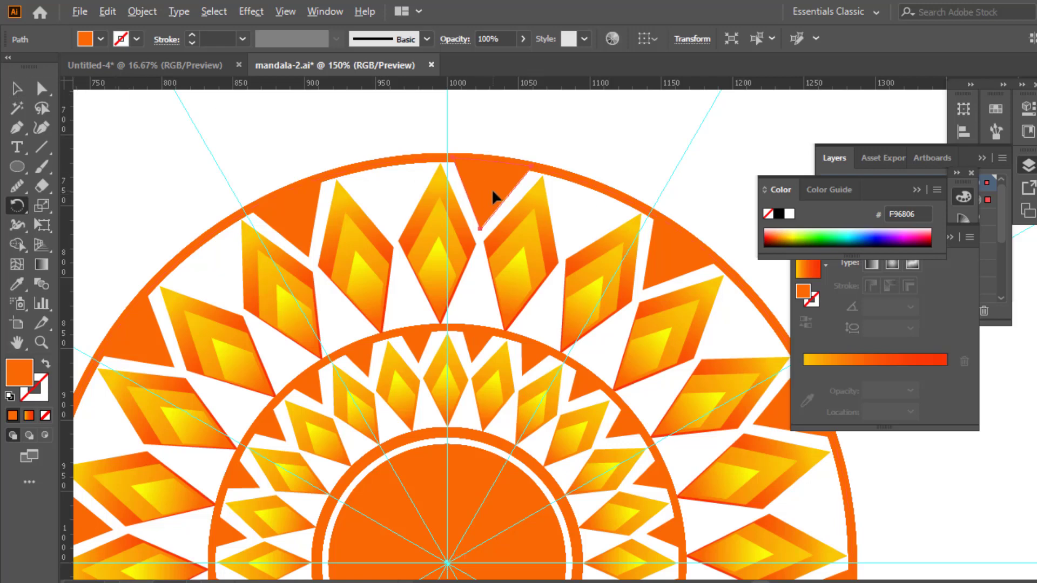
{"action": "left_click_drag", "start_coordinate": [492, 196], "coordinate": [590, 220]}
{"action": "left_click", "coordinate": [16, 89]}
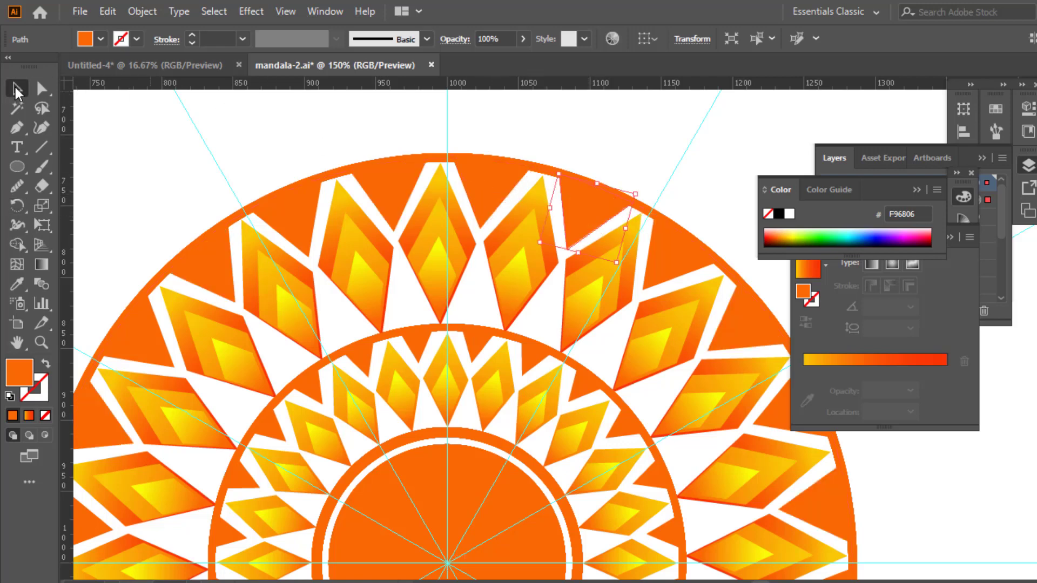
Copy the top outer diamond onto the vertical guide just outside the outermost ring and enlarge it to about 65 px wide and 140 px high.
{"action": "key", "text": "ctrl+minus"}
{"action": "key", "text": "ctrl+minus"}
{"action": "scroll", "coordinate": [535, 168], "scroll_direction": "down", "scroll_amount": 4}
{"action": "left_click", "coordinate": [560, 139]}
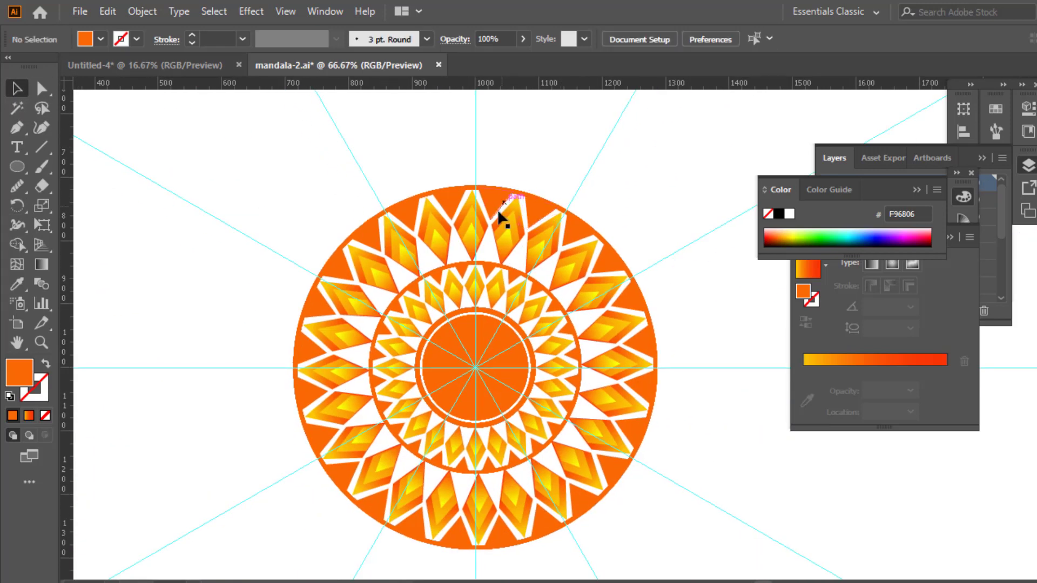
{"action": "left_click_drag", "start_coordinate": [472, 231], "coordinate": [472, 157]}
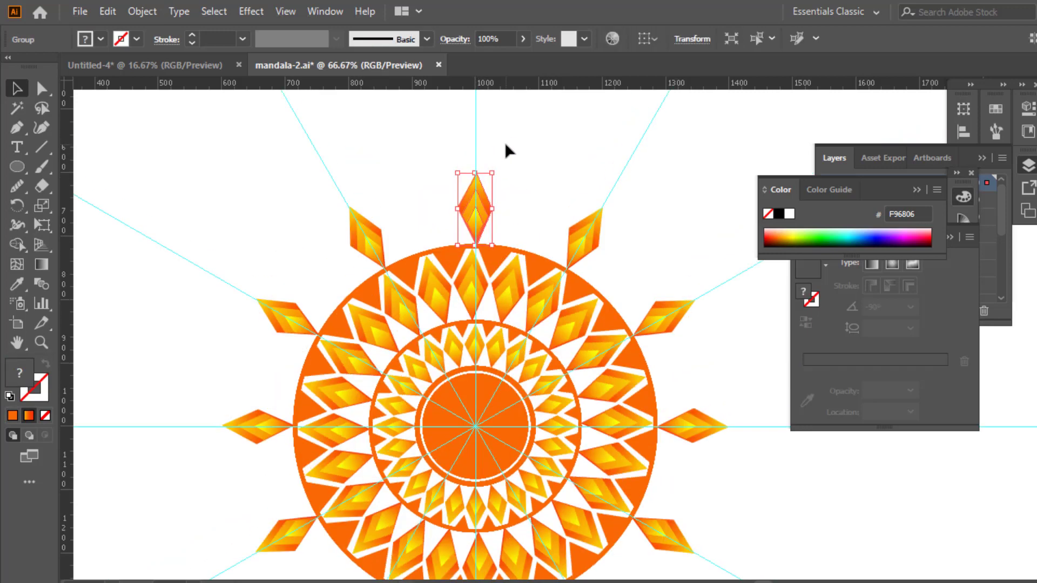
{"action": "scroll", "coordinate": [505, 145], "scroll_direction": "up", "scroll_amount": 1}
{"action": "left_click_drag", "start_coordinate": [493, 192], "coordinate": [477, 250]}
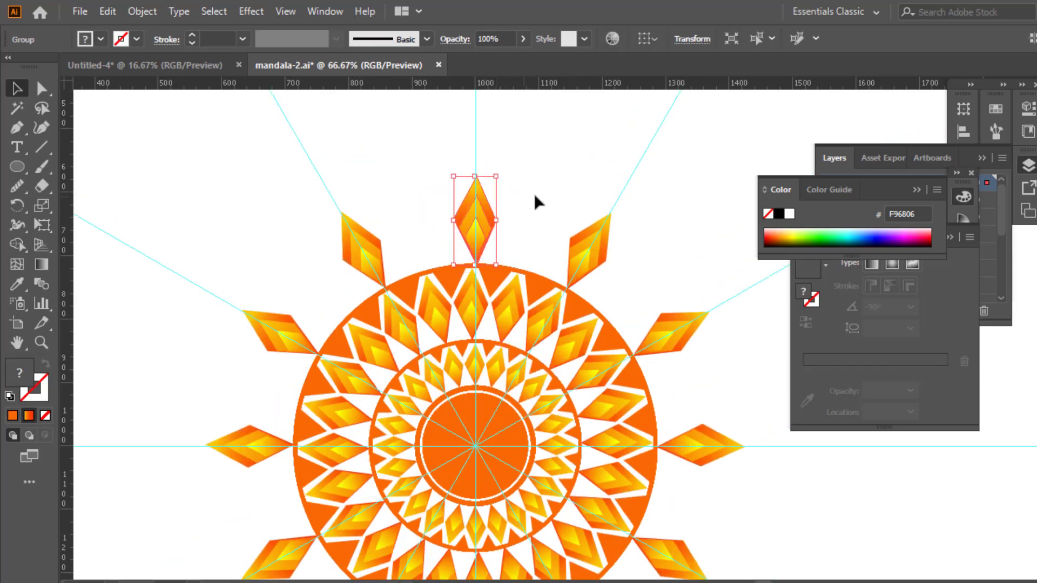
Rotate two copies of the new diamond about the mandala's centre to fill the gap up to the next guide.
{"action": "scroll", "coordinate": [114, 181], "scroll_direction": "down", "scroll_amount": 3}
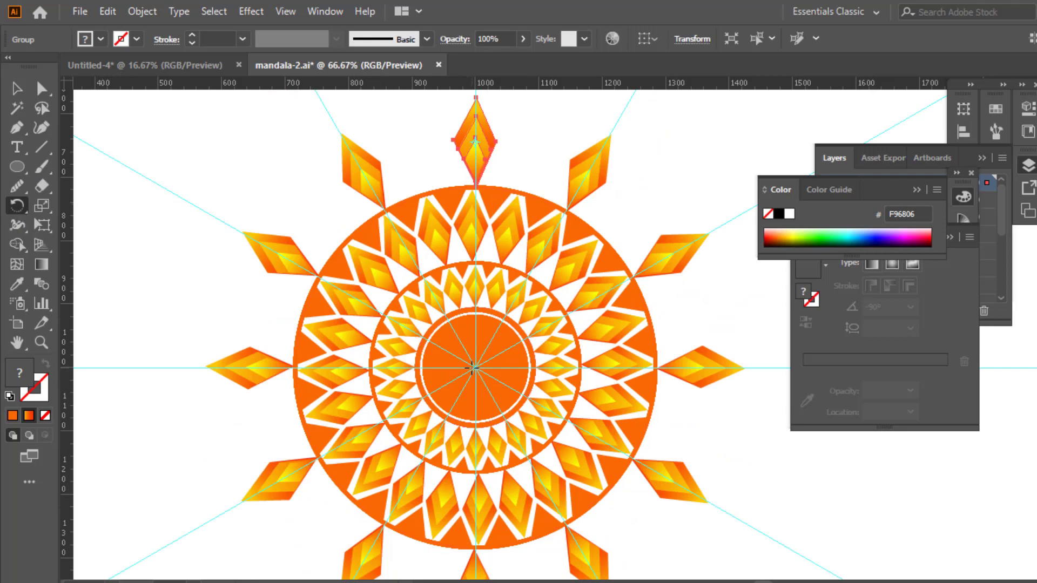
{"action": "scroll", "coordinate": [475, 367], "scroll_direction": "up", "scroll_amount": 2}
{"action": "left_click_drag", "start_coordinate": [486, 181], "coordinate": [559, 217]}
{"action": "key", "text": "v"}
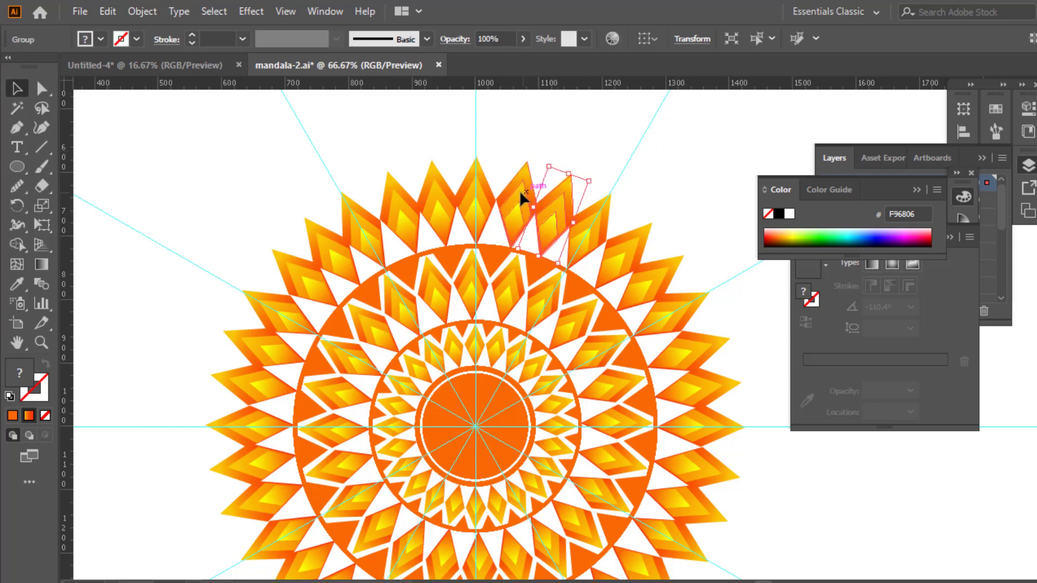
Shrink the three outermost diamonds together to about 170 px wide and 140 px high overall, and even out their spacing.
{"action": "left_click_drag", "start_coordinate": [452, 152], "coordinate": [584, 160]}
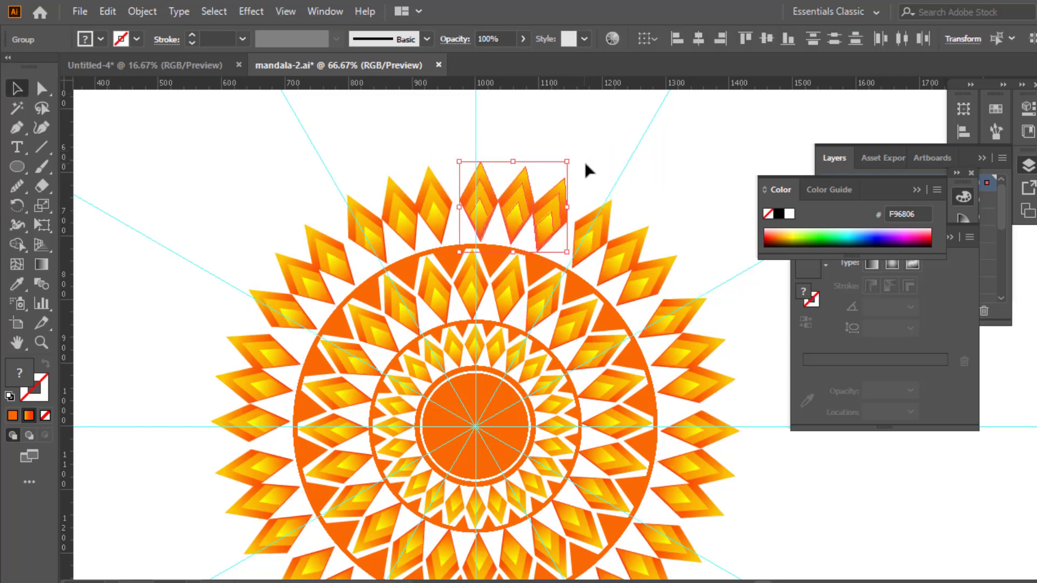
{"action": "left_click", "coordinate": [585, 164]}
{"action": "left_click_drag", "start_coordinate": [560, 199], "coordinate": [563, 202]}
{"action": "left_click", "coordinate": [579, 188]}
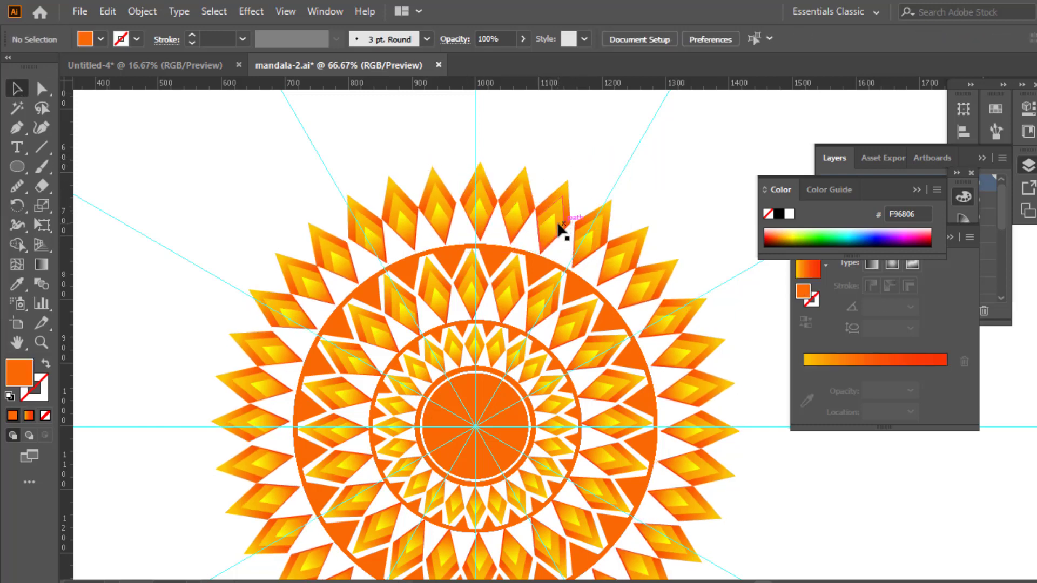
{"action": "left_click", "coordinate": [559, 225]}
{"action": "left_click", "coordinate": [515, 203]}
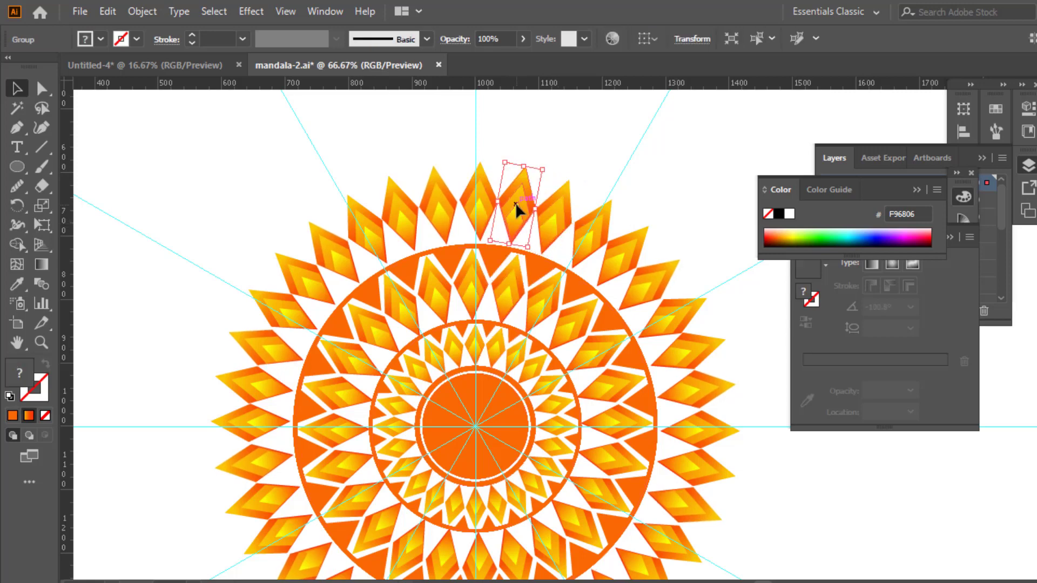
{"action": "left_click", "coordinate": [564, 188]}
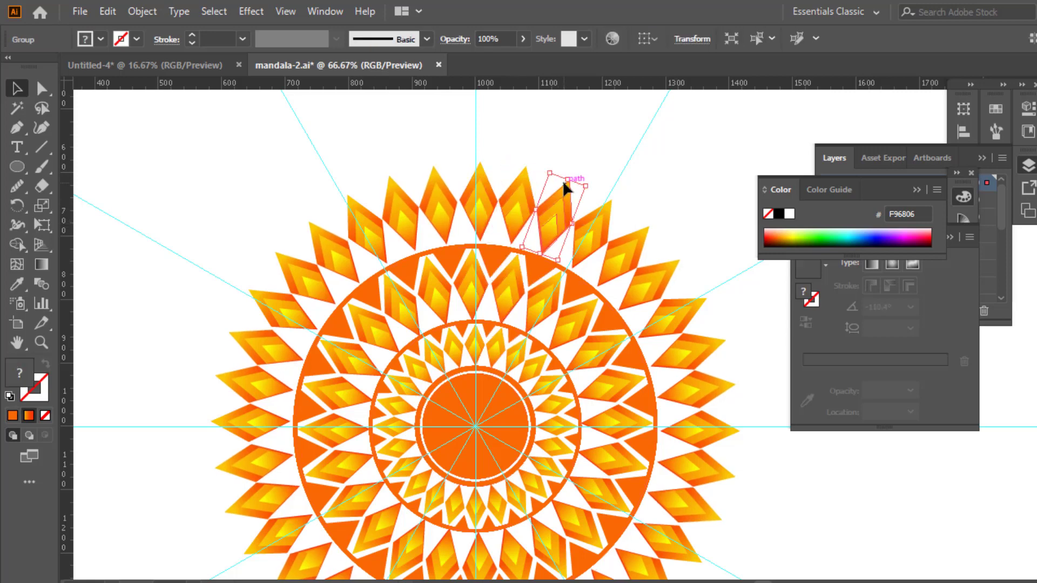
{"action": "left_click", "coordinate": [471, 201]}
{"action": "left_click", "coordinate": [556, 130]}
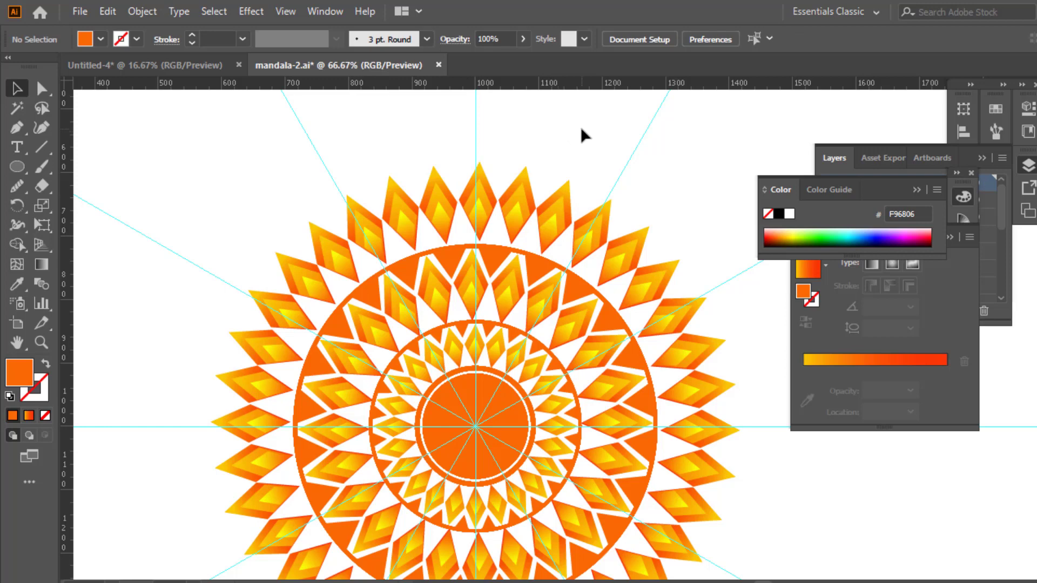
Draw a circle about 840 px in diameter from the mandala's centre, enclosing the outermost diamonds.
{"action": "key", "text": "ctrl+0"}
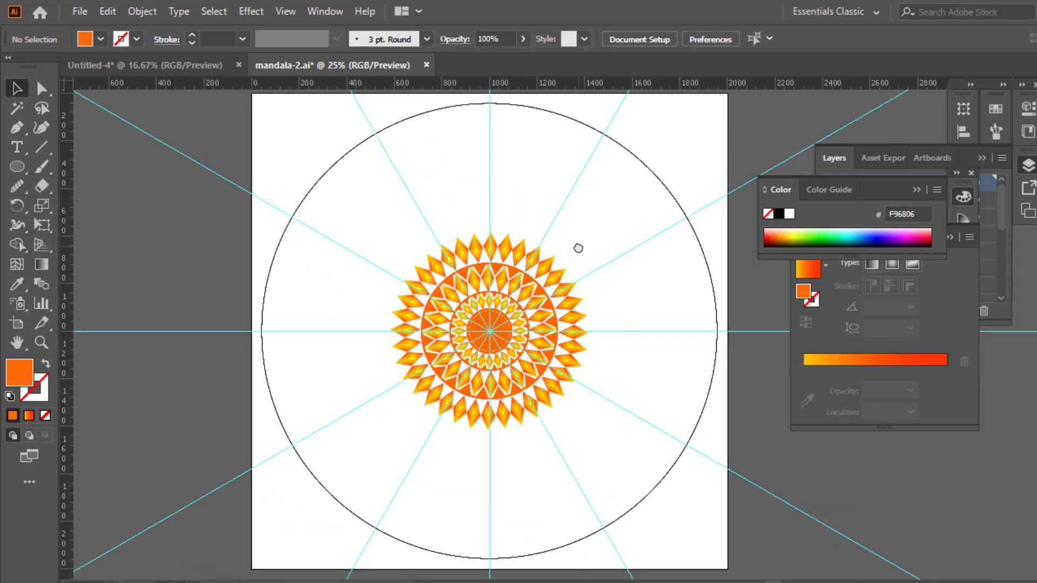
{"action": "key", "text": "ctrl+equal"}
{"action": "key", "text": "ctrl+equal"}
{"action": "key", "text": "l"}
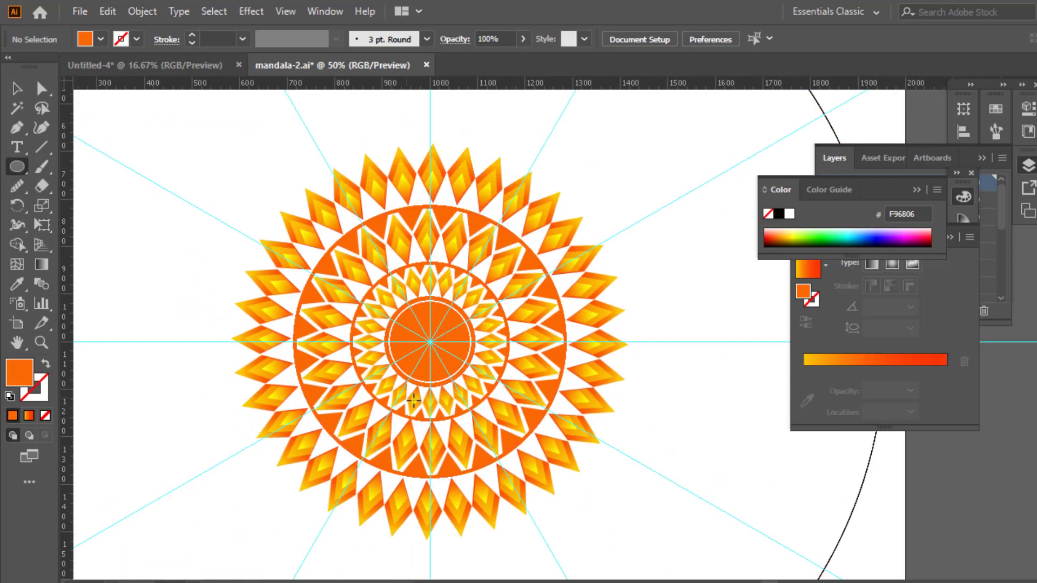
{"action": "mouse_move", "coordinate": [430, 342]}
{"action": "left_mouse_down"}
{"action": "mouse_move", "coordinate": [463, 355]}
{"action": "mouse_move", "coordinate": [630, 531]}
{"action": "mouse_move", "coordinate": [605, 522]}
{"action": "left_mouse_up"}
Turn the new circle's orange fill into a stroke with no fill and set the stroke weight to 11 pt.
{"action": "key", "text": "x"}
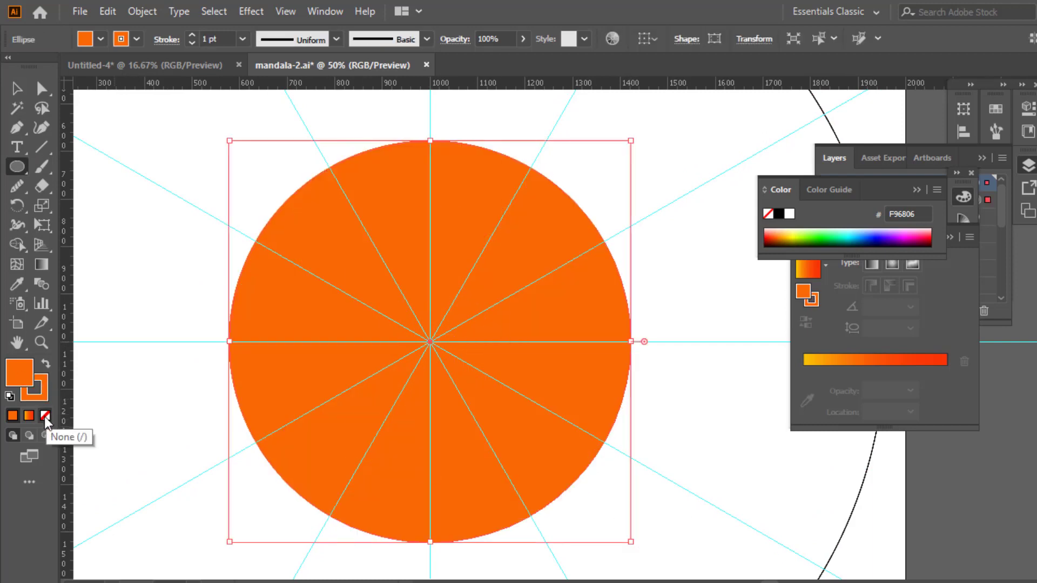
{"action": "key", "text": "shift+x"}
{"action": "scroll", "coordinate": [226, 38], "scroll_direction": "up", "scroll_amount": 6}
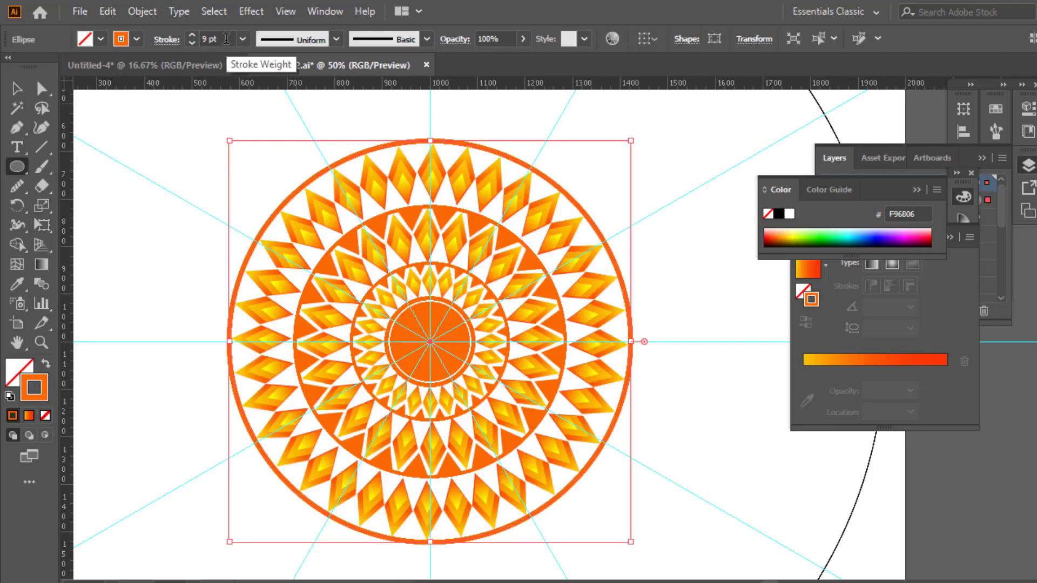
{"action": "scroll", "coordinate": [226, 38], "scroll_direction": "up", "scroll_amount": 2}
{"action": "left_click", "coordinate": [18, 87]}
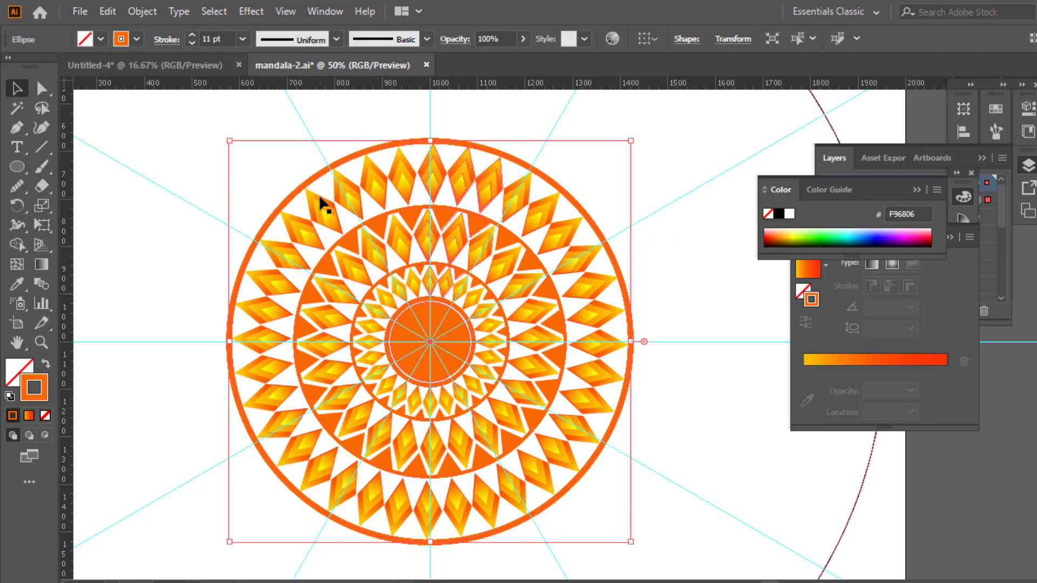
Draw a closed inward-pointing triangle about 58 px wide and 53 px high between the top outermost diamonds, starting on the 11 pt ring.
{"action": "key", "text": "ctrl+equal"}
{"action": "key", "text": "ctrl+equal"}
{"action": "left_click_drag", "start_coordinate": [520, 317], "coordinate": [422, 555]}
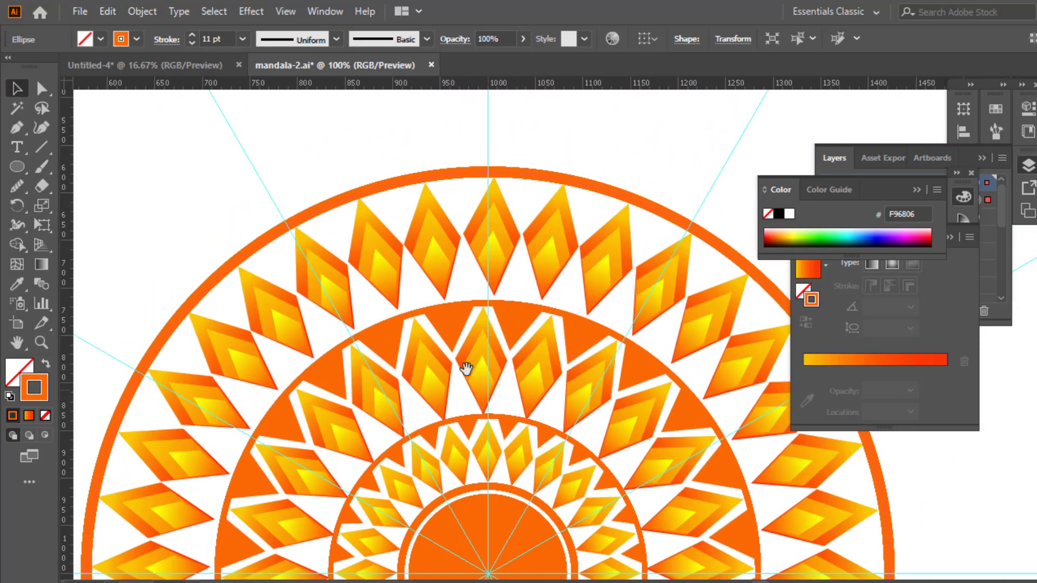
{"action": "left_click", "coordinate": [16, 127]}
{"action": "left_click_drag", "start_coordinate": [556, 185], "coordinate": [473, 186]}
{"action": "left_click", "coordinate": [502, 178]}
{"action": "left_click", "coordinate": [523, 226]}
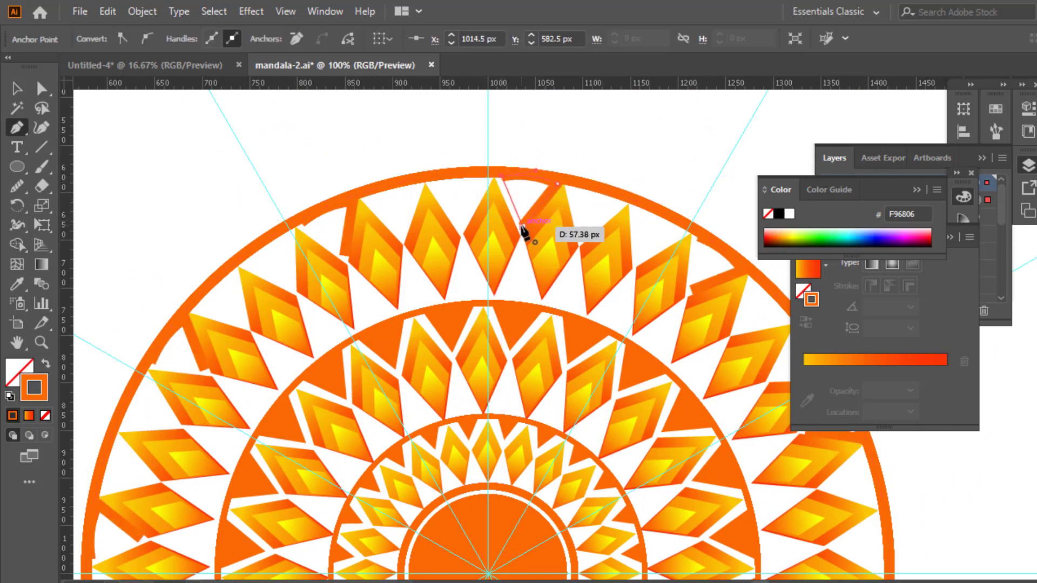
Give the new triangle a solid orange fill without stroke and move its inner tip to X 1036.5 px, Y 634.5 px.
{"action": "key", "text": "shift+x"}
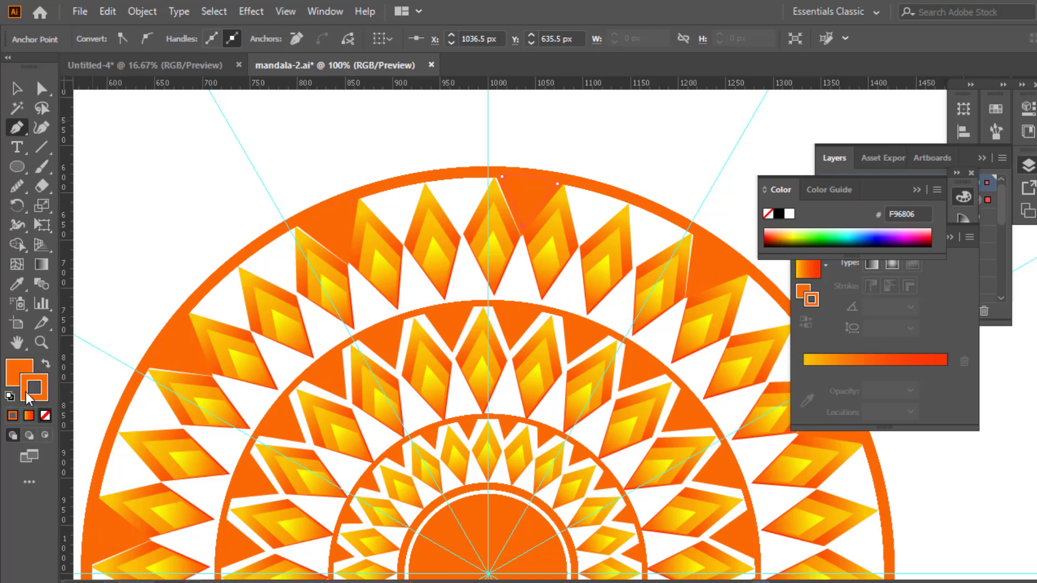
{"action": "left_click", "coordinate": [16, 88]}
{"action": "key", "text": "Up"}
{"action": "key", "text": "Up"}
{"action": "key", "text": "Up"}
{"action": "key", "text": "Up"}
{"action": "key", "text": "Up"}
{"action": "key", "text": "Up"}
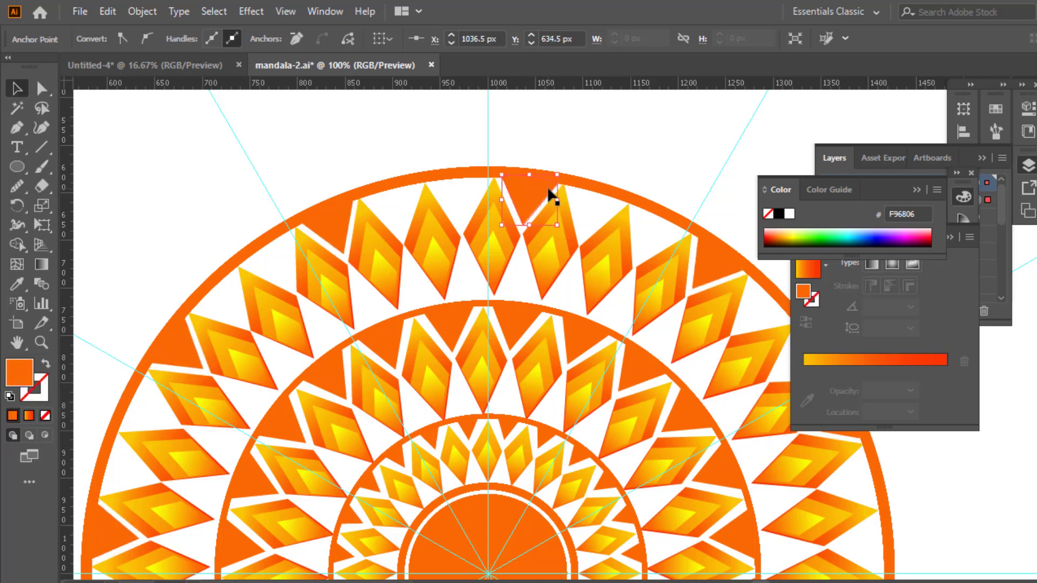
{"action": "left_click", "coordinate": [585, 155]}
Rotate two copies of the new triangle about the mandala's centre into the following gaps between the outermost diamonds.
{"action": "key", "text": "ctrl+minus"}
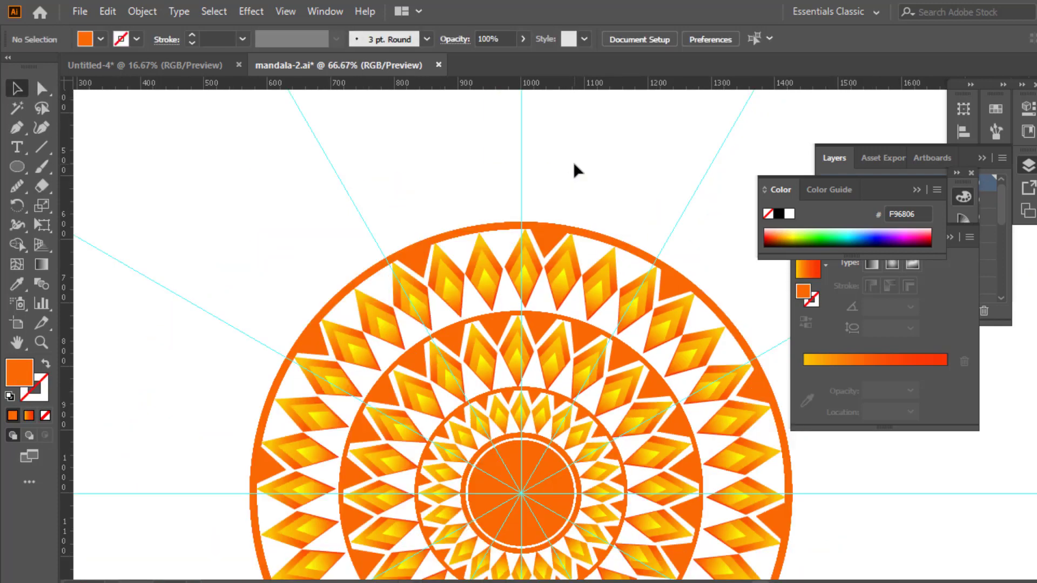
{"action": "scroll", "coordinate": [527, 221], "scroll_direction": "down", "scroll_amount": 2}
{"action": "left_click", "coordinate": [520, 178]}
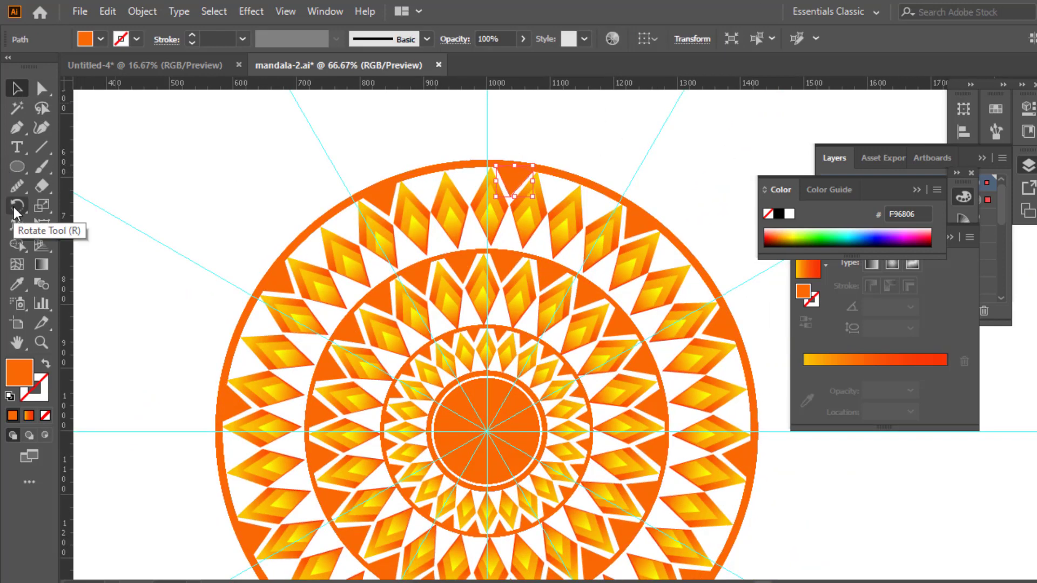
{"action": "left_click", "coordinate": [17, 206]}
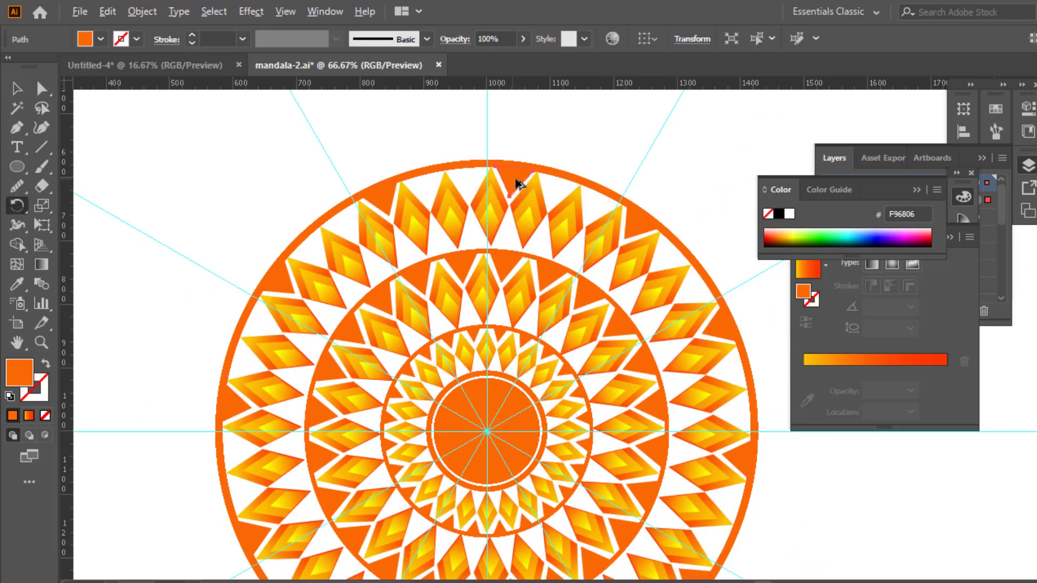
{"action": "left_click_drag", "start_coordinate": [517, 184], "coordinate": [607, 205]}
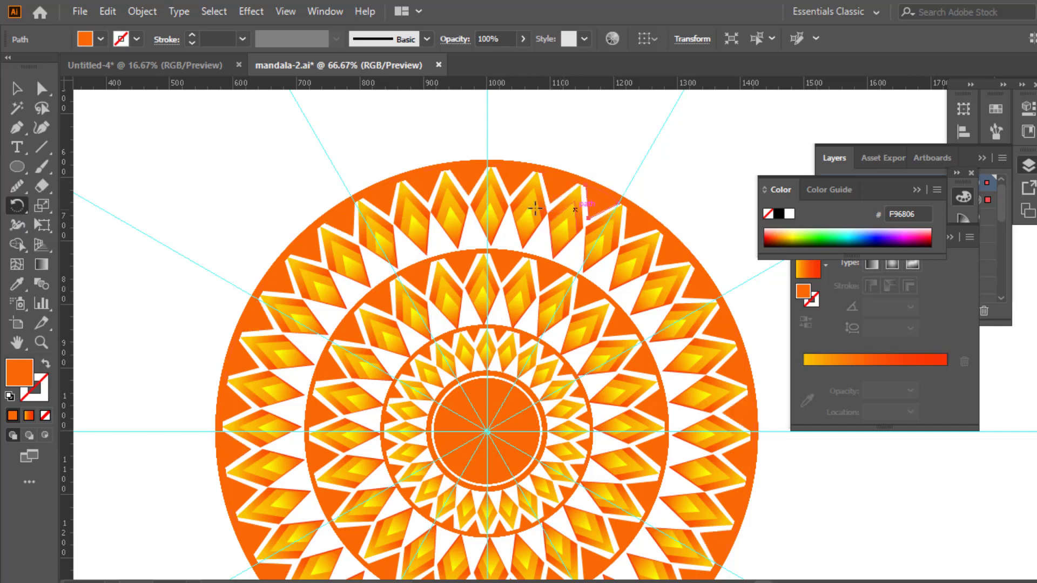
{"action": "key", "text": "v"}
{"action": "left_click", "coordinate": [178, 155]}
Draw a circle about 880 px in diameter from the mandala's centre with an orange stroke and no fill.
{"action": "key", "text": "ctrl+minus"}
{"action": "key", "text": "ctrl+minus"}
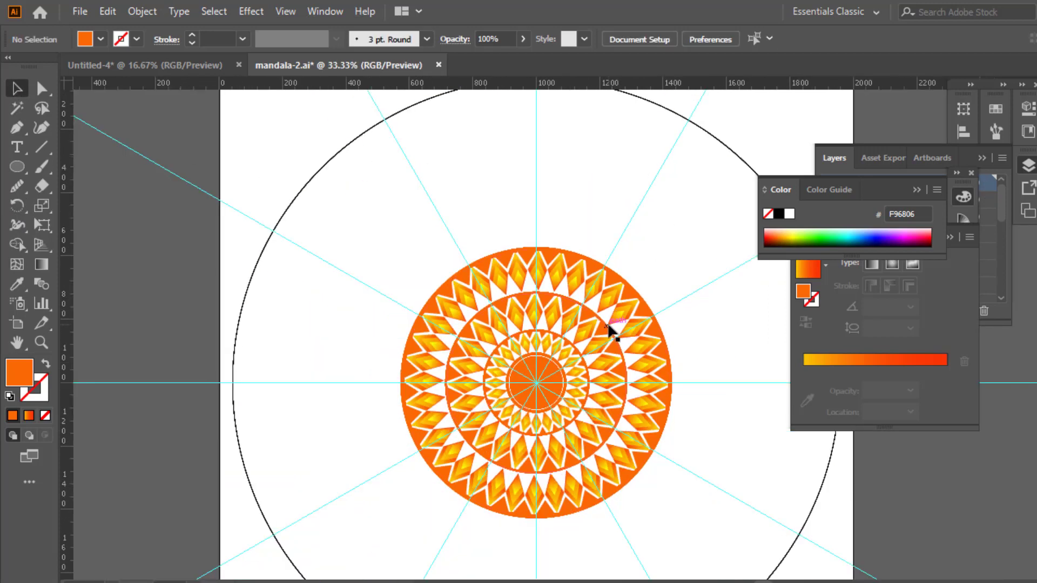
{"action": "key", "text": "l"}
{"action": "left_click_drag", "start_coordinate": [536, 383], "coordinate": [676, 511]}
{"action": "key", "text": "shift+x"}
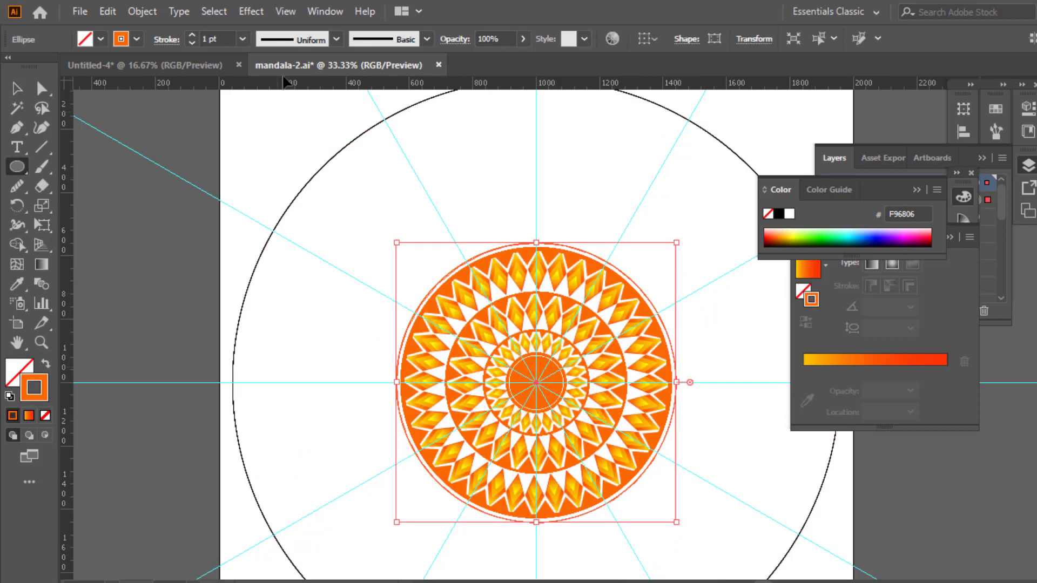
Enlarge the new circle about its centre to about 900 px in diameter and set its stroke weight to 8 pt.
{"action": "scroll", "coordinate": [218, 39], "scroll_direction": "up", "scroll_amount": 15}
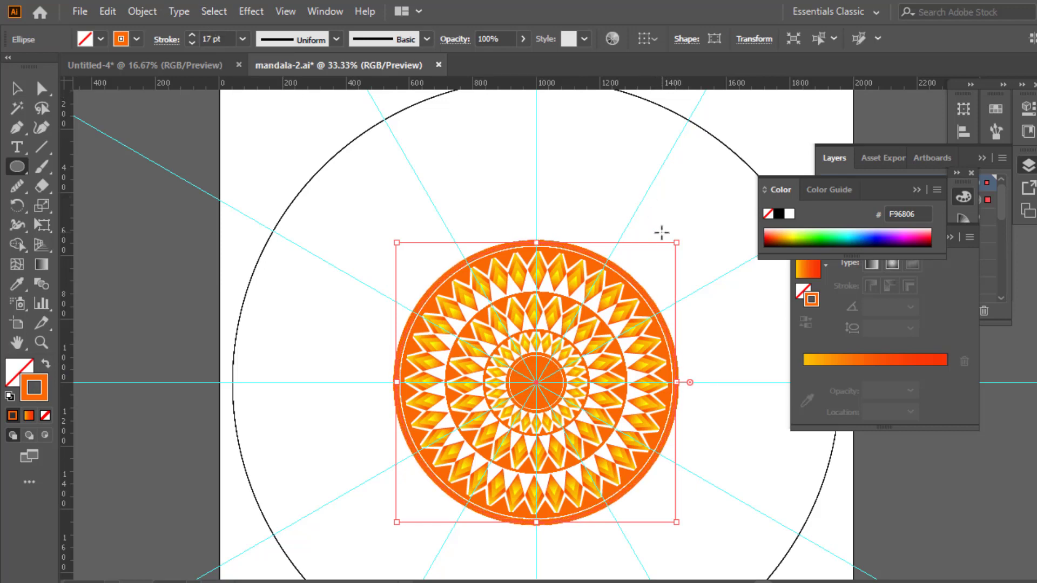
{"action": "left_click_drag", "start_coordinate": [678, 241], "coordinate": [679, 240]}
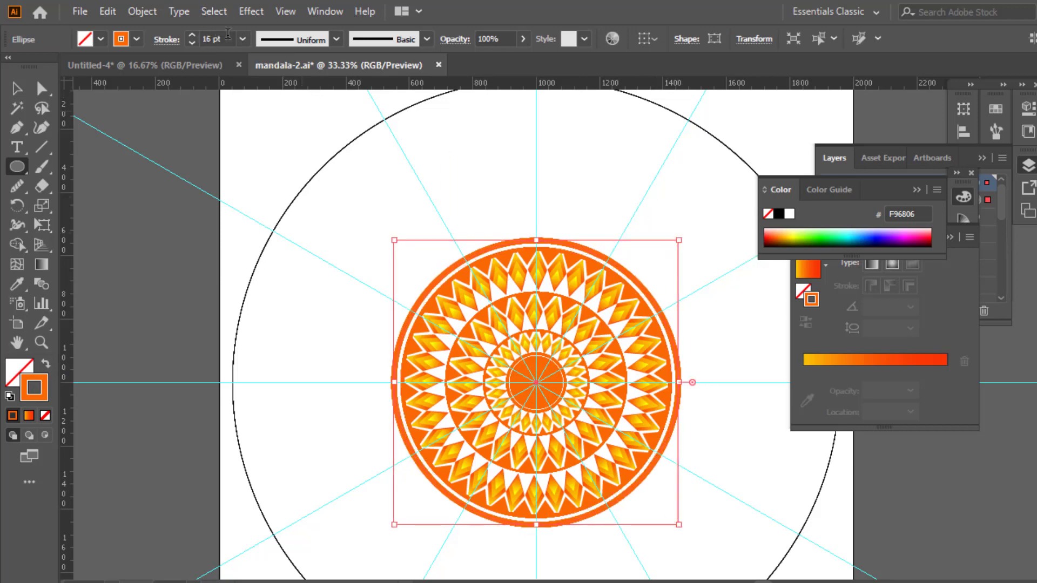
{"action": "scroll", "coordinate": [226, 33], "scroll_direction": "down", "scroll_amount": 6}
{"action": "scroll", "coordinate": [227, 33], "scroll_direction": "down", "scroll_amount": 3}
{"action": "key", "text": "v"}
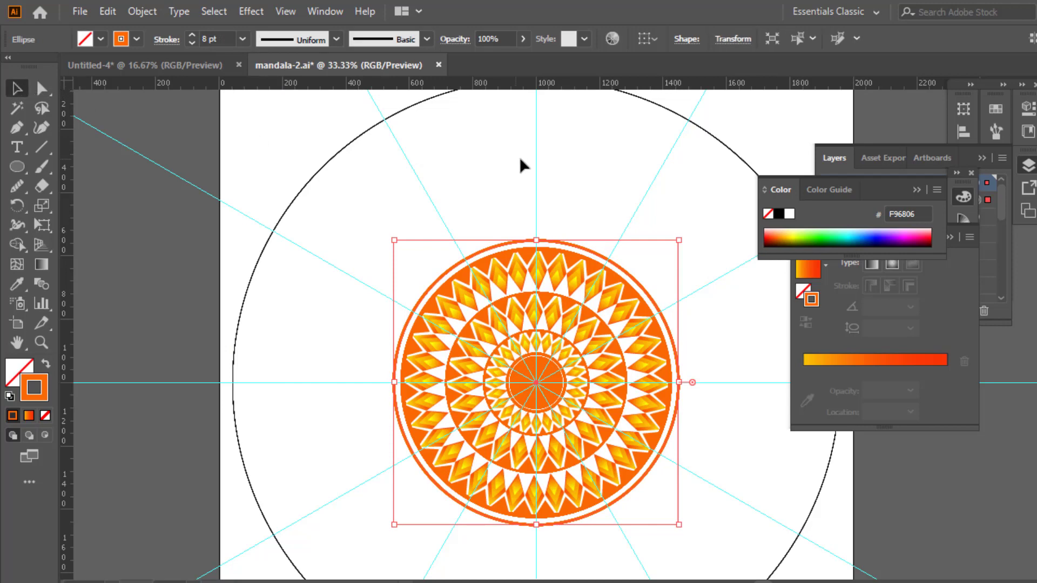
{"action": "left_click", "coordinate": [569, 172]}
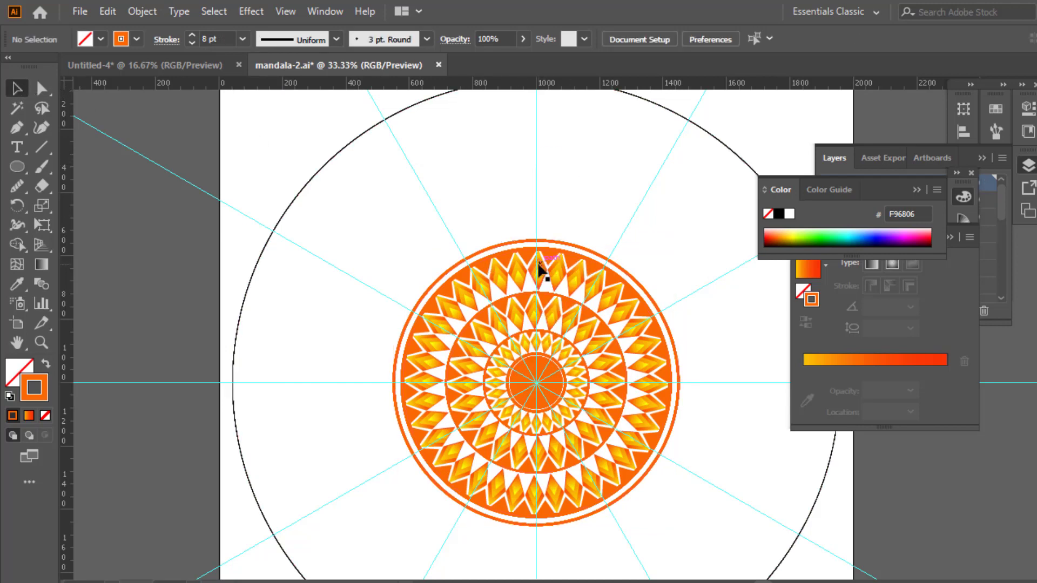
Copy the top diamond of the outermost row outward onto the vertical guide, just outside the 8 pt ring.
{"action": "scroll", "coordinate": [546, 253], "scroll_direction": "up", "scroll_amount": 3}
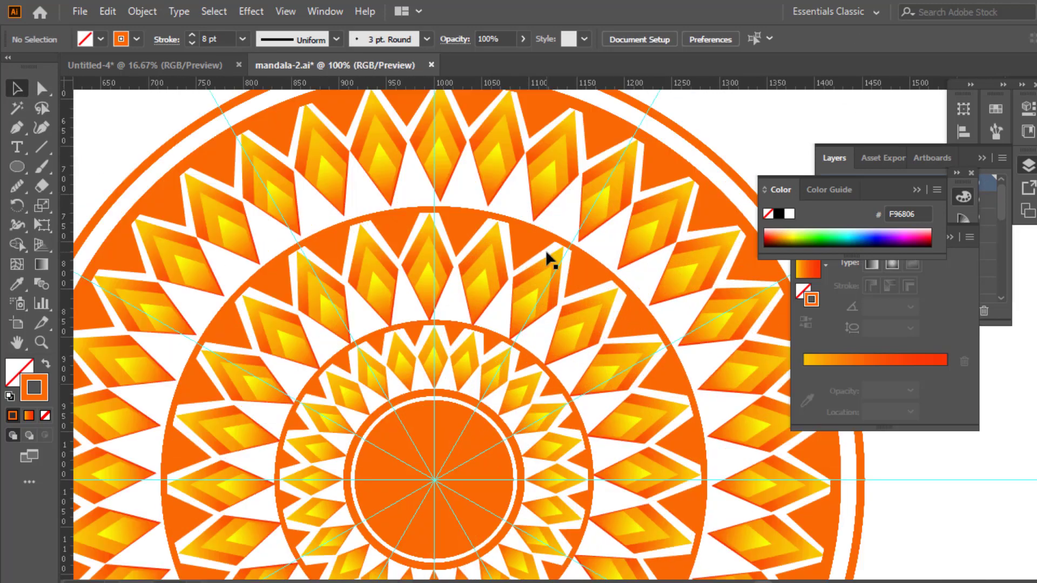
{"action": "scroll", "coordinate": [576, 199], "scroll_direction": "up", "scroll_amount": 3}
{"action": "left_click", "coordinate": [458, 293]}
{"action": "left_click_drag", "start_coordinate": [458, 294], "coordinate": [469, 165]}
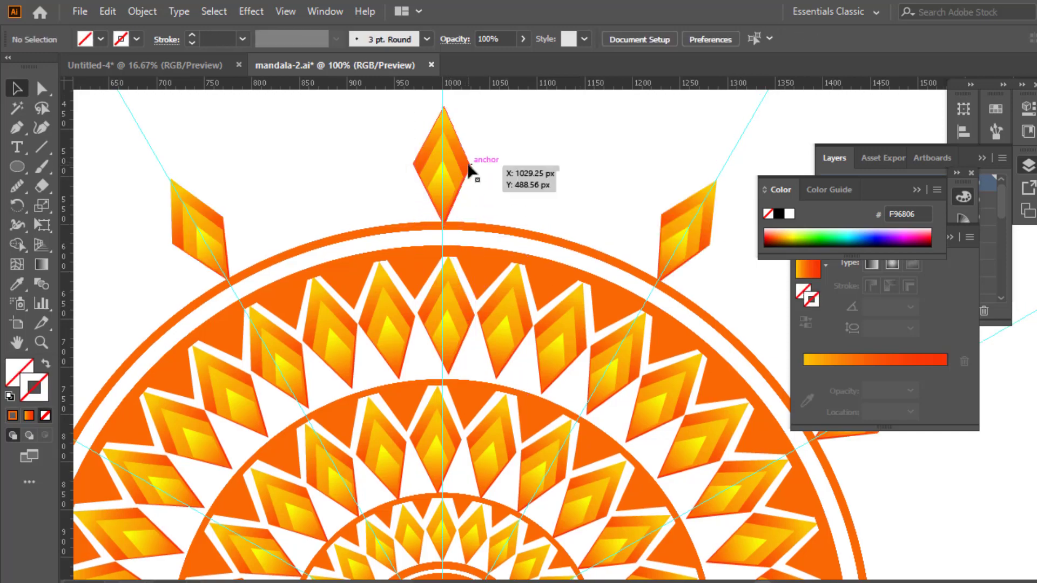
Rotate three copies of the top diamond outside the 8 pt ring about the mandala's centre to fill the gap to the next guide.
{"action": "scroll", "coordinate": [468, 172], "scroll_direction": "down", "scroll_amount": 3}
{"action": "scroll", "coordinate": [585, 173], "scroll_direction": "up", "scroll_amount": 2}
{"action": "scroll", "coordinate": [585, 172], "scroll_direction": "down", "scroll_amount": 1}
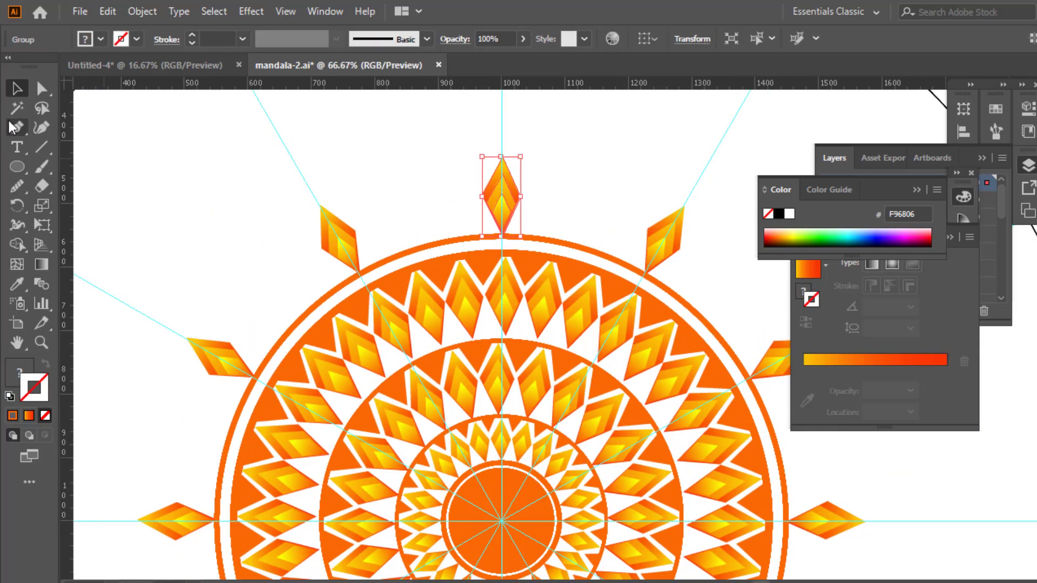
{"action": "left_click", "coordinate": [18, 206]}
{"action": "left_click_drag", "start_coordinate": [518, 212], "coordinate": [624, 230]}
{"action": "key", "text": "v"}
Enlarge the four outermost diamonds together slightly and nudge them so their row is evenly spaced around the ring.
{"action": "left_click", "coordinate": [541, 202]}
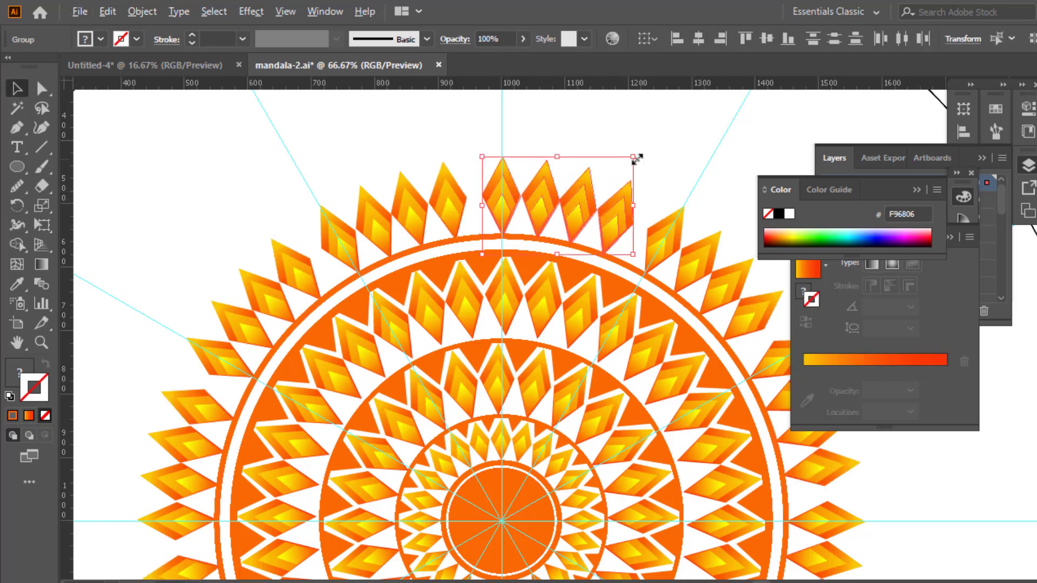
{"action": "left_click_drag", "start_coordinate": [636, 154], "coordinate": [640, 151]}
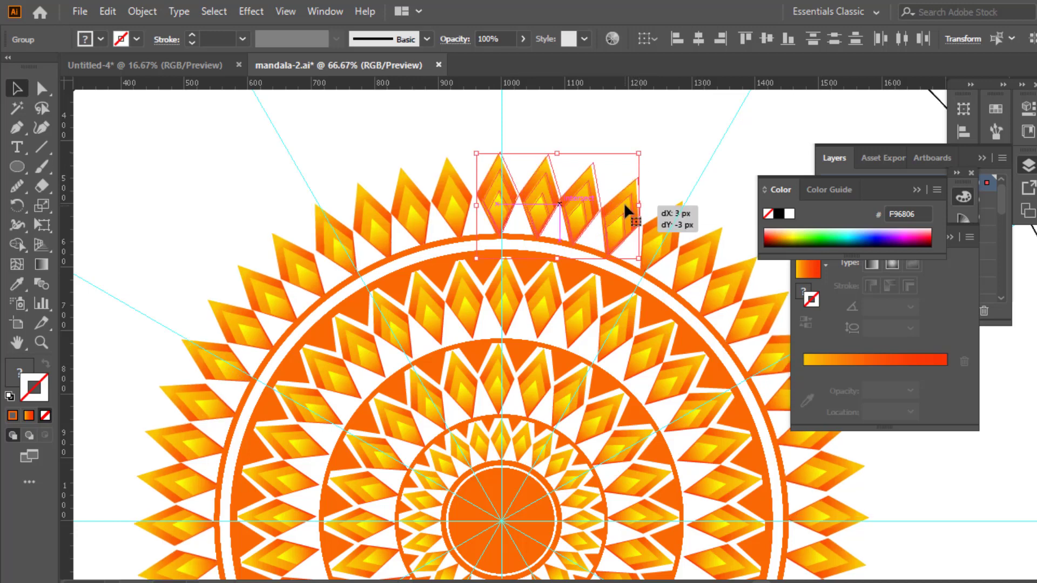
{"action": "left_click", "coordinate": [664, 161]}
{"action": "left_click", "coordinate": [636, 204]}
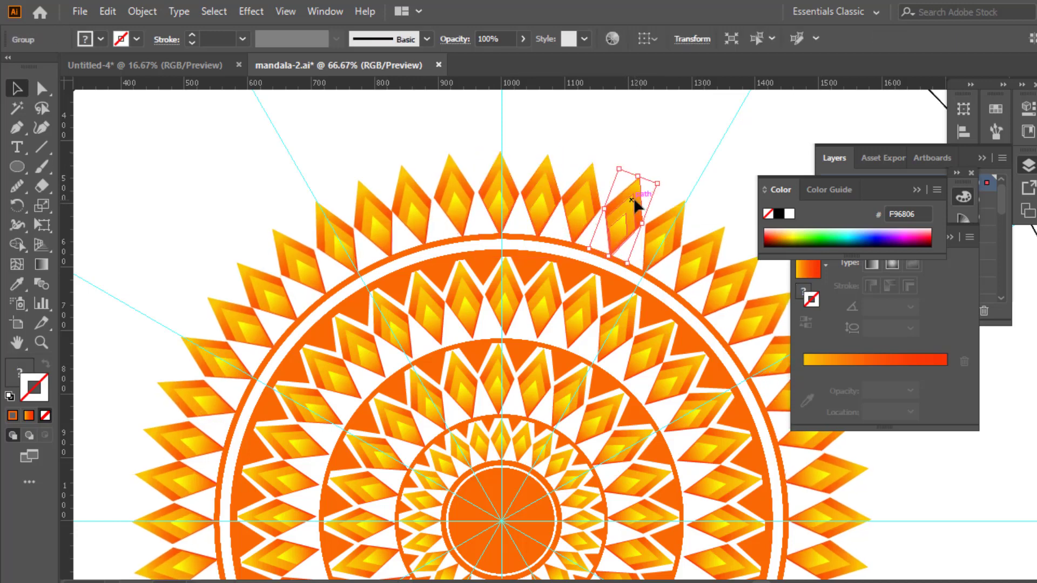
{"action": "left_click", "coordinate": [581, 211]}
{"action": "left_click", "coordinate": [572, 135]}
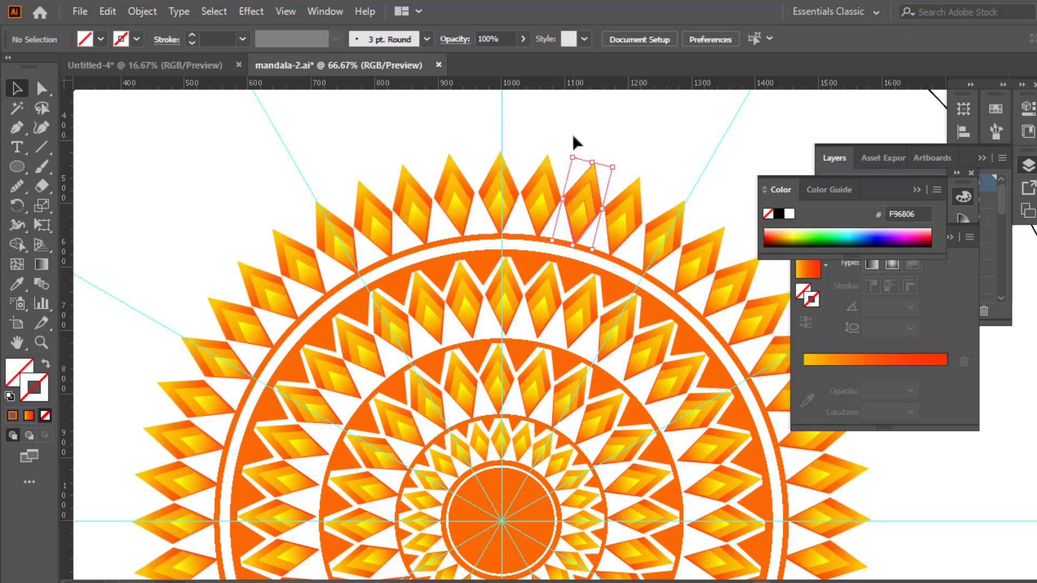
Draw a circle about 1180 px in diameter from the mandala's centre, copying the 8 pt orange stroke from an existing ring.
{"action": "key", "text": "ctrl+minus"}
{"action": "key", "text": "ctrl+minus"}
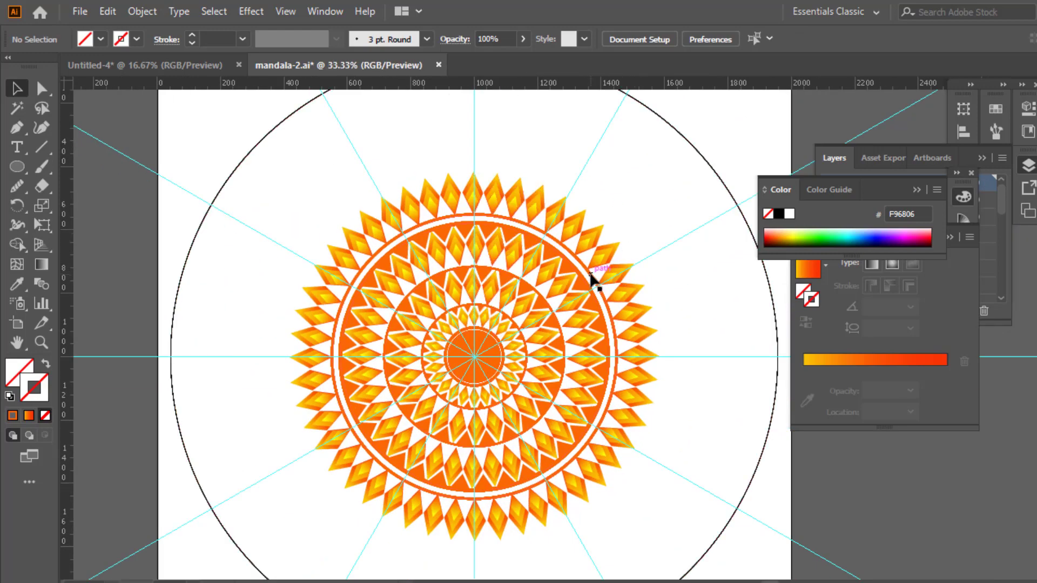
{"action": "key", "text": "l"}
{"action": "left_click_drag", "start_coordinate": [474, 356], "coordinate": [662, 498]}
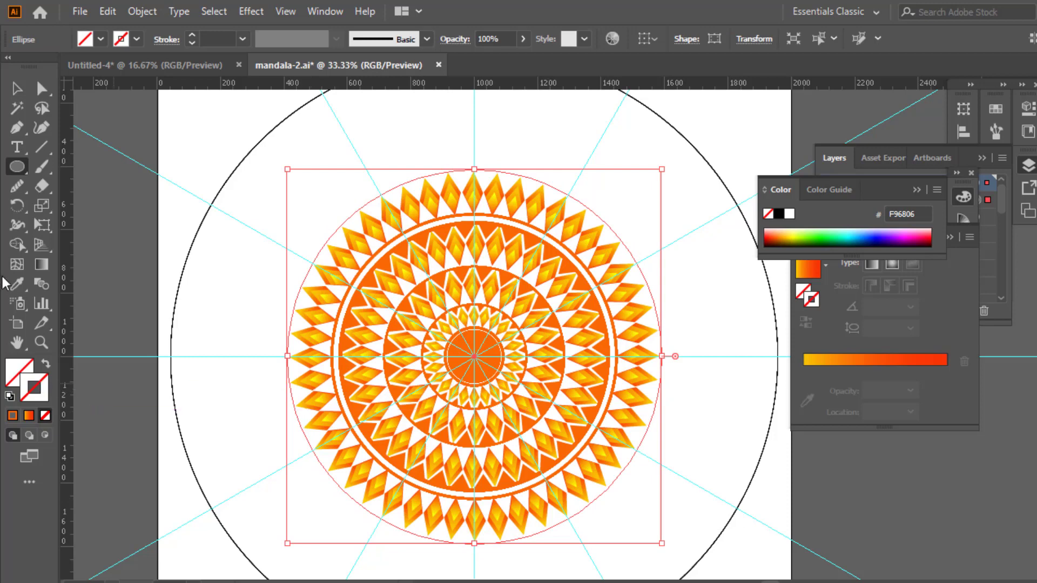
{"action": "left_click", "coordinate": [16, 283]}
{"action": "left_click", "coordinate": [378, 241]}
{"action": "left_click", "coordinate": [19, 87]}
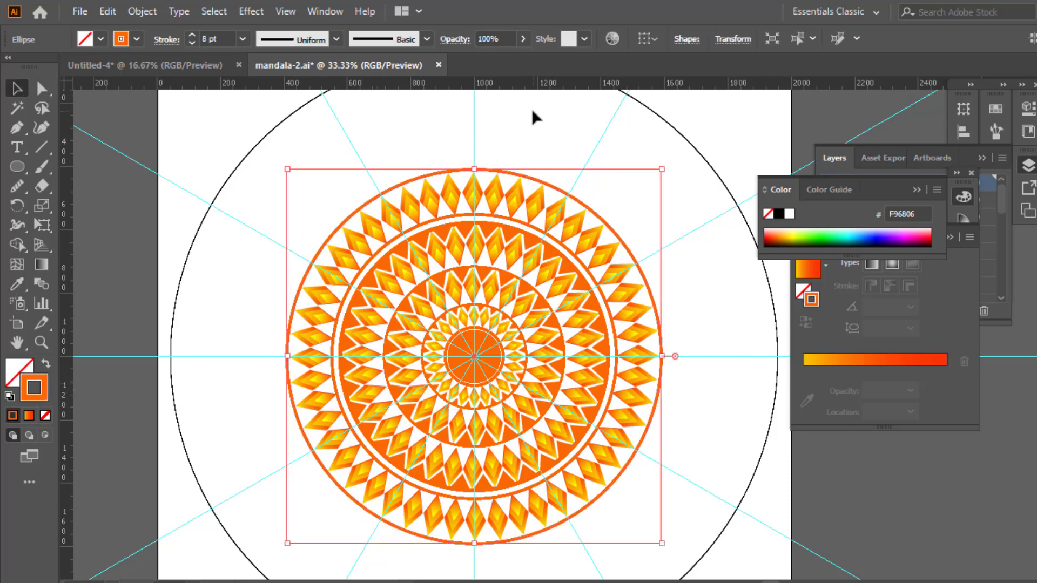
{"action": "left_click", "coordinate": [532, 112]}
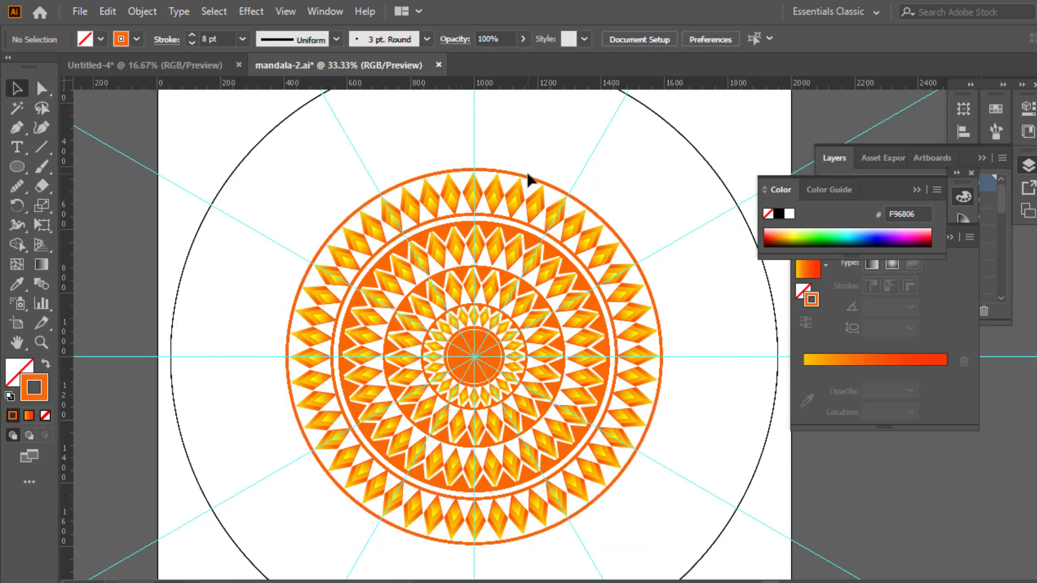
Draw a triangle about 60 px wide between the top outermost diamond and its clockwise neighbour, with an orange fill and no stroke.
{"action": "key", "text": "ctrl+equal"}
{"action": "left_click_drag", "start_coordinate": [517, 169], "coordinate": [561, 217]}
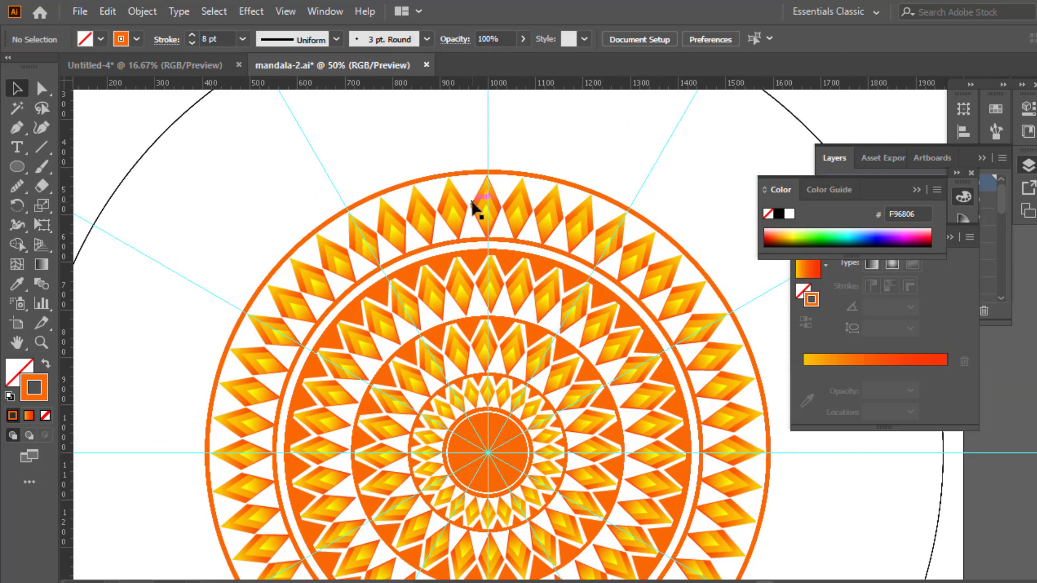
{"action": "key", "text": "ctrl+equal"}
{"action": "scroll", "coordinate": [477, 226], "scroll_direction": "up", "scroll_amount": 5}
{"action": "key", "text": "p"}
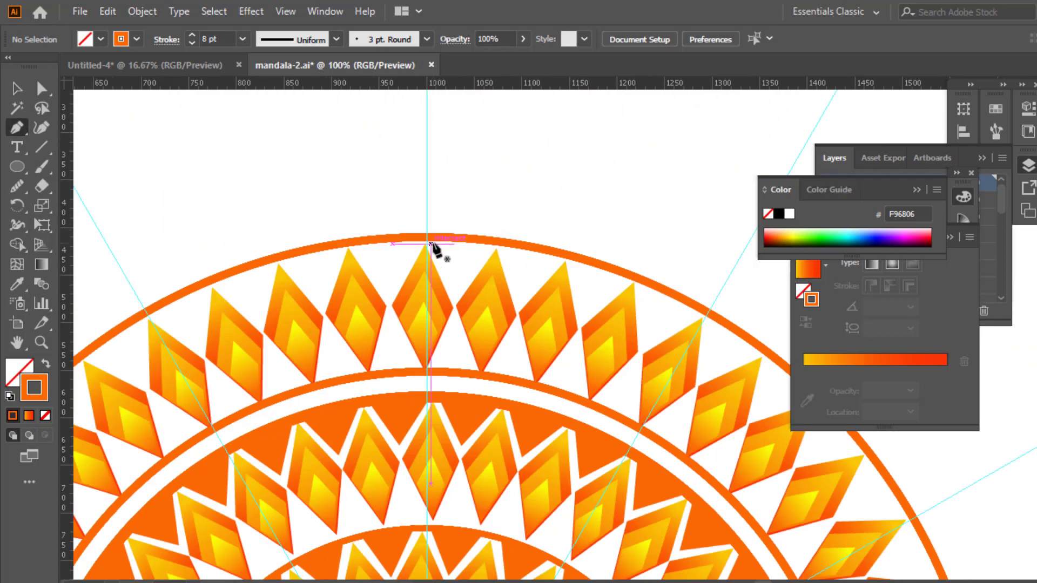
{"action": "left_click", "coordinate": [430, 243]}
{"action": "left_click", "coordinate": [453, 292]}
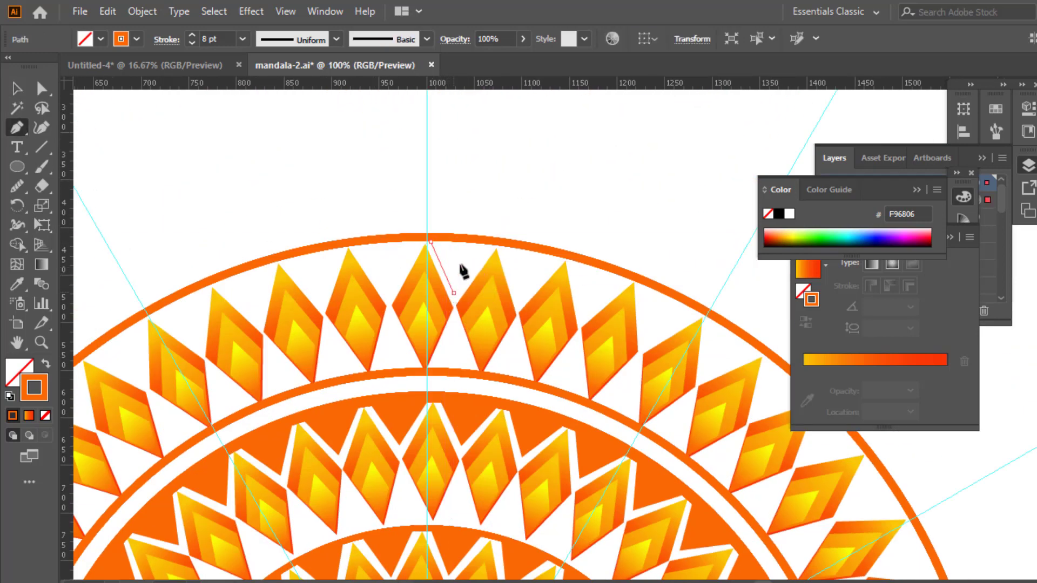
{"action": "left_click", "coordinate": [489, 245]}
{"action": "left_click", "coordinate": [430, 244]}
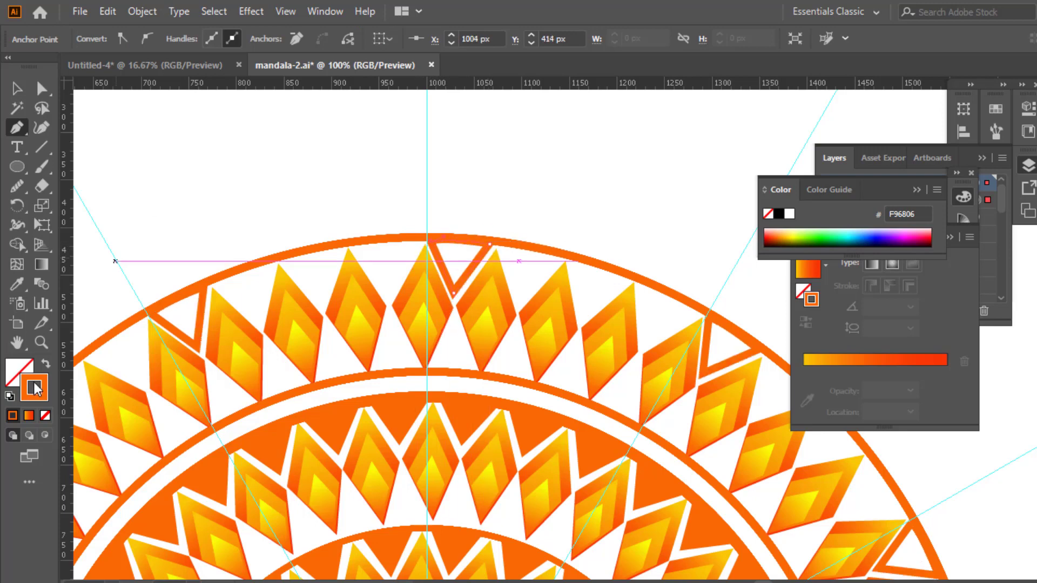
{"action": "key", "text": "shift+x"}
{"action": "left_click", "coordinate": [17, 88]}
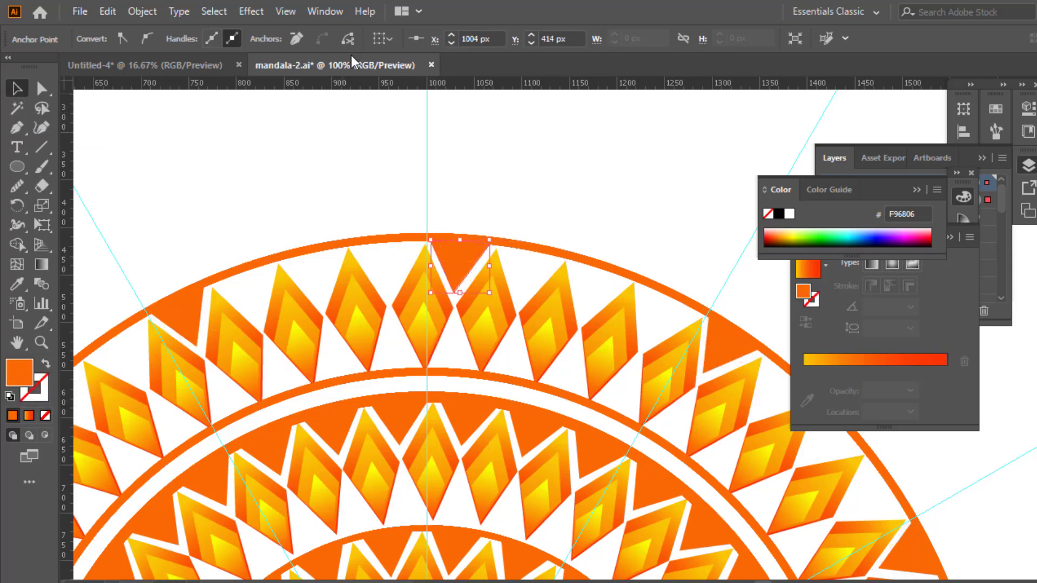
{"action": "left_click", "coordinate": [500, 200]}
Rotate three copies of the new triangle about the mandala's centre into the following gaps between the outermost diamonds.
{"action": "key", "text": "ctrl+minus"}
{"action": "key", "text": "ctrl+minus"}
{"action": "left_click_drag", "start_coordinate": [596, 270], "coordinate": [454, 171]}
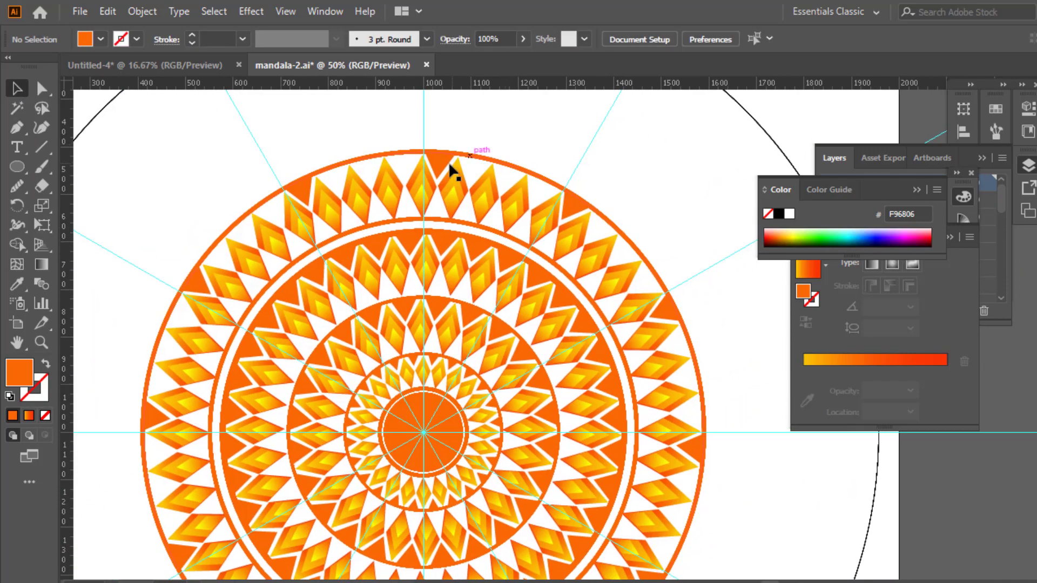
{"action": "left_click", "coordinate": [450, 171]}
{"action": "key", "text": "r"}
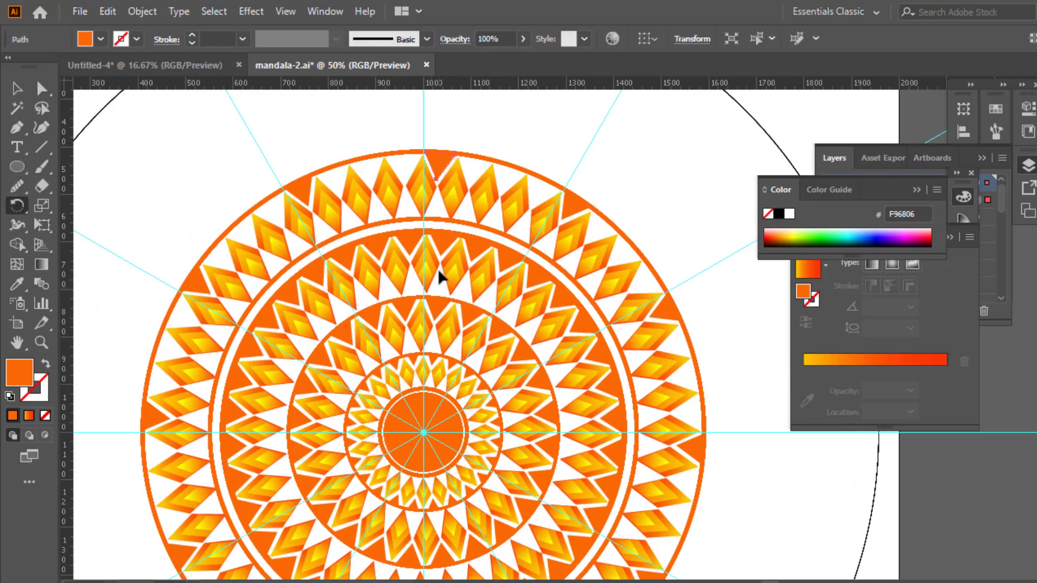
{"action": "left_click_drag", "start_coordinate": [450, 168], "coordinate": [548, 201]}
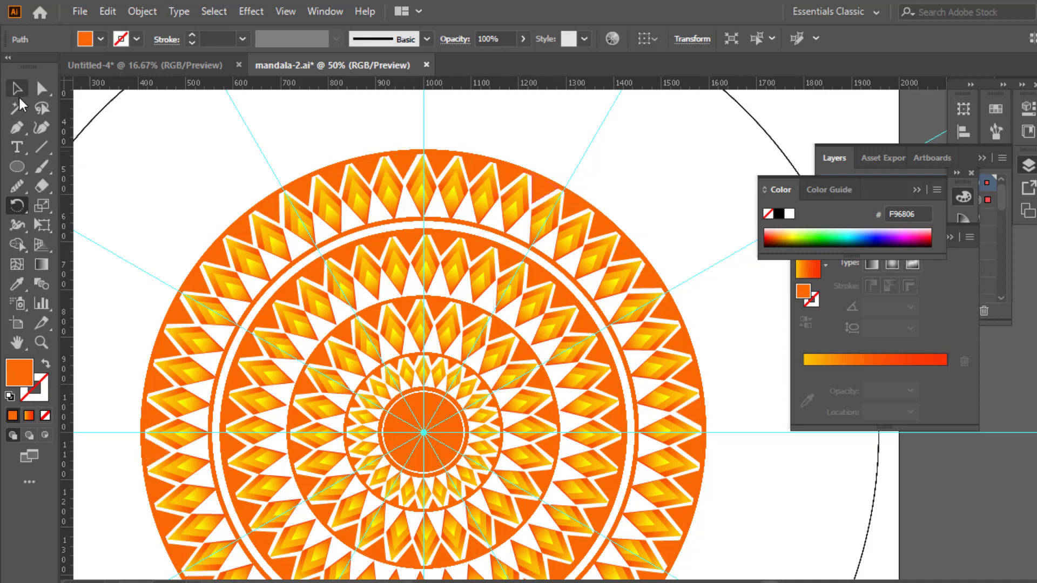
{"action": "left_click", "coordinate": [16, 88]}
{"action": "key", "text": "ctrl+minus"}
{"action": "left_click", "coordinate": [557, 173]}
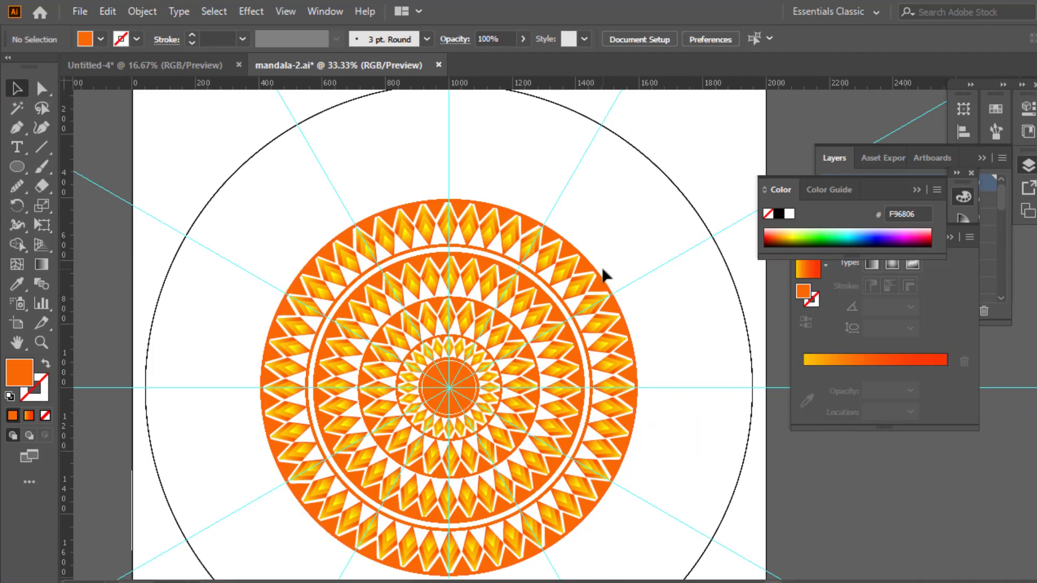
Enlarge the outermost orange ring about its centre to about 1230 px in diameter.
{"action": "left_click", "coordinate": [598, 273]}
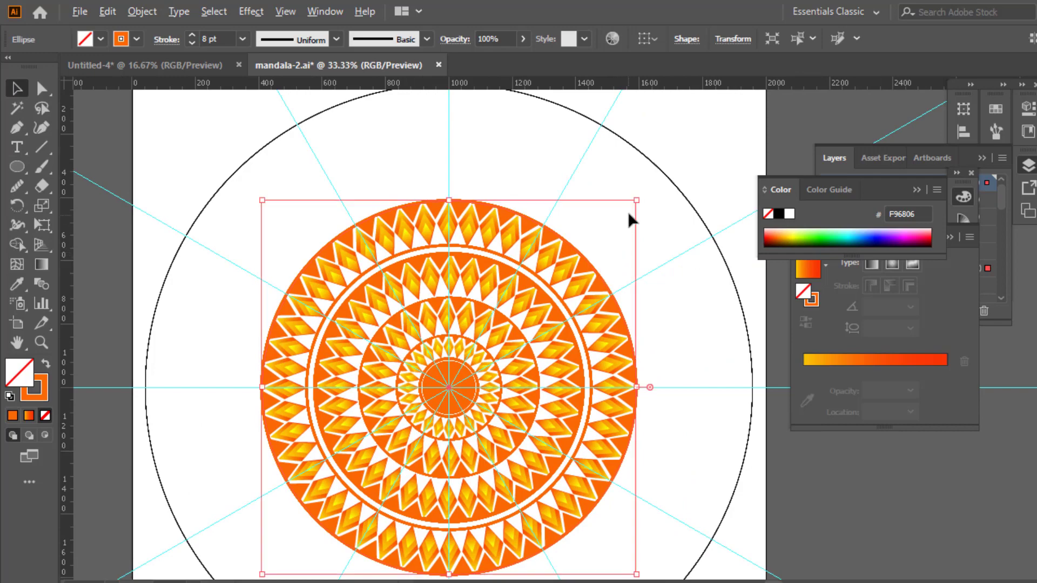
{"action": "left_click_drag", "start_coordinate": [636, 200], "coordinate": [644, 195]}
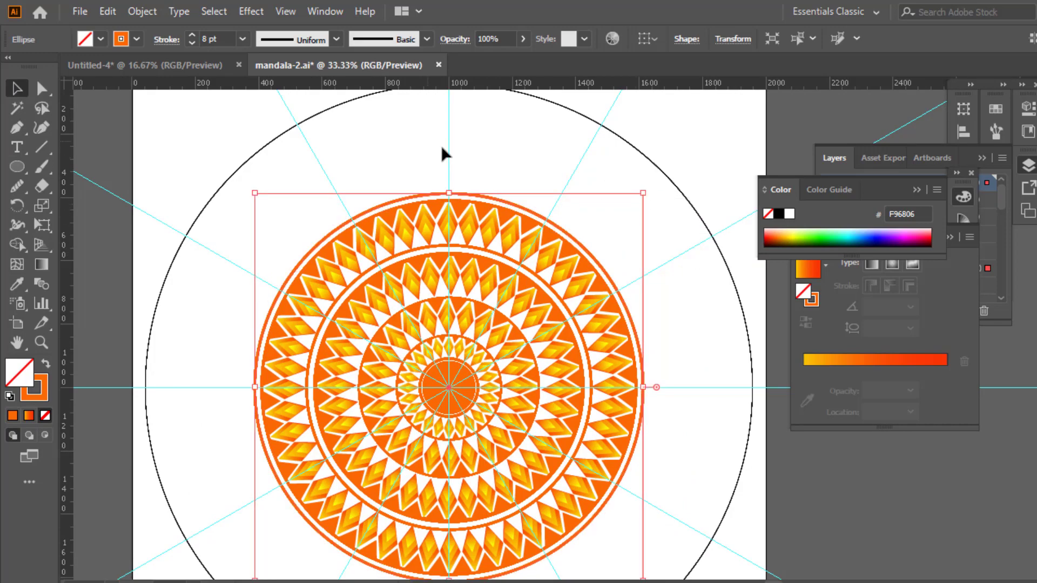
{"action": "left_click", "coordinate": [455, 156]}
Copy the top outermost diamond to just outside the enlarged ring and rotate copies about the mandala's centre to the next guide.
{"action": "key", "text": "ctrl+="}
{"action": "key", "text": "ctrl+="}
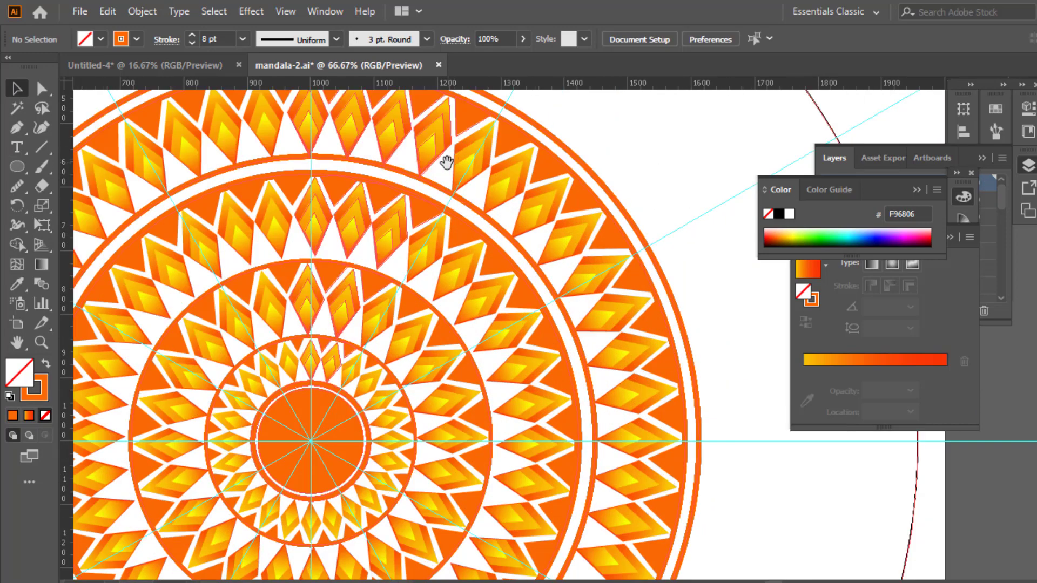
{"action": "left_click_drag", "start_coordinate": [446, 162], "coordinate": [628, 367]}
{"action": "left_click_drag", "start_coordinate": [488, 312], "coordinate": [493, 215]}
{"action": "key", "text": "ctrl+minus"}
{"action": "left_click_drag", "start_coordinate": [613, 259], "coordinate": [596, 176]}
{"action": "left_click", "coordinate": [17, 209]}
{"action": "key", "text": "v"}
Select the new diamonds outside the ring together and adjust their size and position to even out the row.
{"action": "left_click_drag", "start_coordinate": [451, 186], "coordinate": [614, 115]}
{"action": "left_click_drag", "start_coordinate": [587, 170], "coordinate": [594, 157]}
{"action": "left_click", "coordinate": [638, 125]}
{"action": "key", "text": "ctrl+minus"}
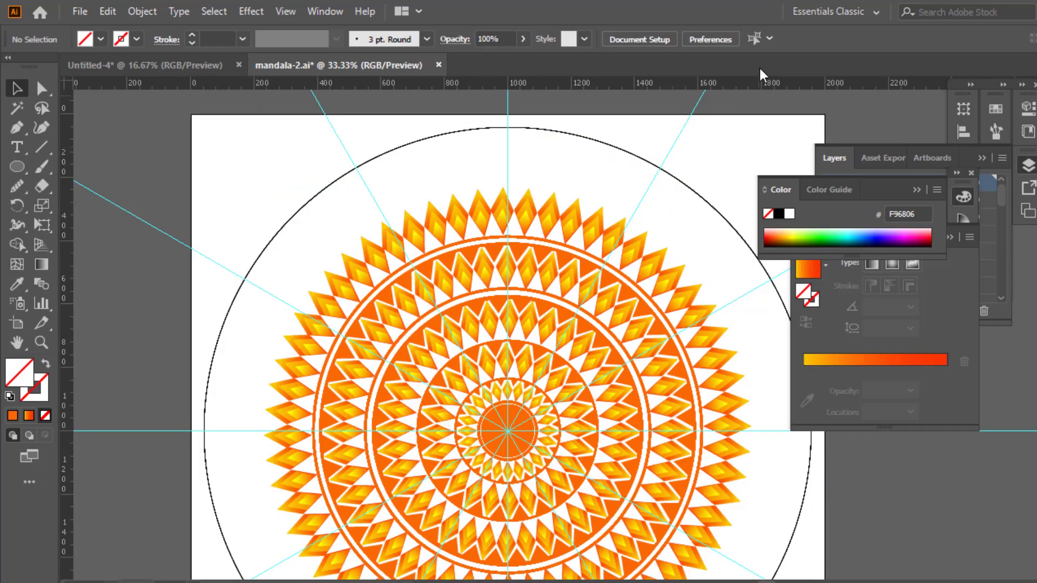
Copy a smaller diamond into the gaps above the outermost row and rotate copies about the mandala's centre to fill a sector.
{"action": "left_click", "coordinate": [504, 367]}
{"action": "left_click_drag", "start_coordinate": [507, 367], "coordinate": [620, 212]}
{"action": "left_click", "coordinate": [17, 205]}
{"action": "key", "text": "v"}
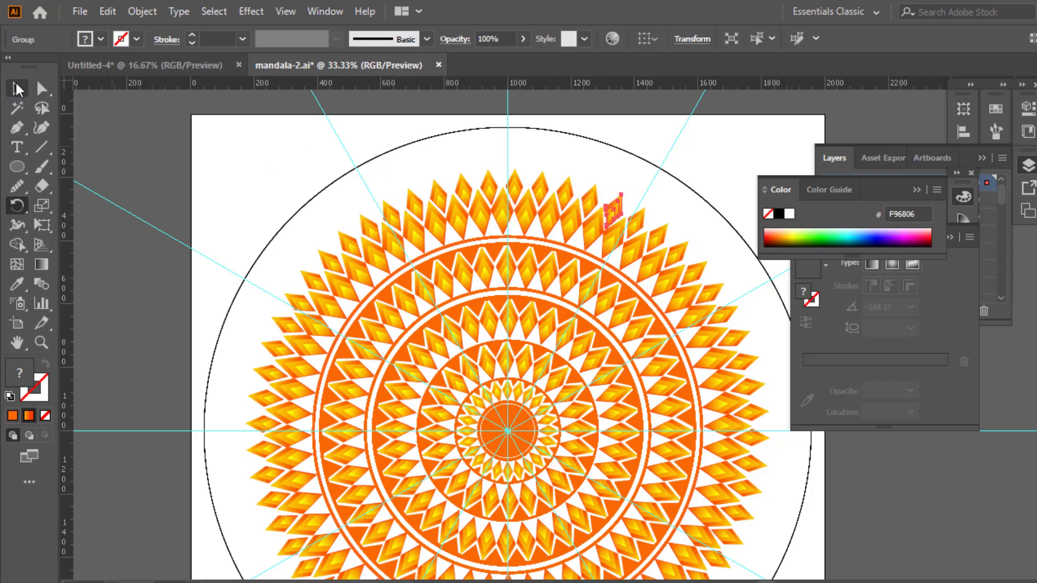
Copy a small outer diamond outward as one more row and rotate copies about the mandala's centre to complete it.
{"action": "left_click", "coordinate": [514, 187]}
{"action": "left_click_drag", "start_coordinate": [515, 189], "coordinate": [606, 194]}
{"action": "left_click", "coordinate": [17, 206]}
{"action": "left_click", "coordinate": [28, 87]}
{"action": "left_click", "coordinate": [161, 170]}
{"action": "key", "text": "ctrl+minus"}
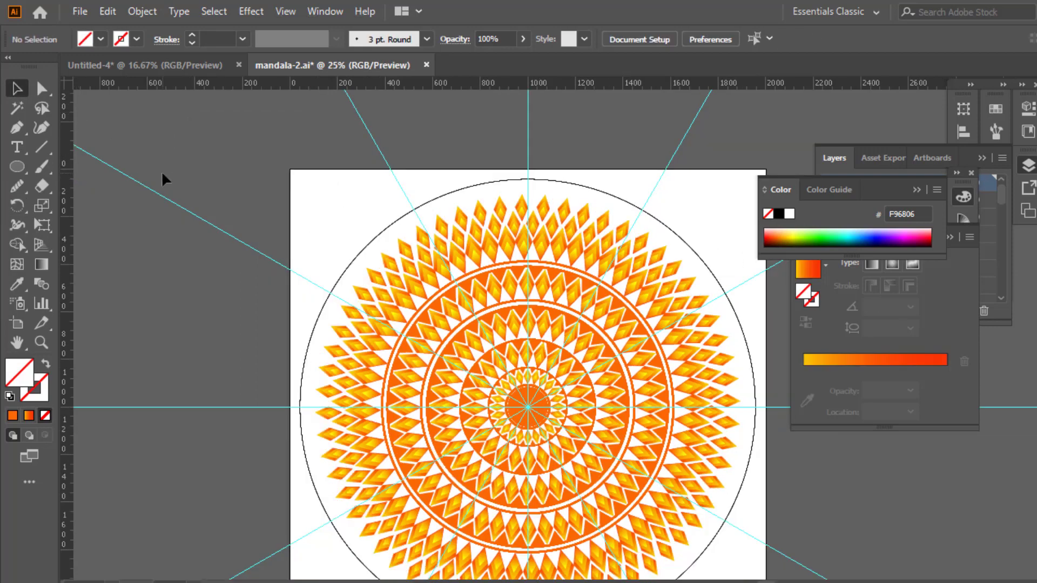
Hide the locked black guide circle and Layer 1, which holds the radial guides.
{"action": "key", "text": "ctrl+minus"}
{"action": "key", "text": "ctrl+minus"}
{"action": "left_click_drag", "start_coordinate": [511, 284], "coordinate": [423, 235]}
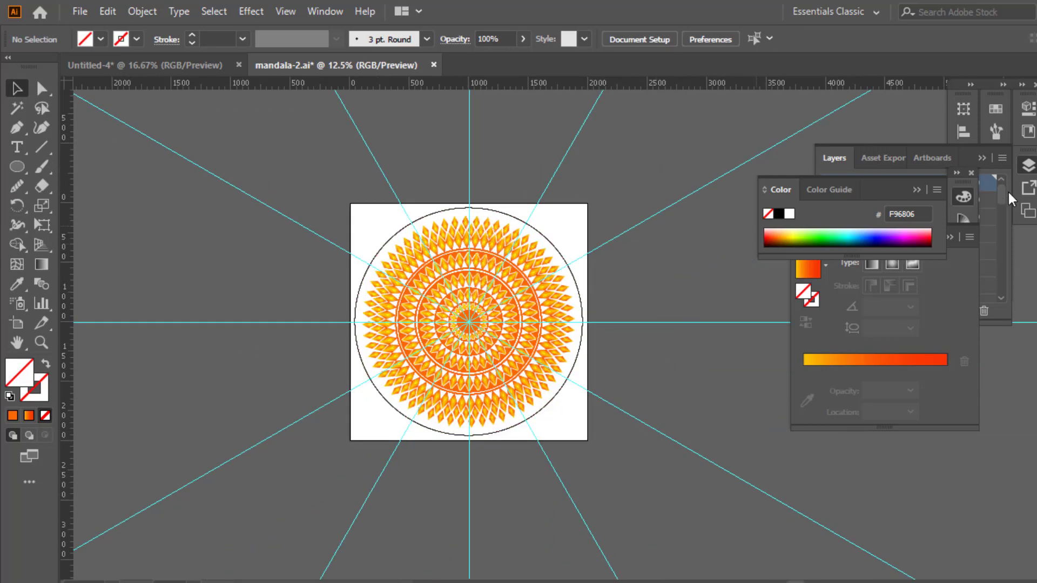
{"action": "left_click", "coordinate": [1026, 167]}
{"action": "left_click", "coordinate": [916, 189]}
{"action": "left_click", "coordinate": [949, 237]}
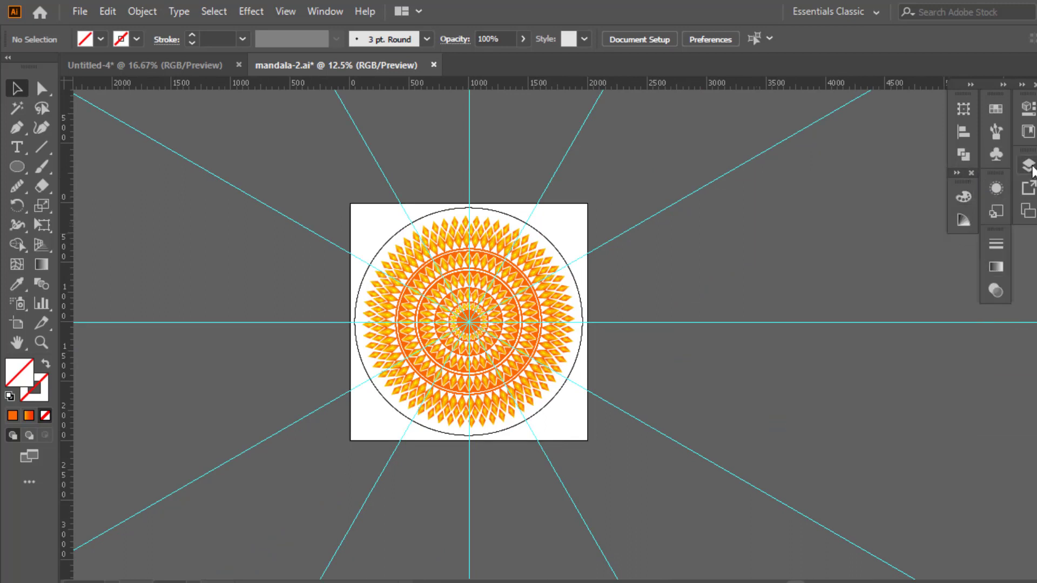
{"action": "left_click", "coordinate": [1031, 168]}
{"action": "scroll", "coordinate": [850, 286], "scroll_direction": "down", "scroll_amount": 5}
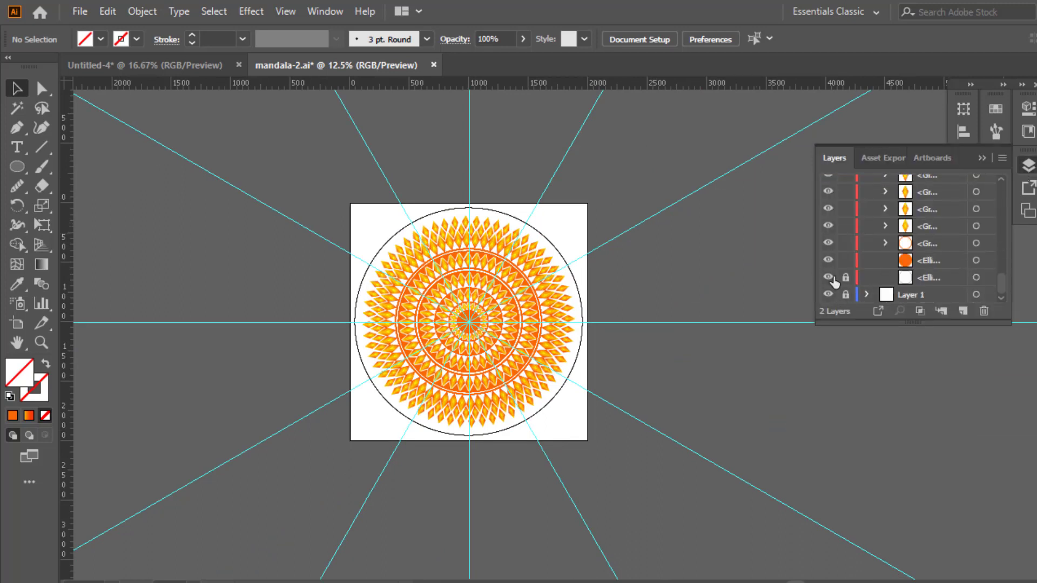
{"action": "left_click", "coordinate": [829, 278]}
{"action": "left_click", "coordinate": [828, 294]}
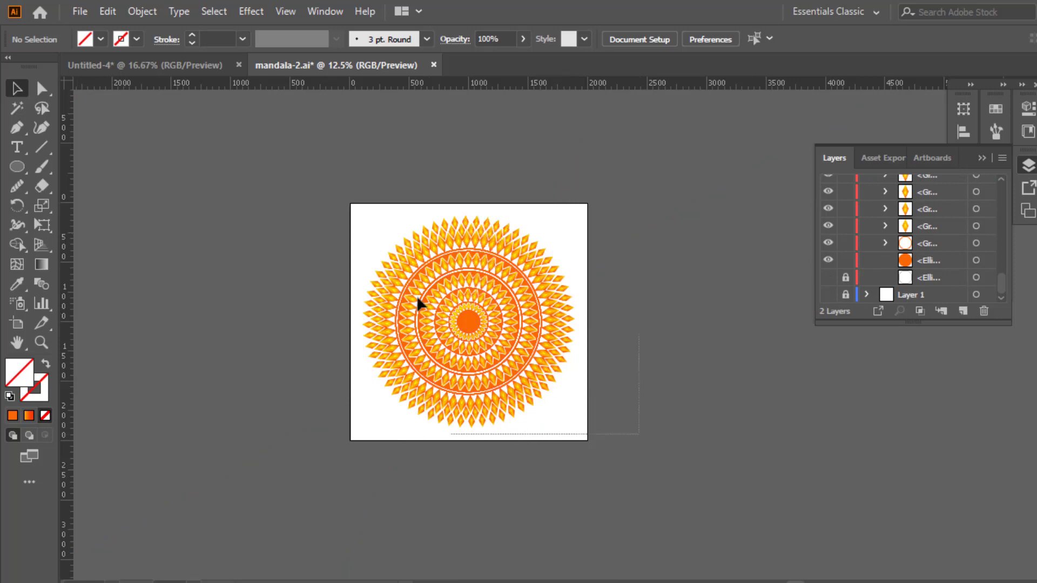
Select all of the mandala artwork and expand it with the Expand command.
{"action": "left_click_drag", "start_coordinate": [336, 204], "coordinate": [443, 259]}
{"action": "left_click", "coordinate": [142, 11]}
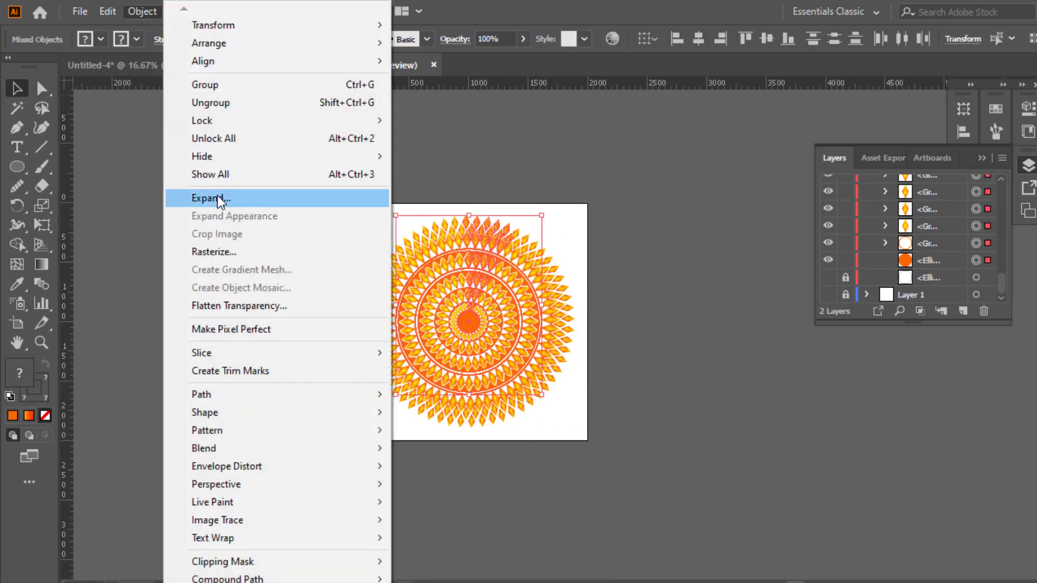
{"action": "left_click", "coordinate": [218, 198]}
{"action": "left_click", "coordinate": [518, 398]}
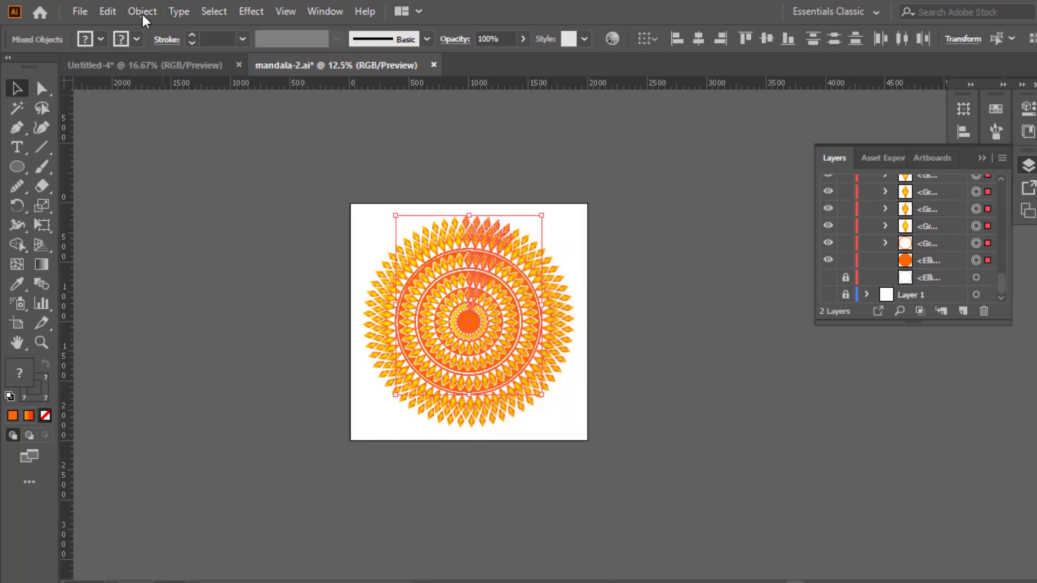